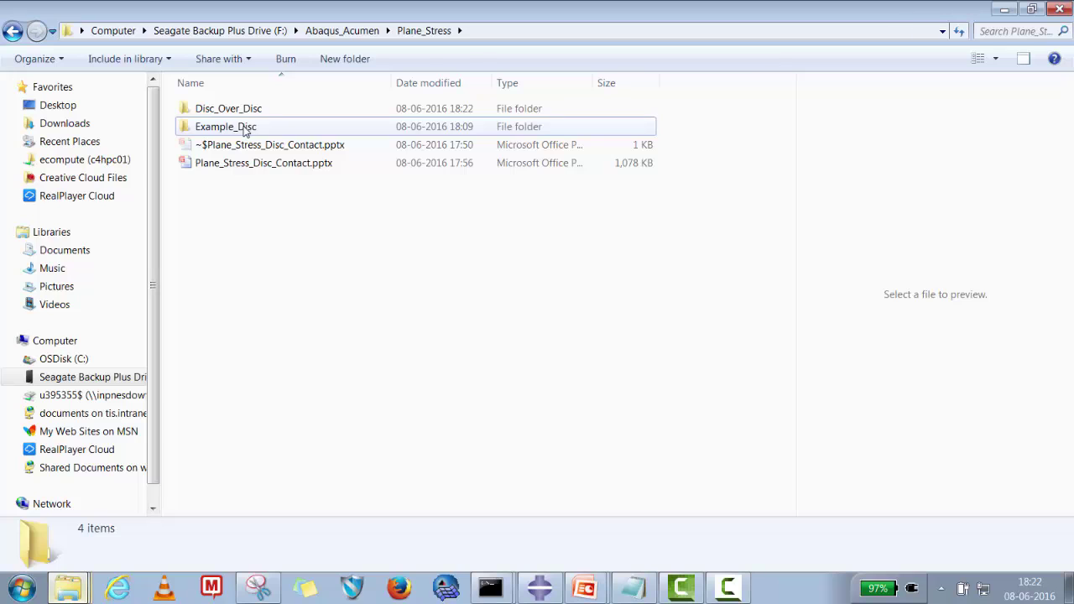
Open the empty Example_Disc folder in Explorer, copy its path, and return to Abaqus/CAE
double_click(246, 130)
click(561, 34)
right_click(262, 33)
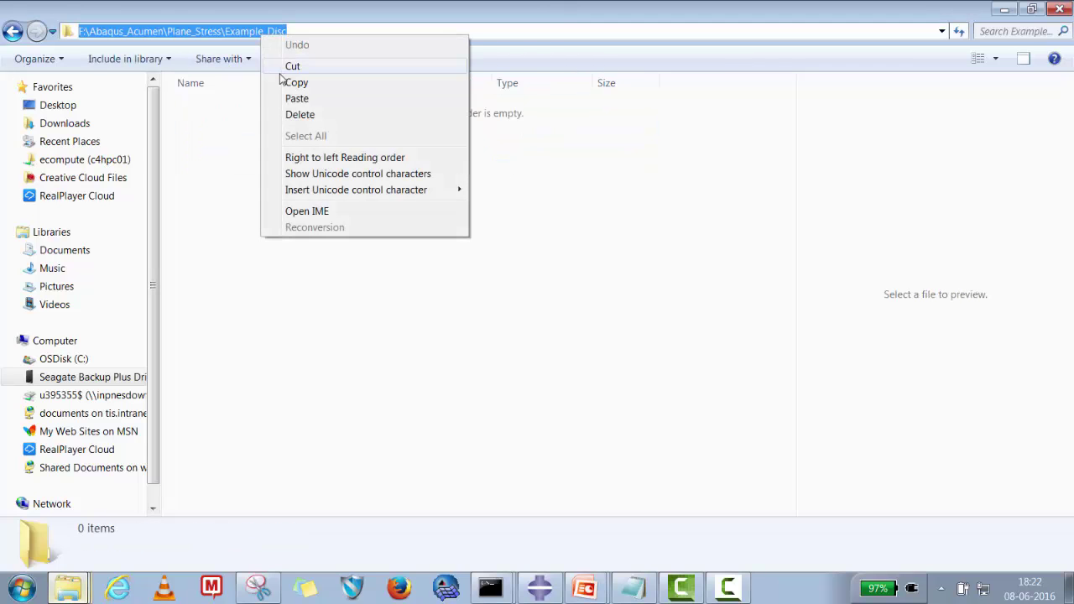
click(295, 82)
click(540, 588)
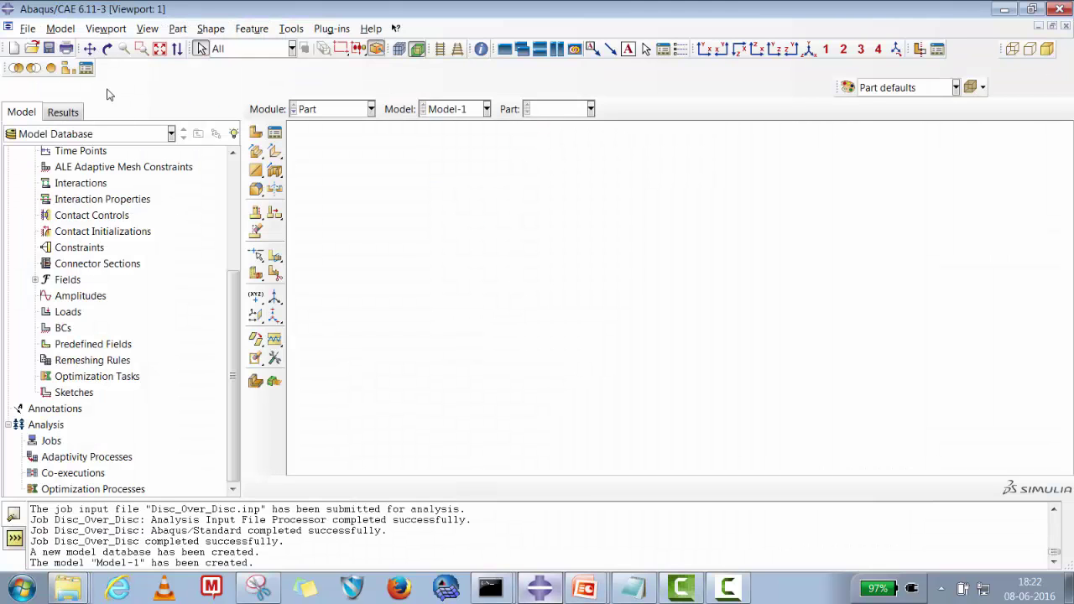
Set the Abaqus/CAE work directory to the Example_Disc folder via File > Set Work Directory
click(28, 28)
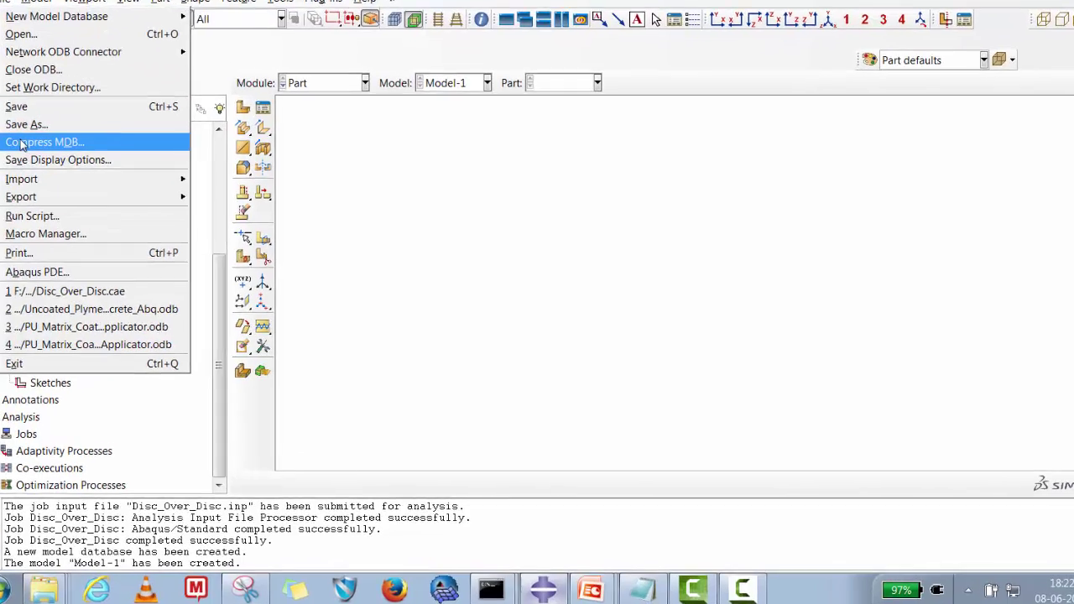
click(52, 87)
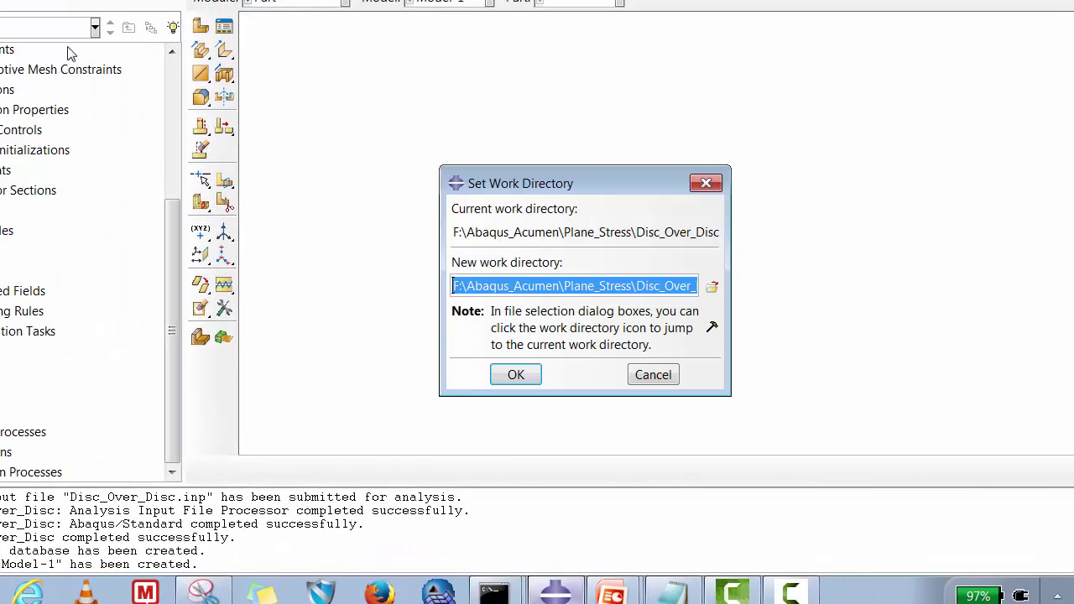
click(712, 286)
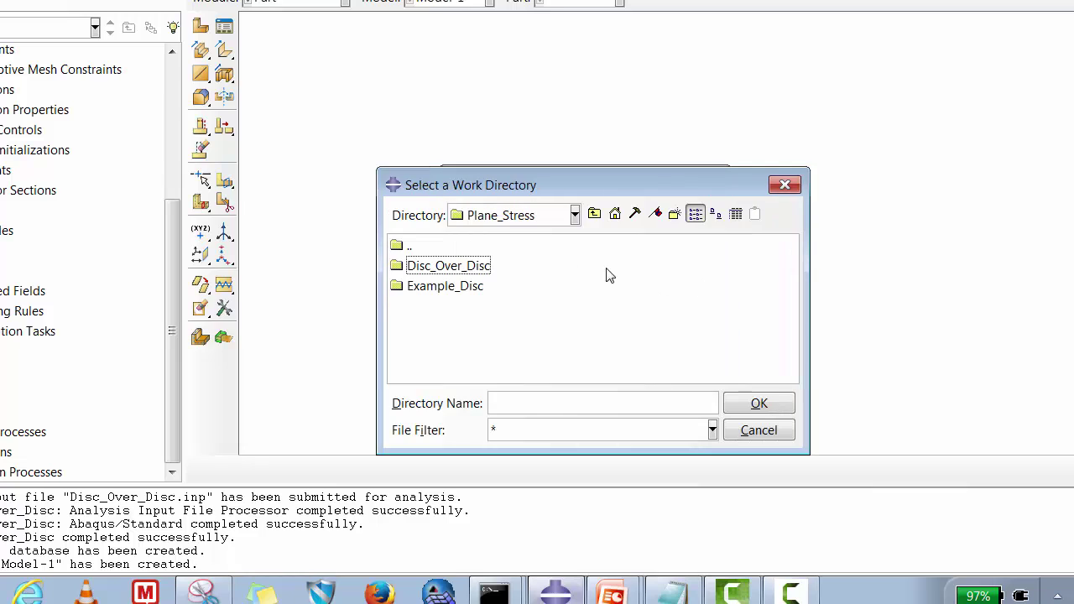
click(445, 288)
click(759, 403)
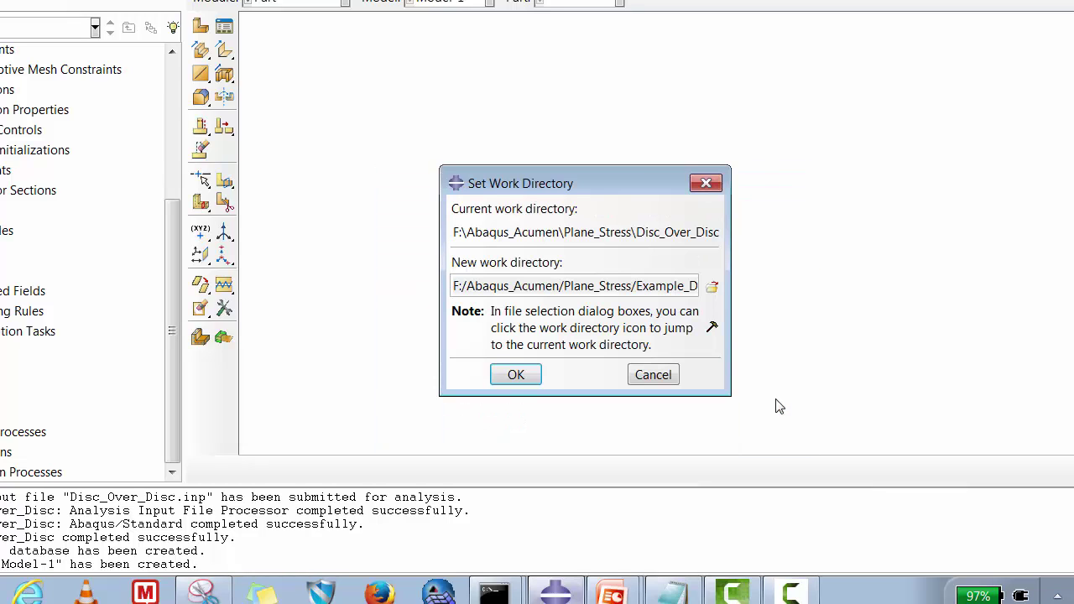
click(531, 382)
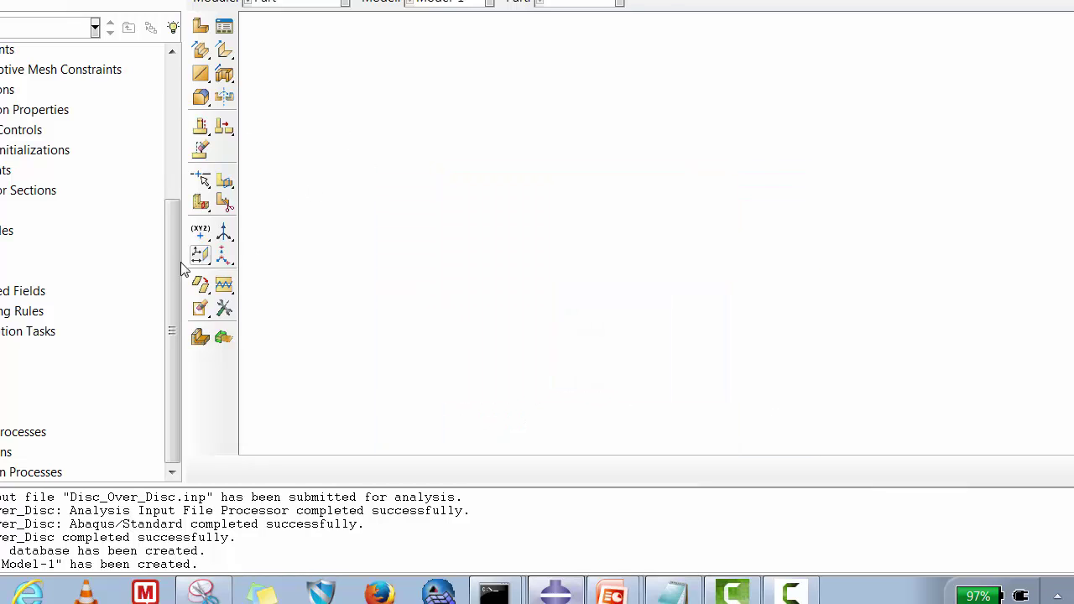
drag(172, 273, 160, 67)
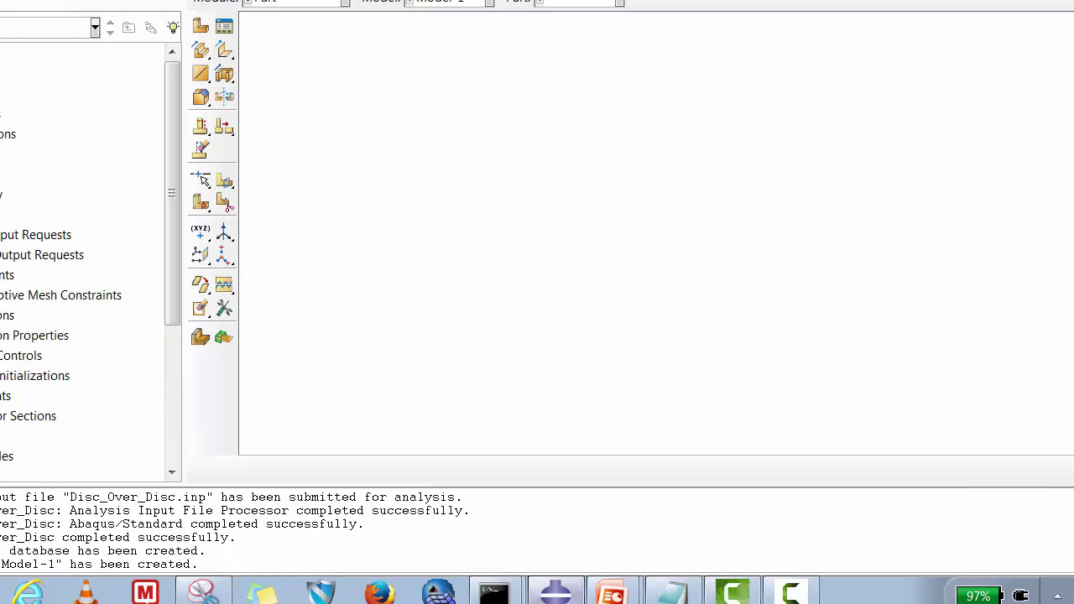
Create a new 2D planar shell part named Small_Disc
right_click(2, 93)
click(2, 126)
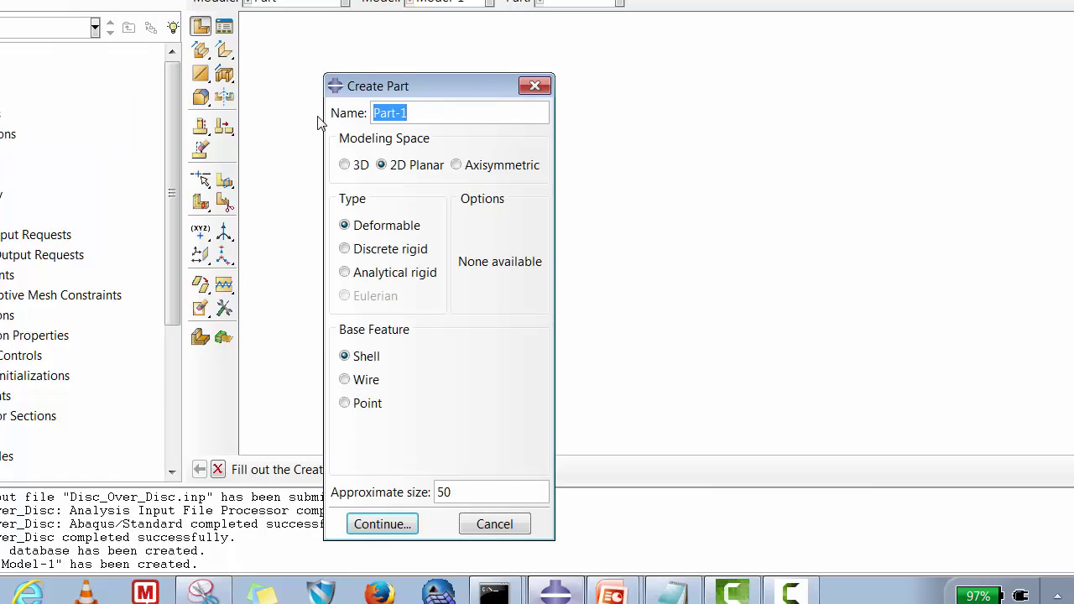
text(Small_Disc)
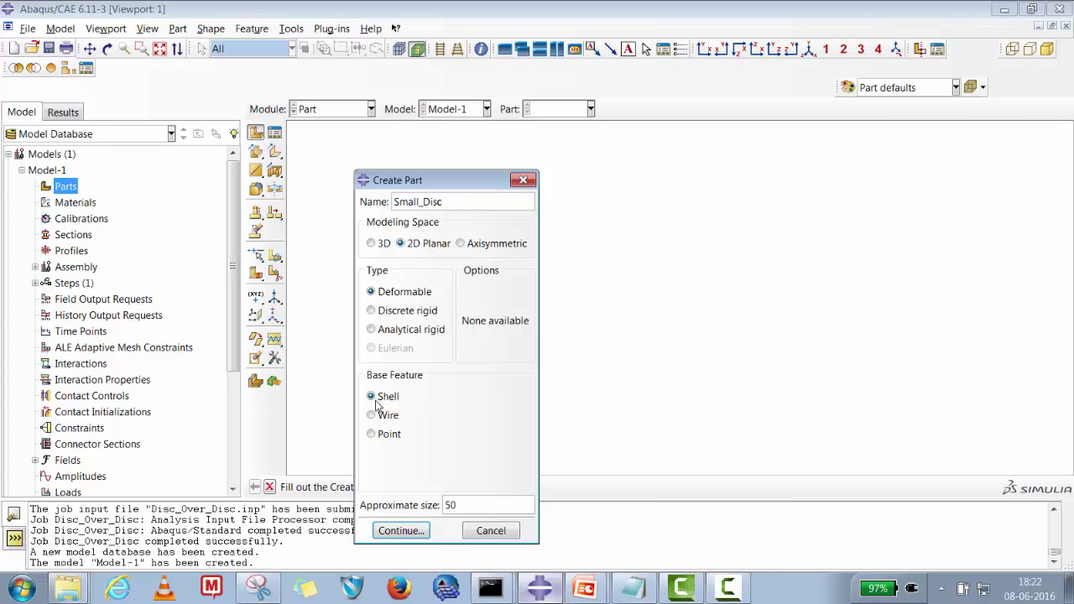
click(416, 531)
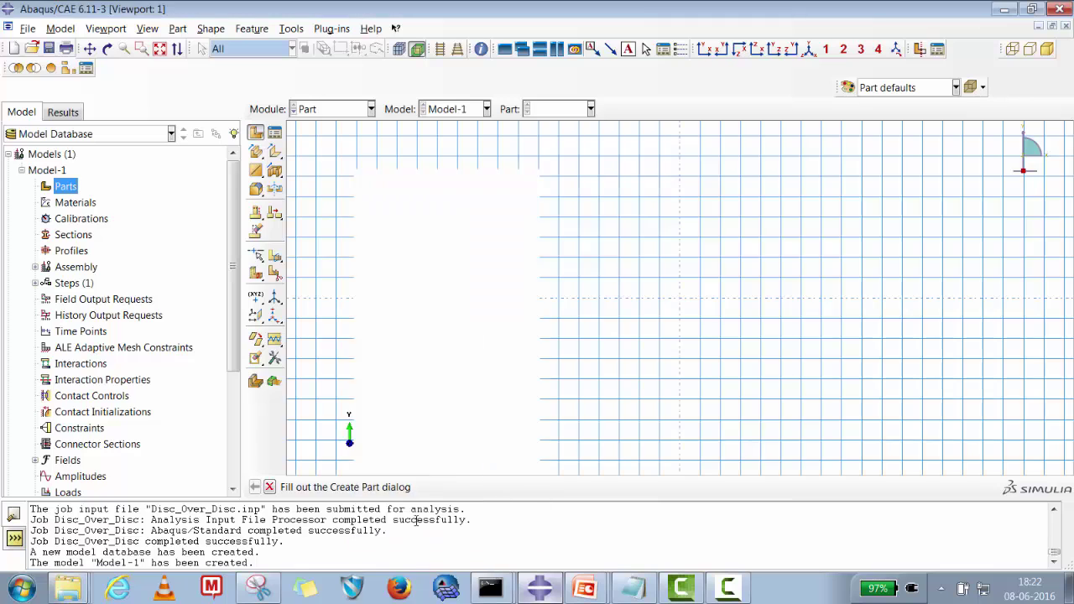
Place a point at the origin and sketch the inner circle of radius 2
click(256, 94)
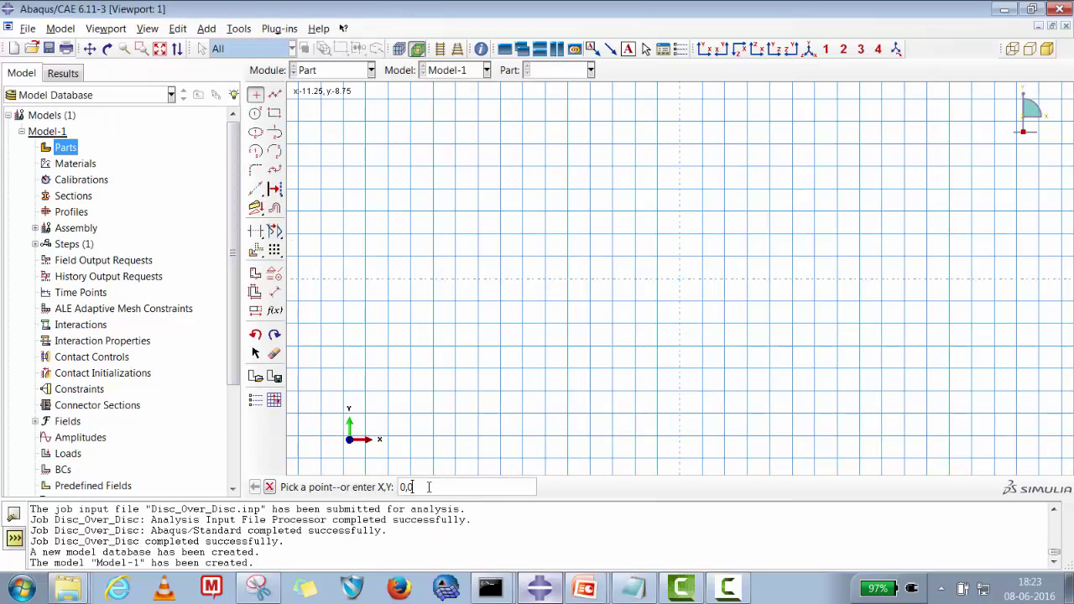
key(Return)
click(256, 114)
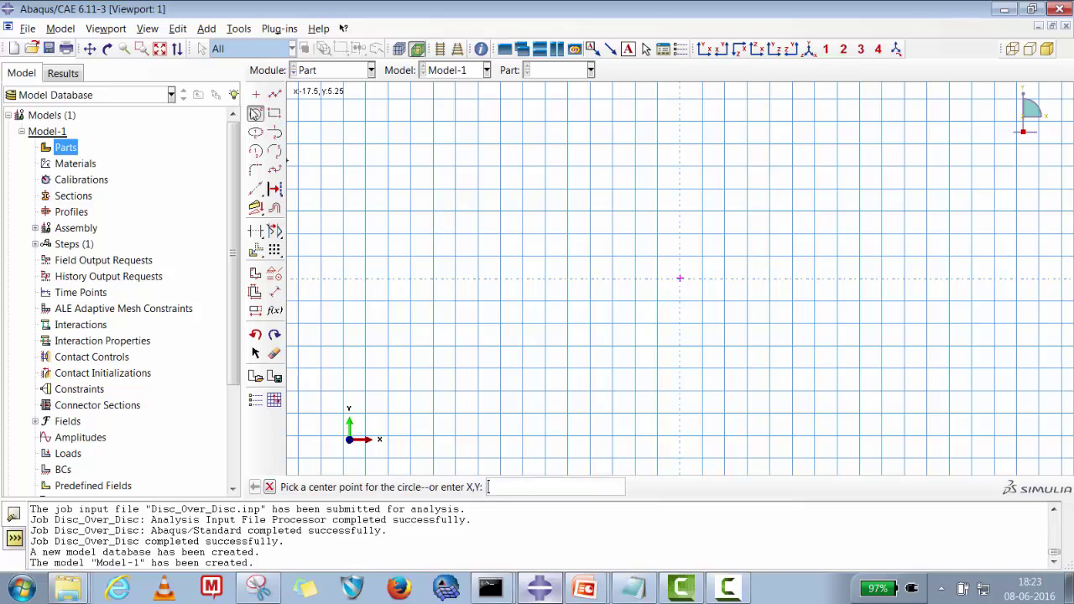
click(680, 278)
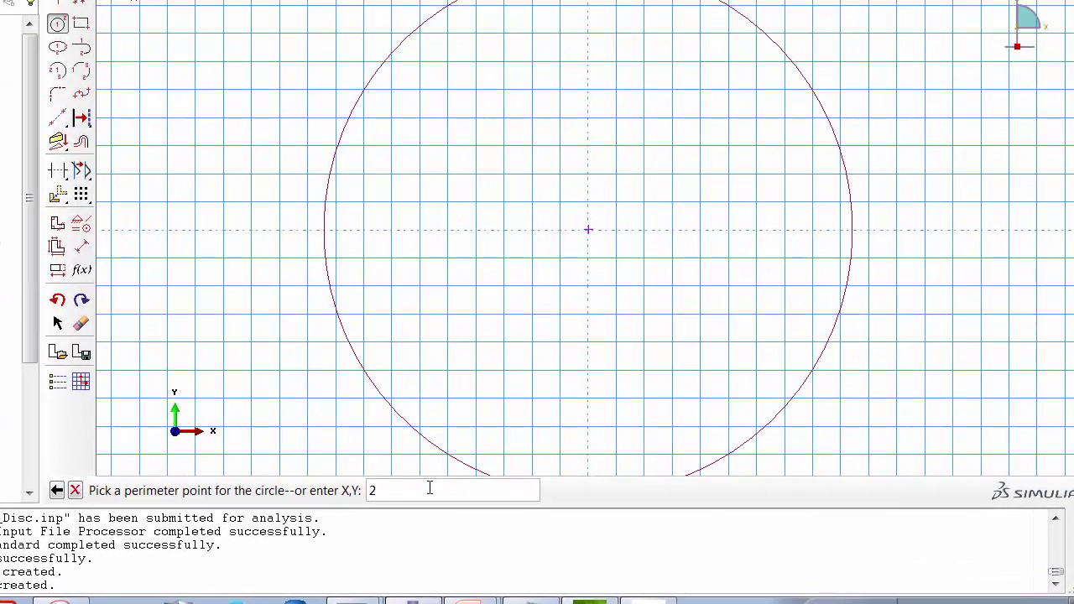
key(Return)
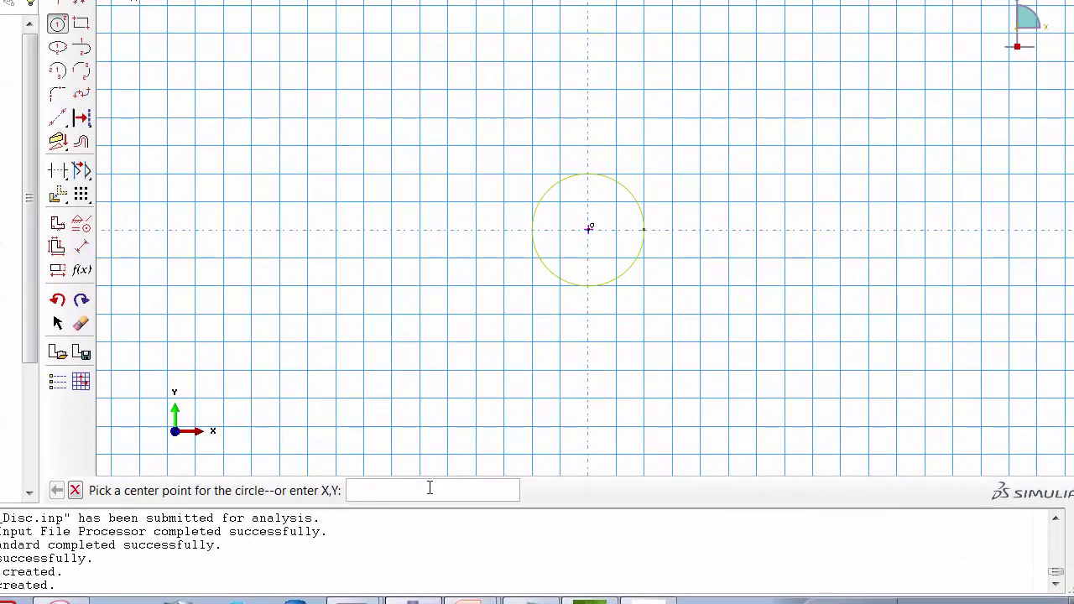
click(58, 25)
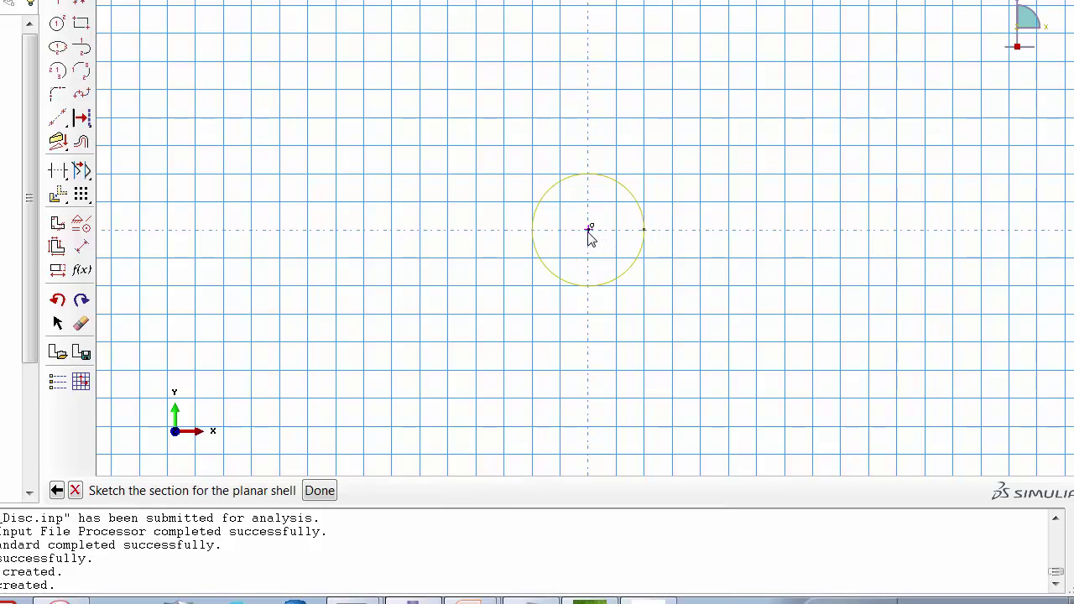
click(75, 490)
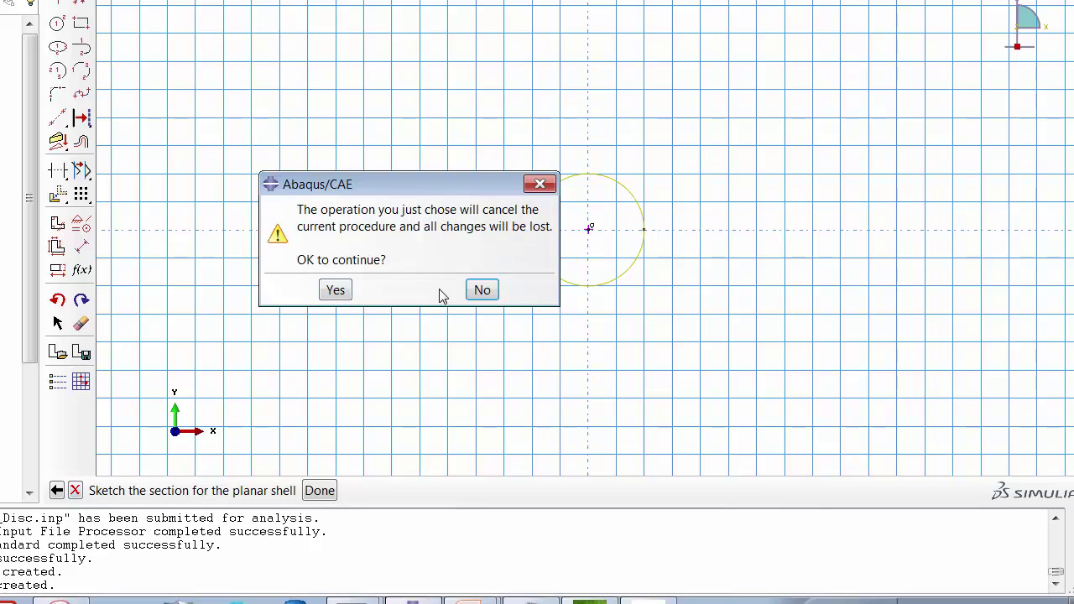
click(486, 290)
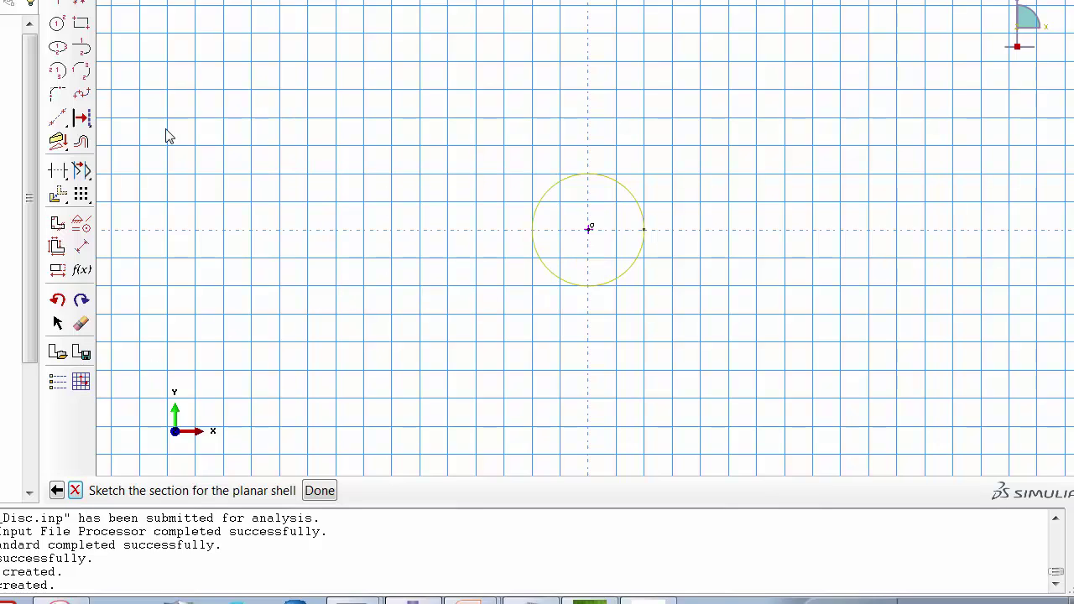
Add the outer circle through 5,0 and finish the ring sketch
click(57, 25)
click(589, 229)
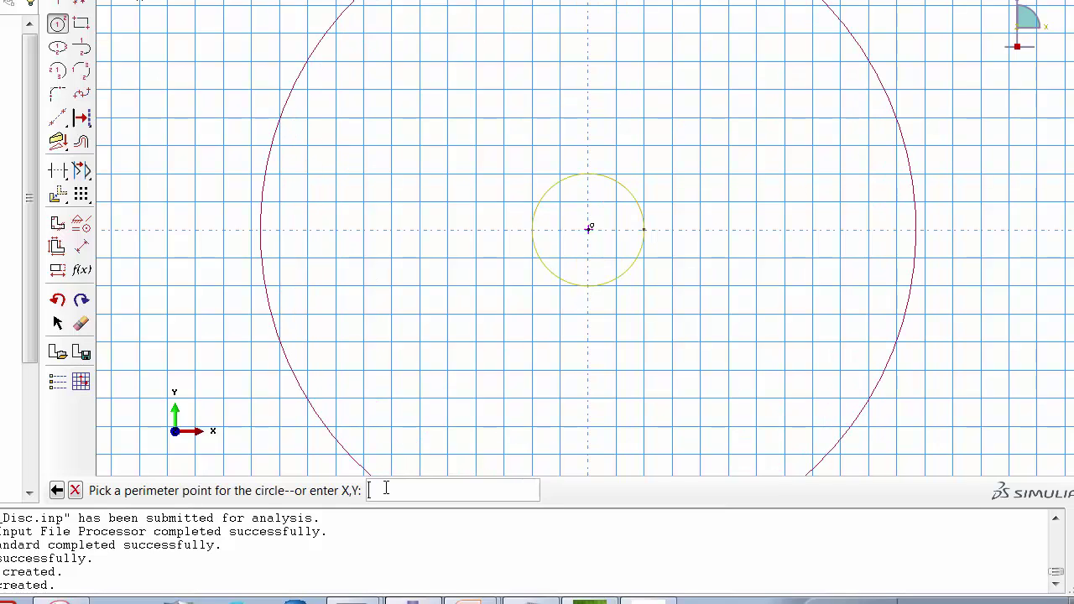
text(5,0)
key(Return)
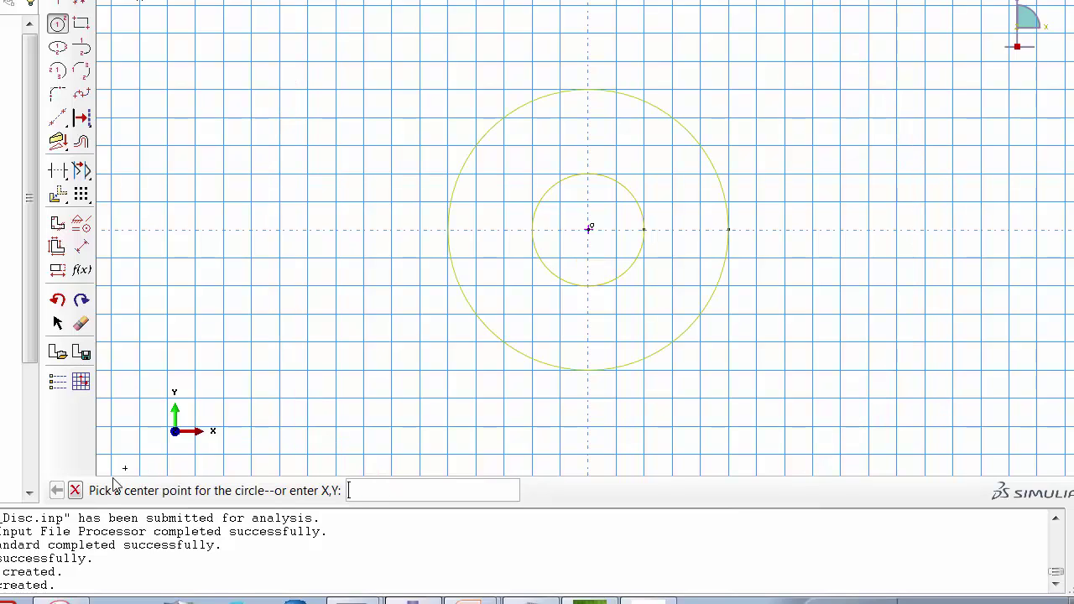
click(74, 490)
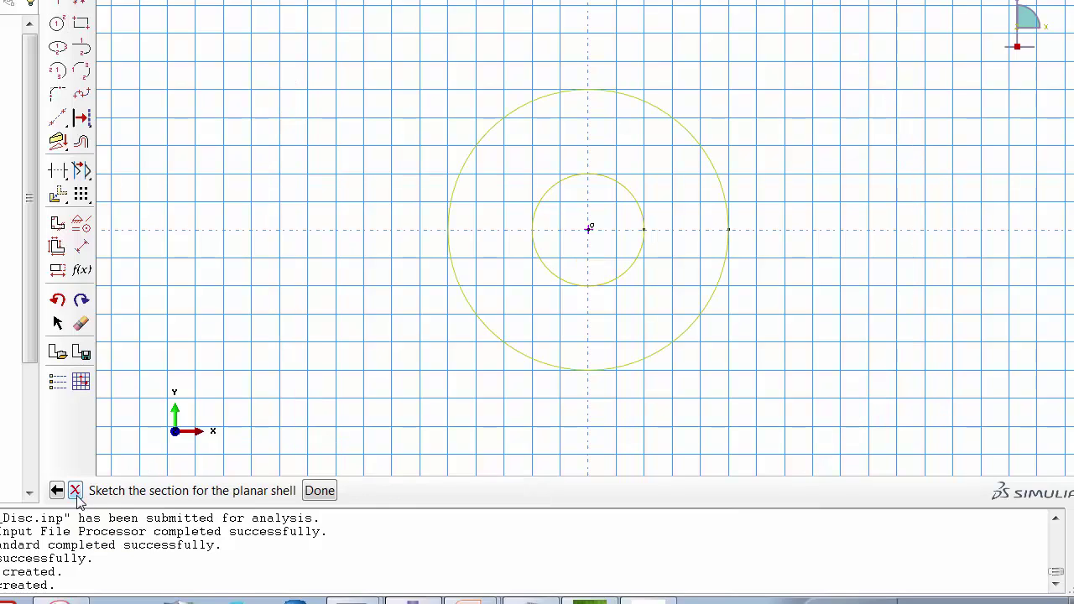
click(317, 490)
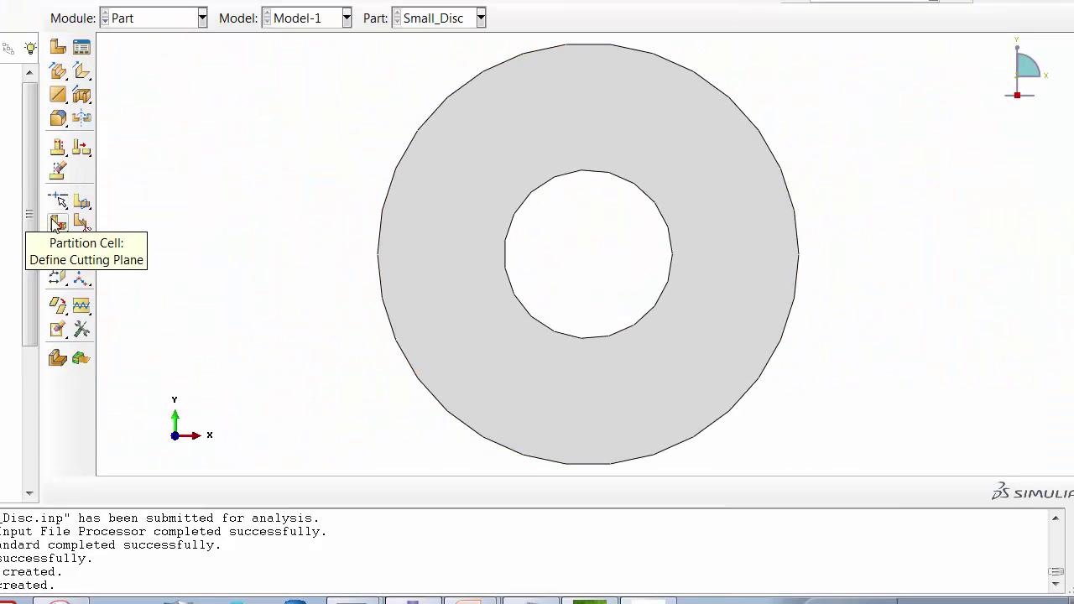
Create a datum plane offset 0.0 from the XZ plane
click(56, 277)
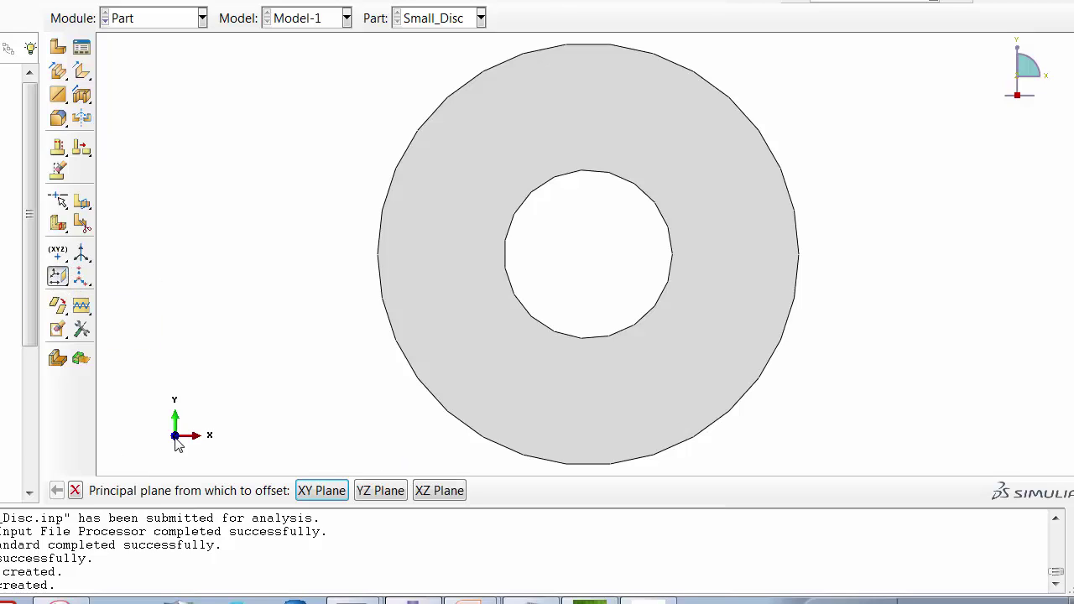
click(459, 495)
click(154, 488)
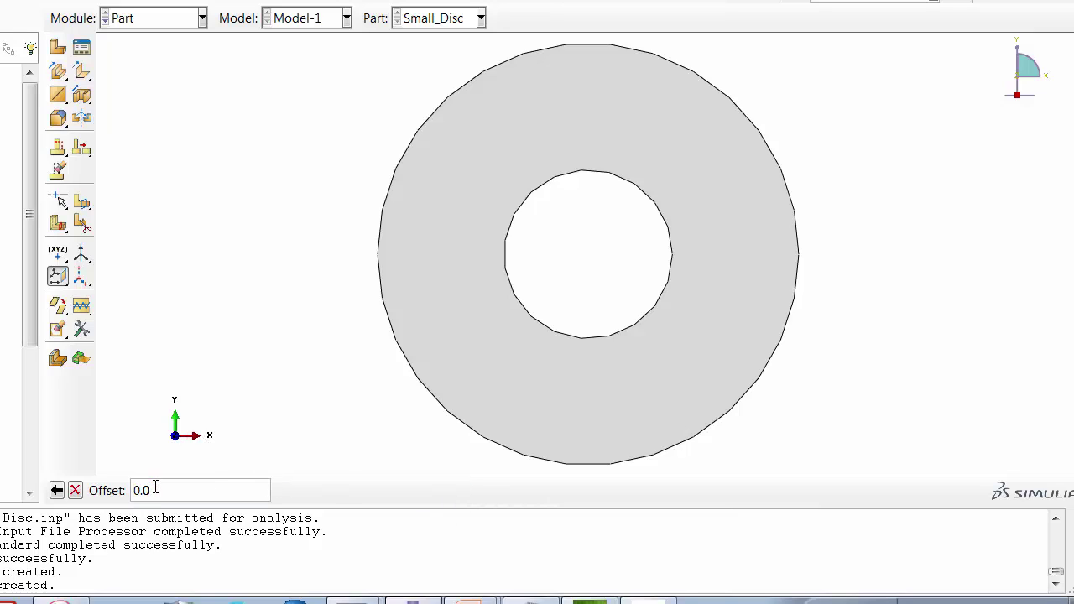
key(Return)
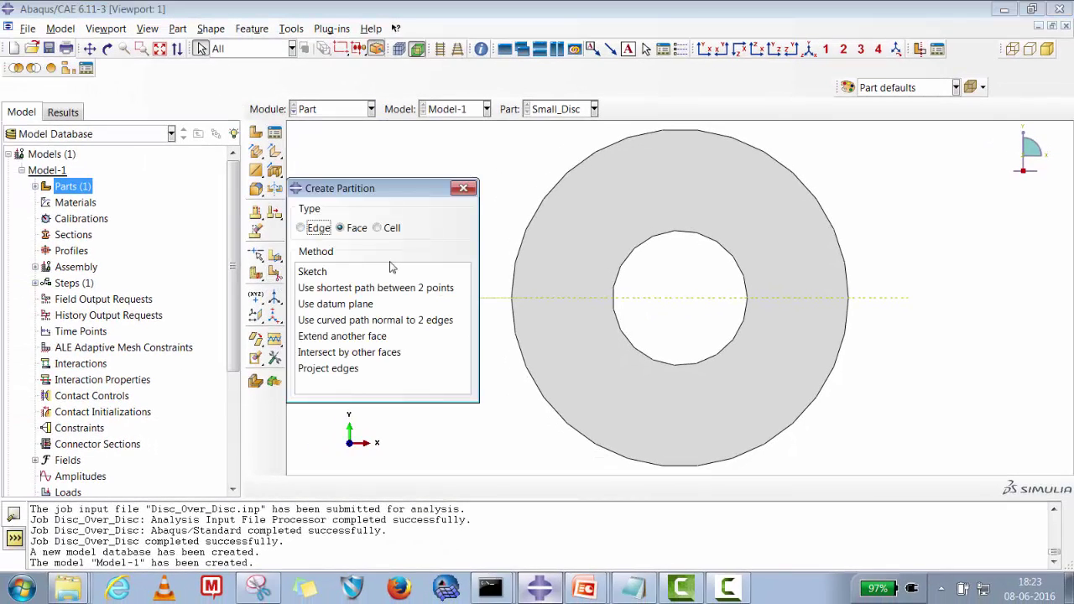
Partition the Small_Disc face along the datum plane, then rotate the view to check it
click(353, 227)
click(336, 304)
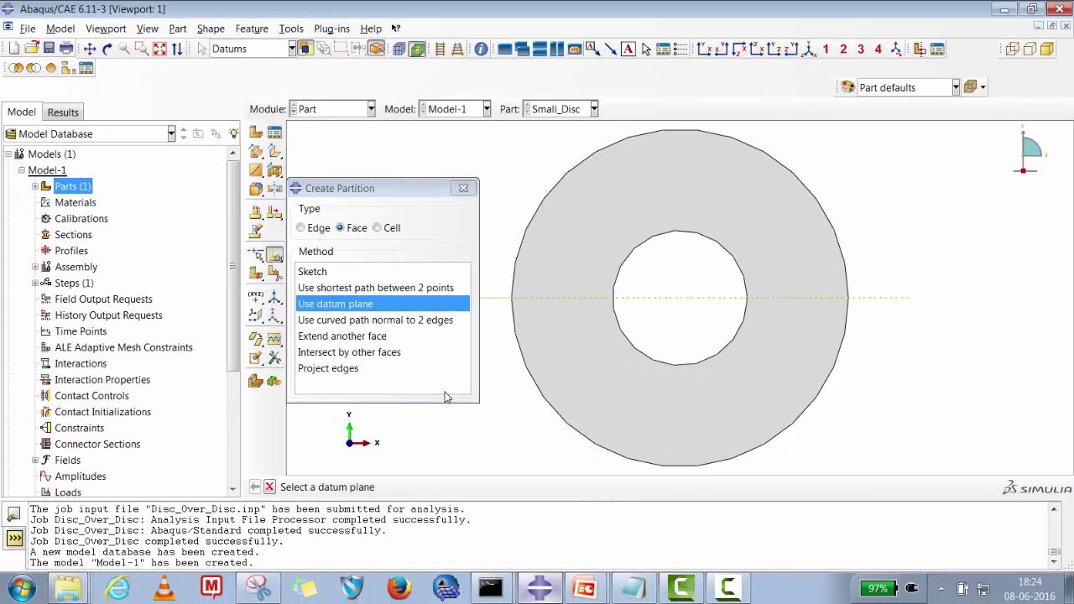
click(644, 299)
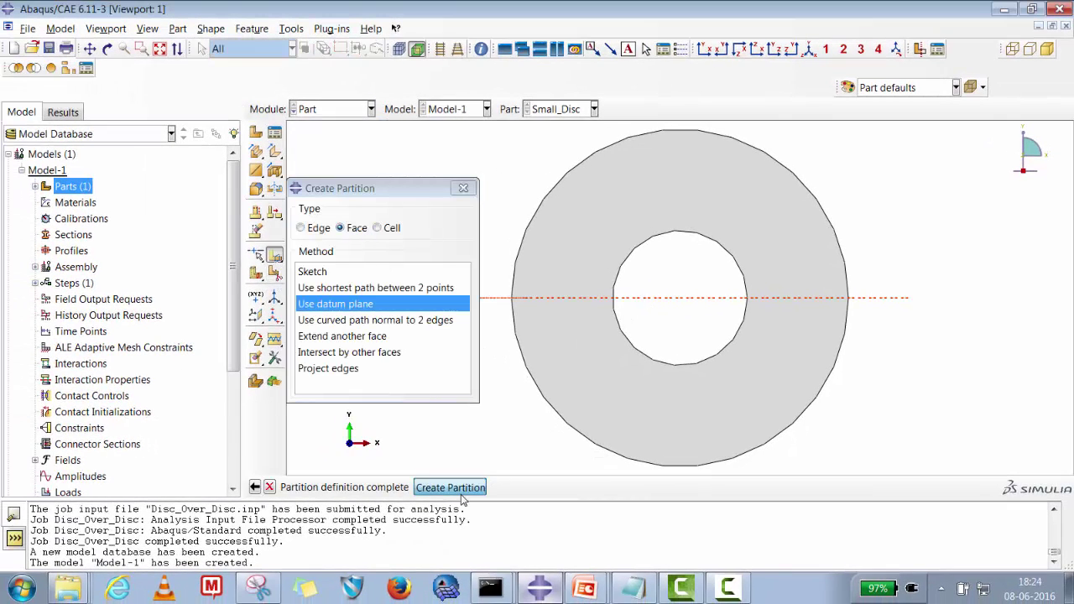
click(461, 487)
click(528, 487)
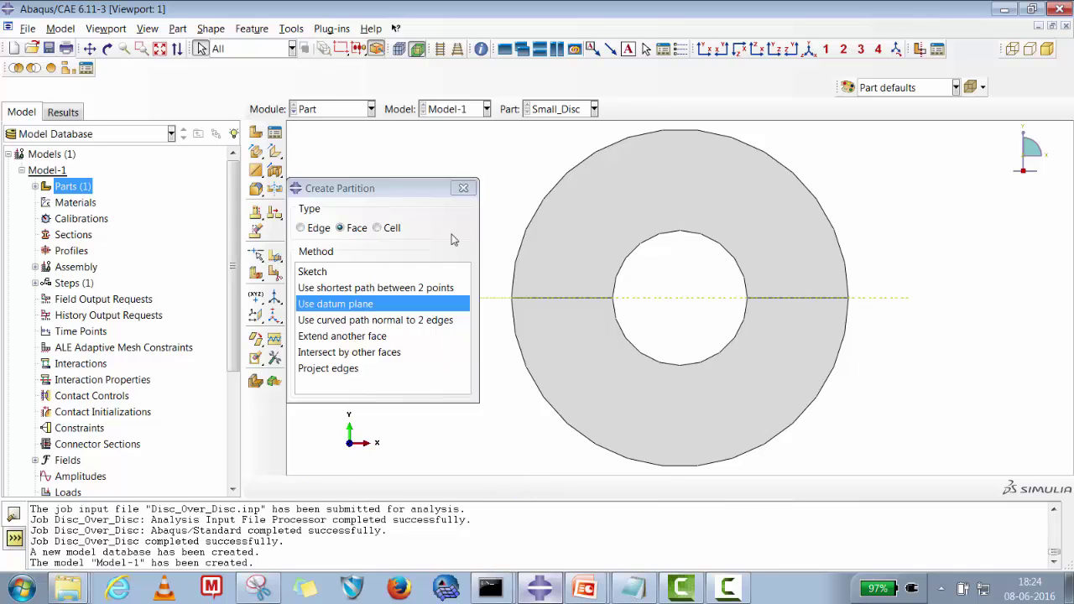
click(463, 188)
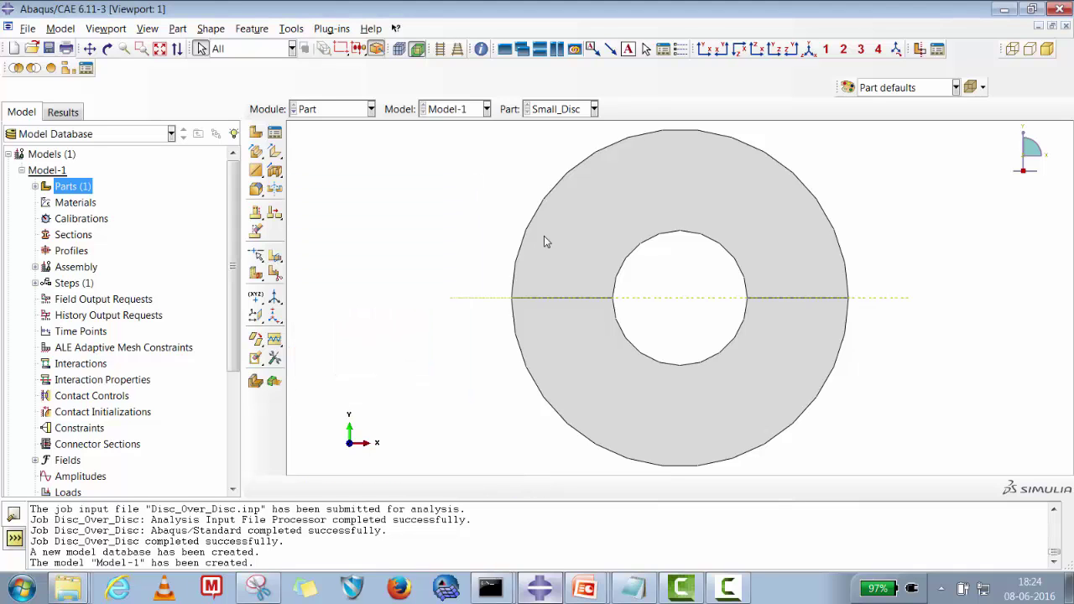
click(107, 48)
drag(667, 263, 651, 295)
drag(811, 311, 537, 270)
Create a new material named Steel
click(35, 186)
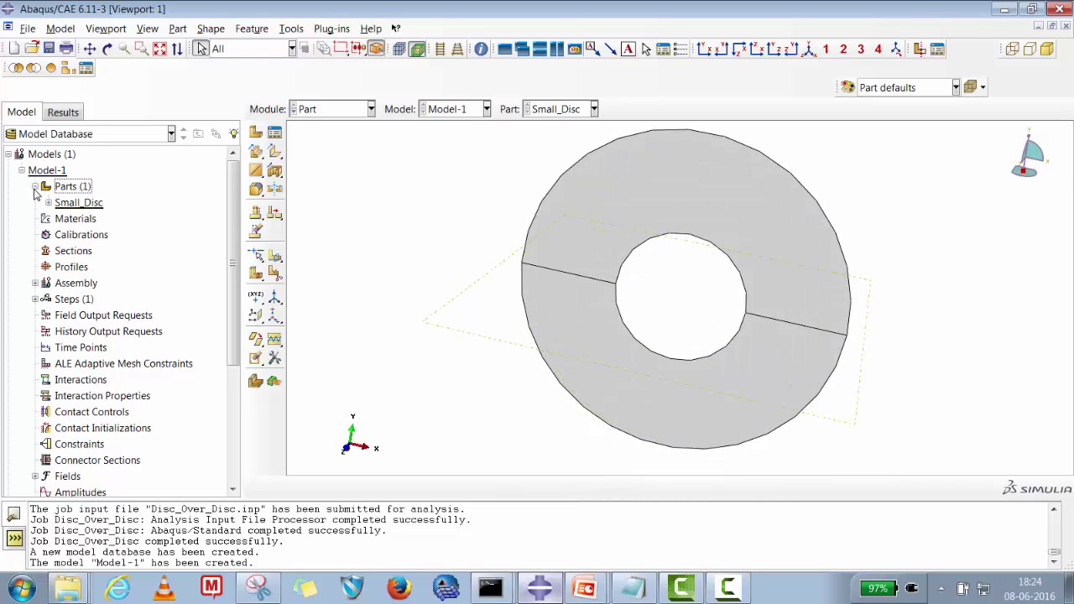
click(74, 219)
right_click(73, 220)
click(84, 242)
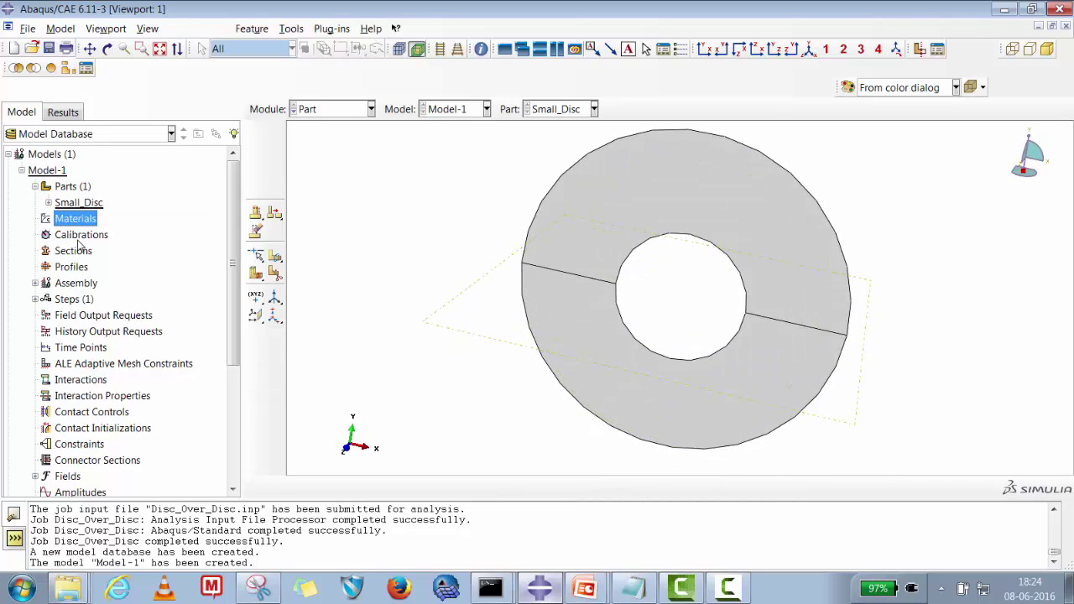
drag(450, 65, 330, 58)
text(Steel)
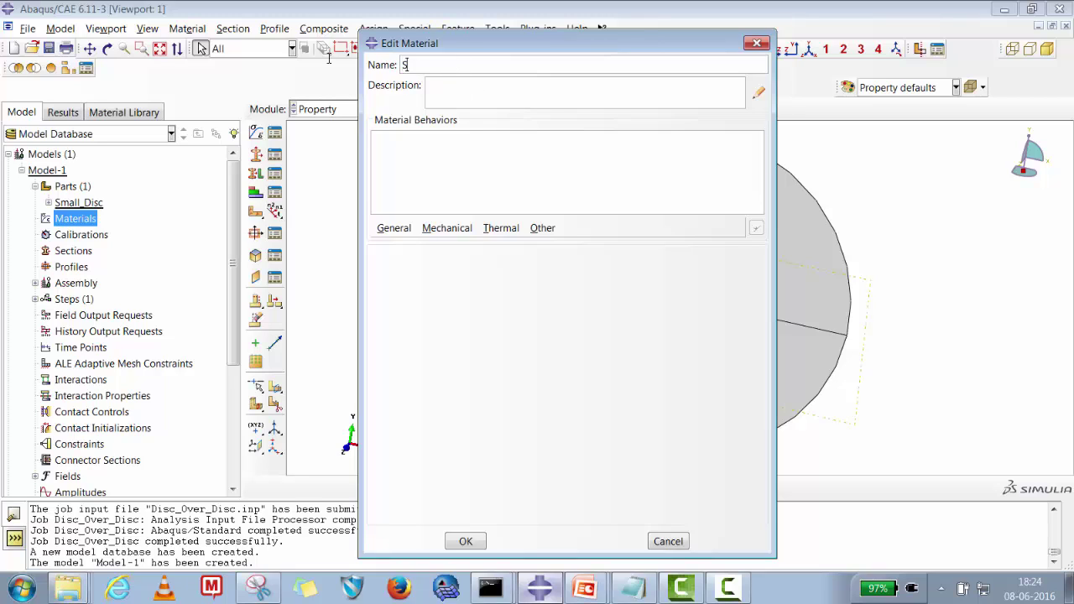
Give Steel isotropic elasticity with Young's modulus 210e03 and Poisson's ratio 0.3
click(445, 230)
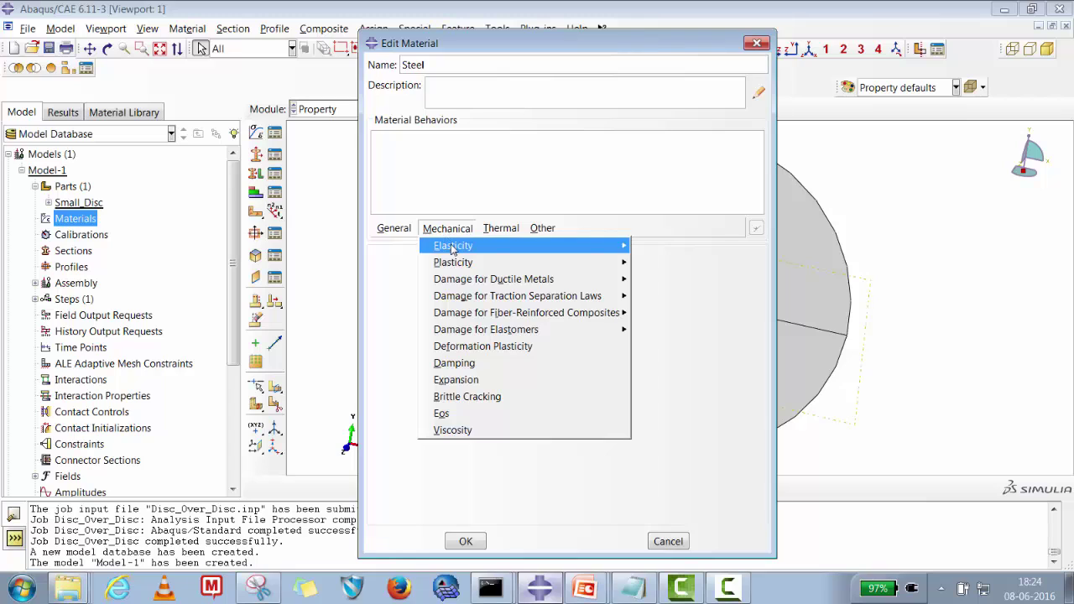
mouse_move(456, 245)
click(694, 246)
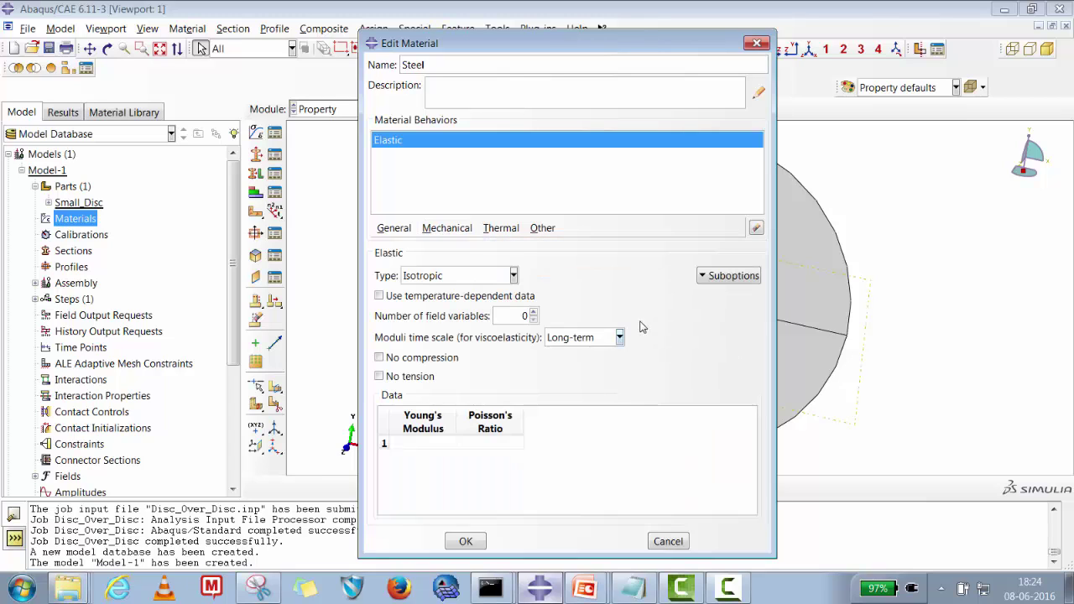
click(462, 445)
click(441, 448)
text(210e03)
click(485, 444)
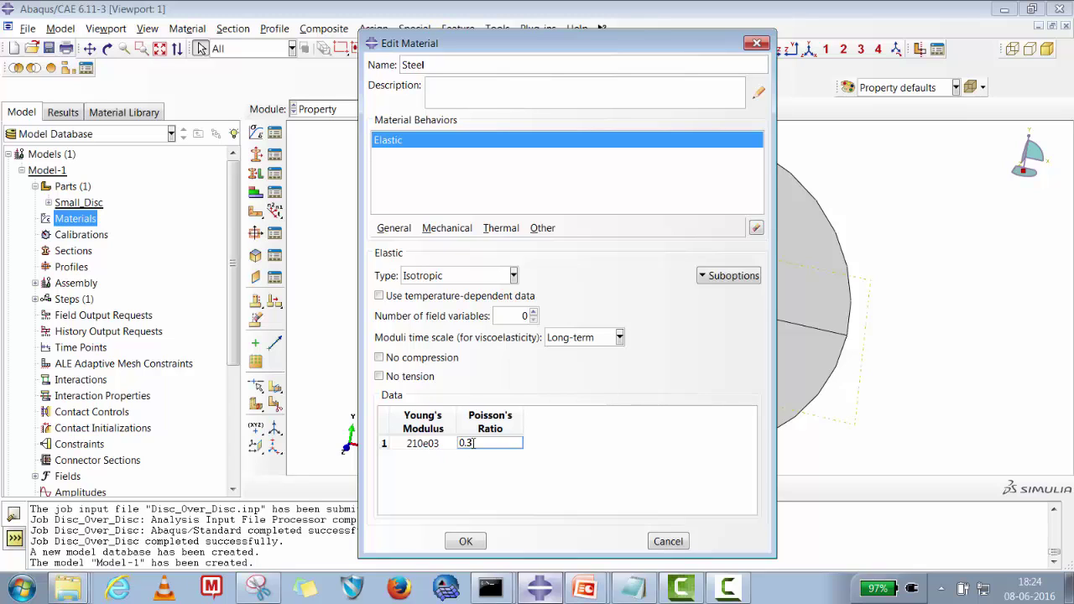
click(466, 542)
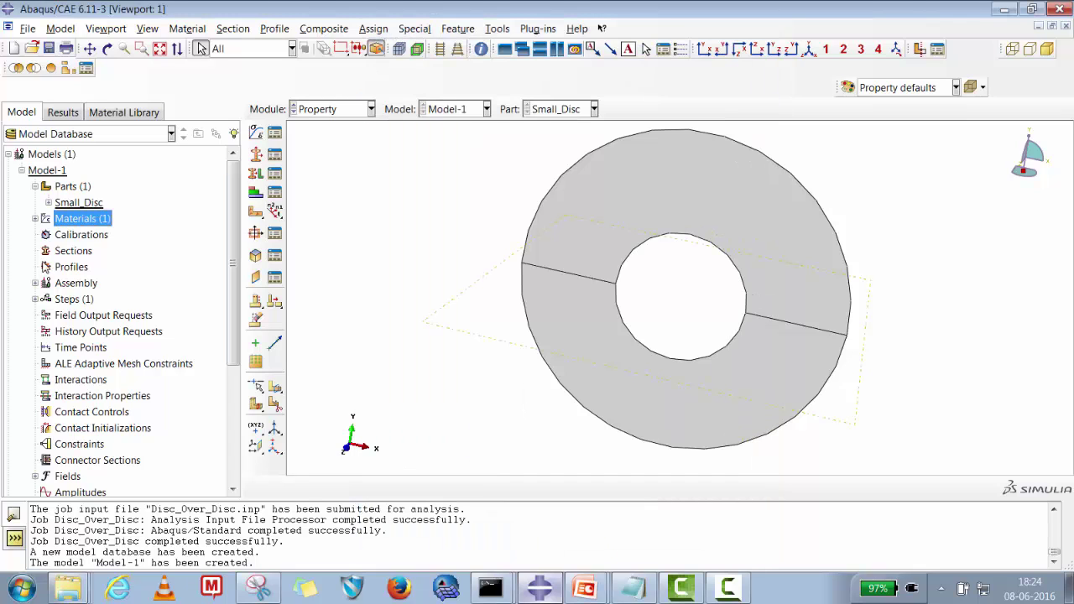
click(34, 219)
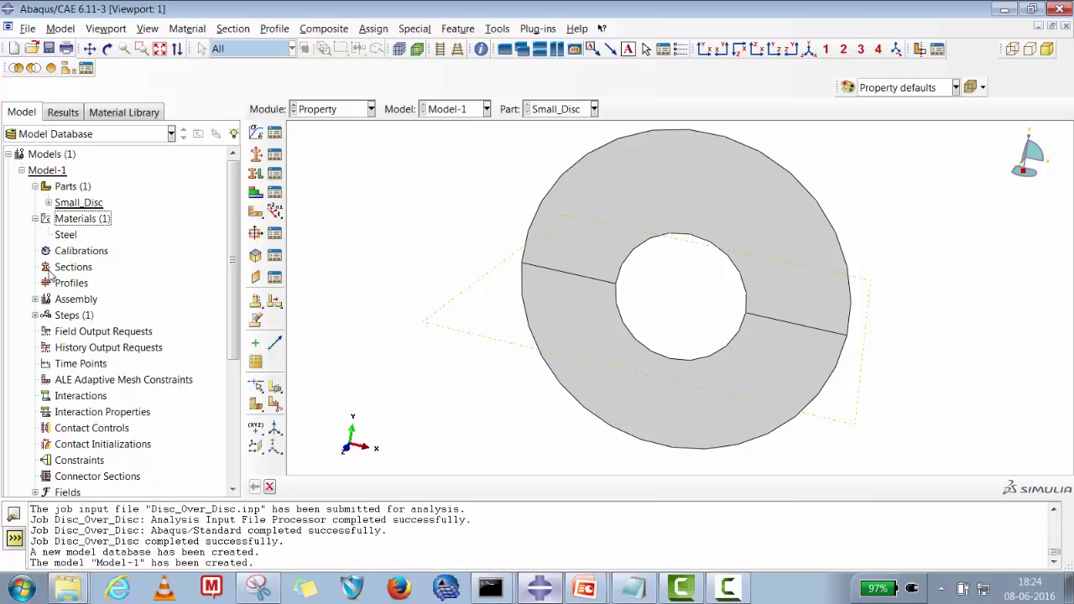
click(73, 267)
Create a solid homogeneous section Plane_Stress assigned the Steel material
right_click(73, 267)
click(80, 297)
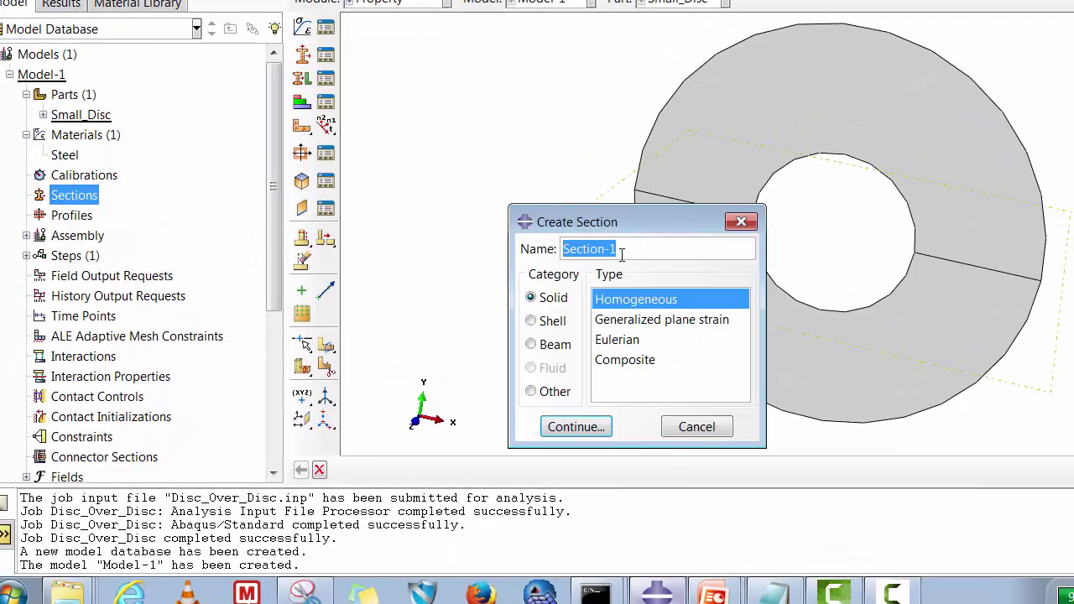
text(Plane_Stress)
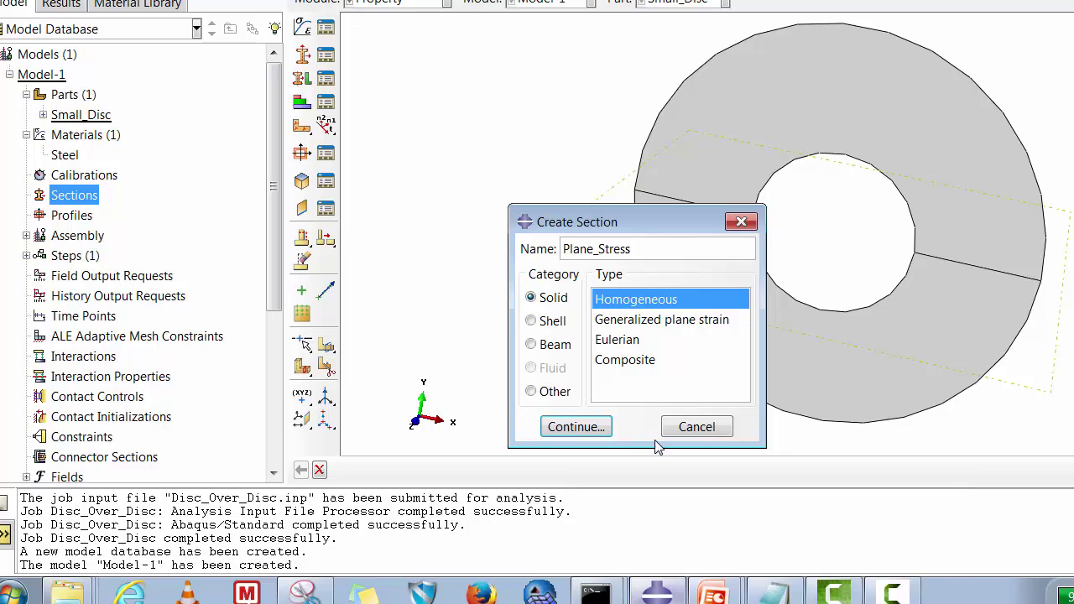
click(608, 429)
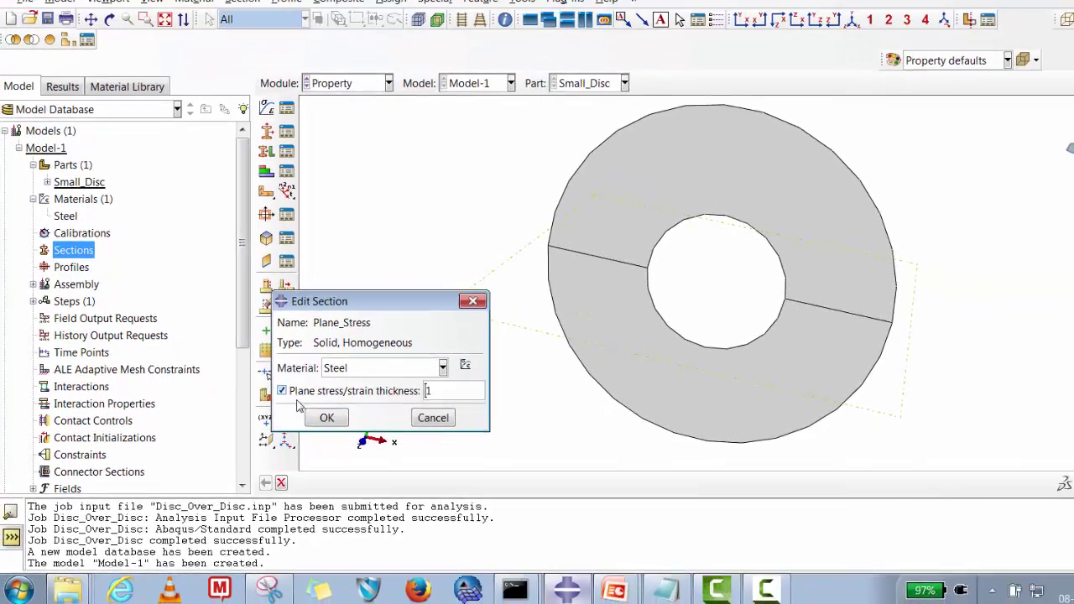
click(358, 402)
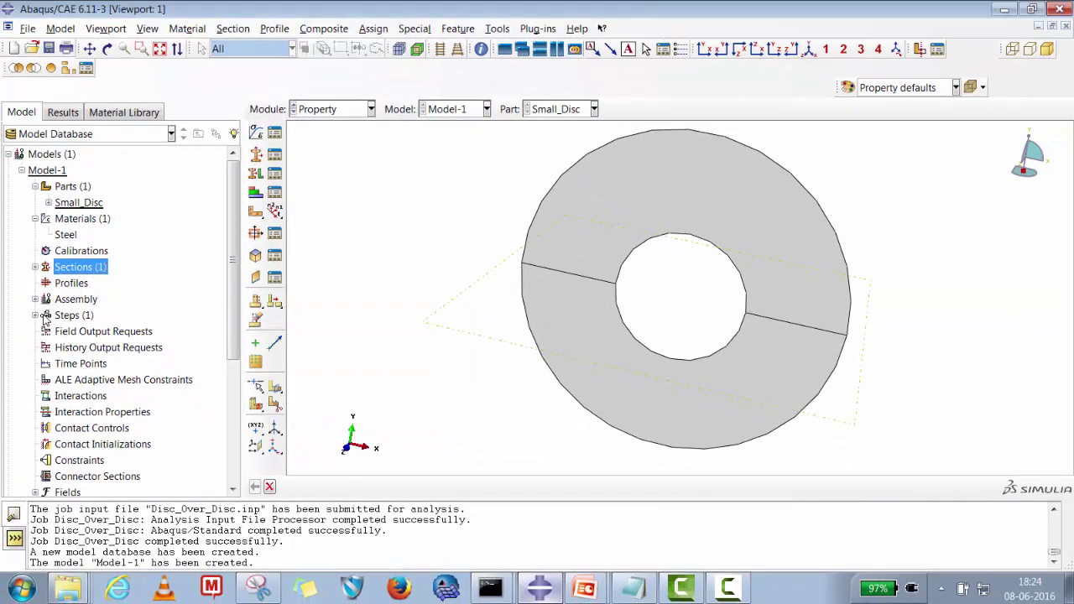
Assign the Plane_Stress section to both faces of Small_Disc
click(53, 205)
click(48, 203)
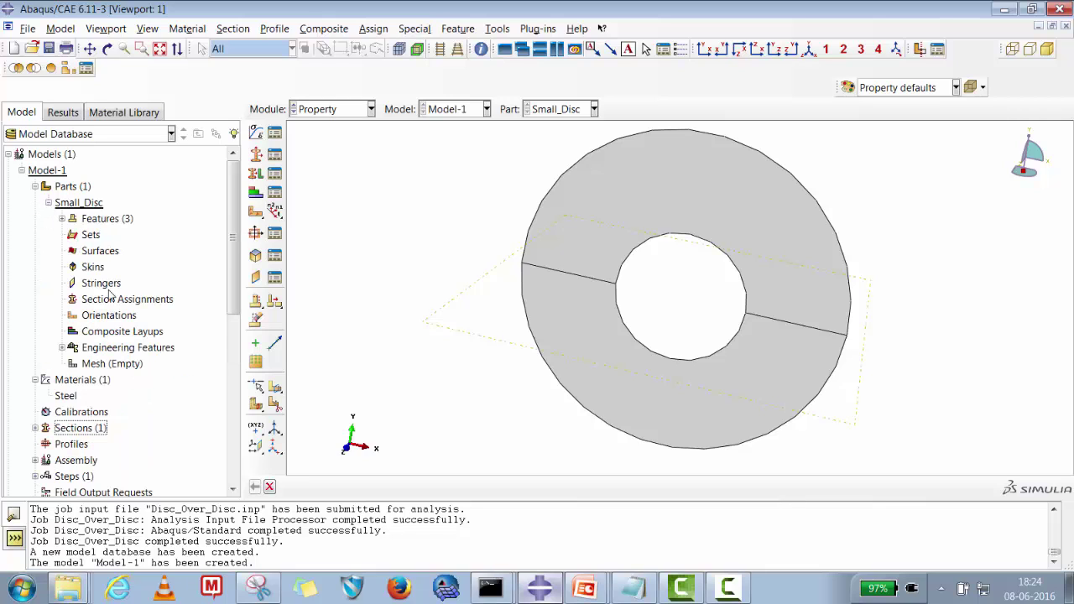
right_click(118, 305)
click(149, 324)
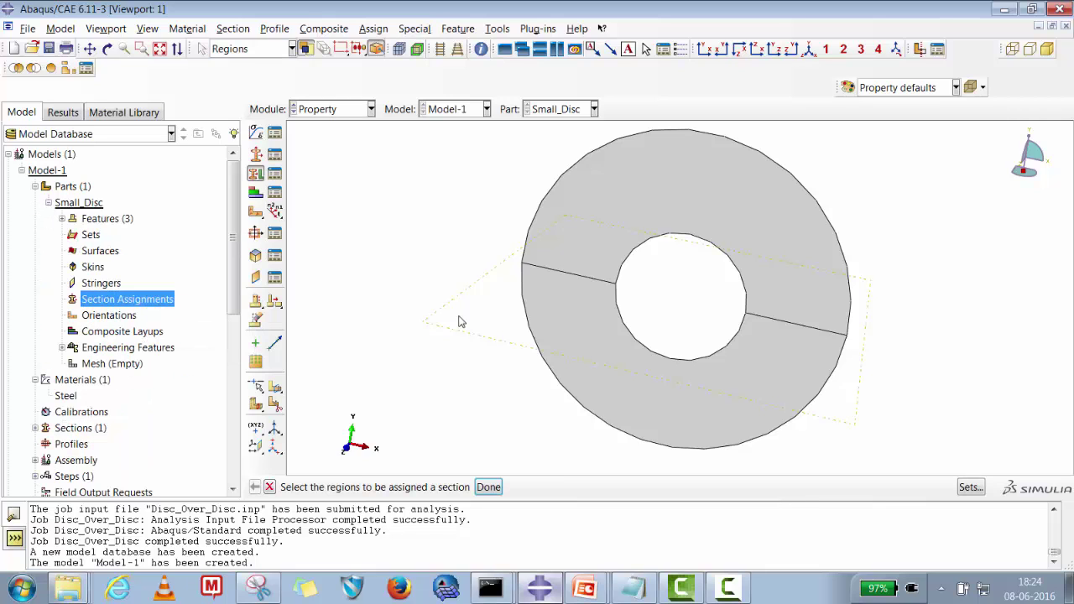
drag(456, 159, 878, 448)
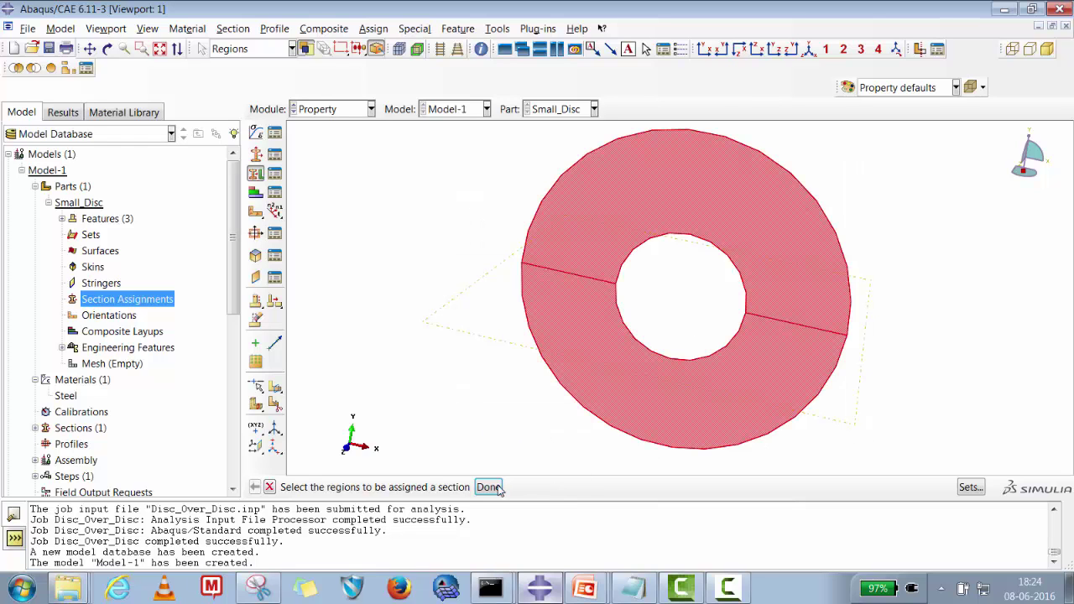
click(489, 487)
click(451, 395)
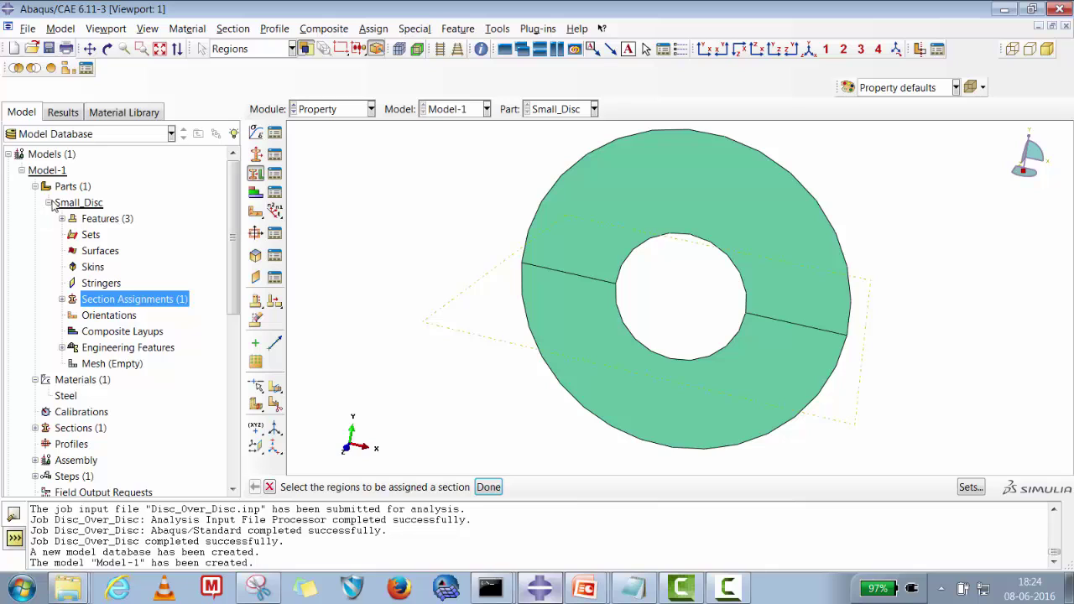
key(Escape)
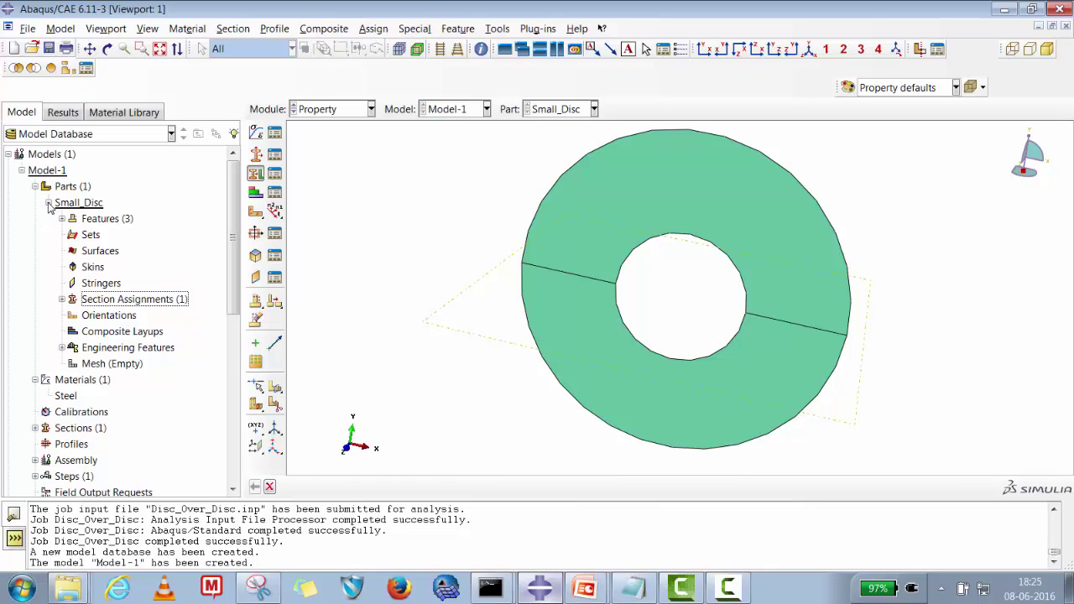
click(49, 203)
click(69, 187)
right_click(68, 187)
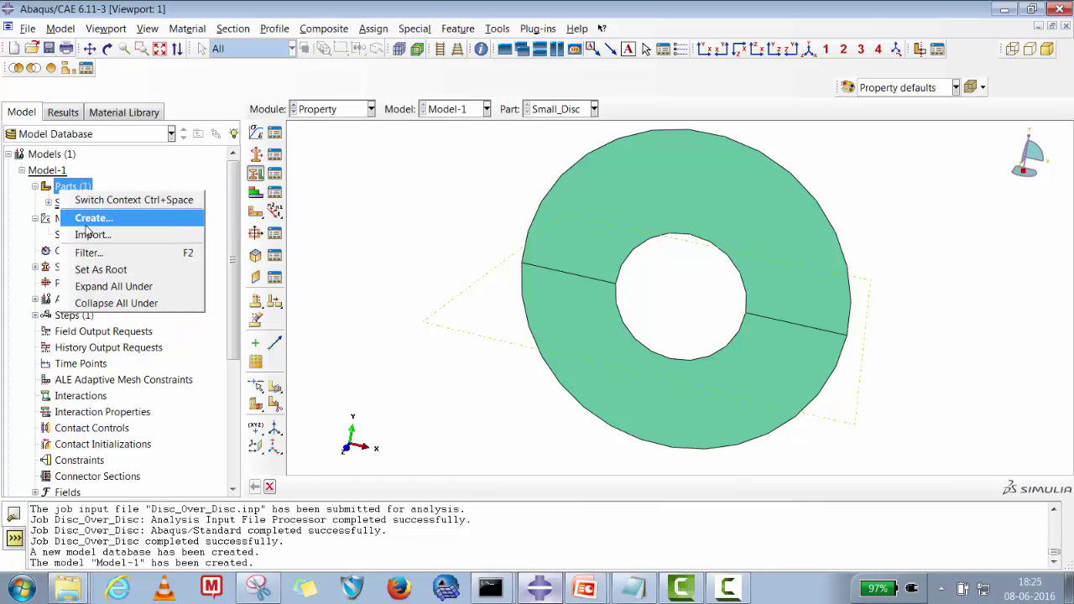
Create a new 2D planar deformable shell part named Big_Disc
click(91, 220)
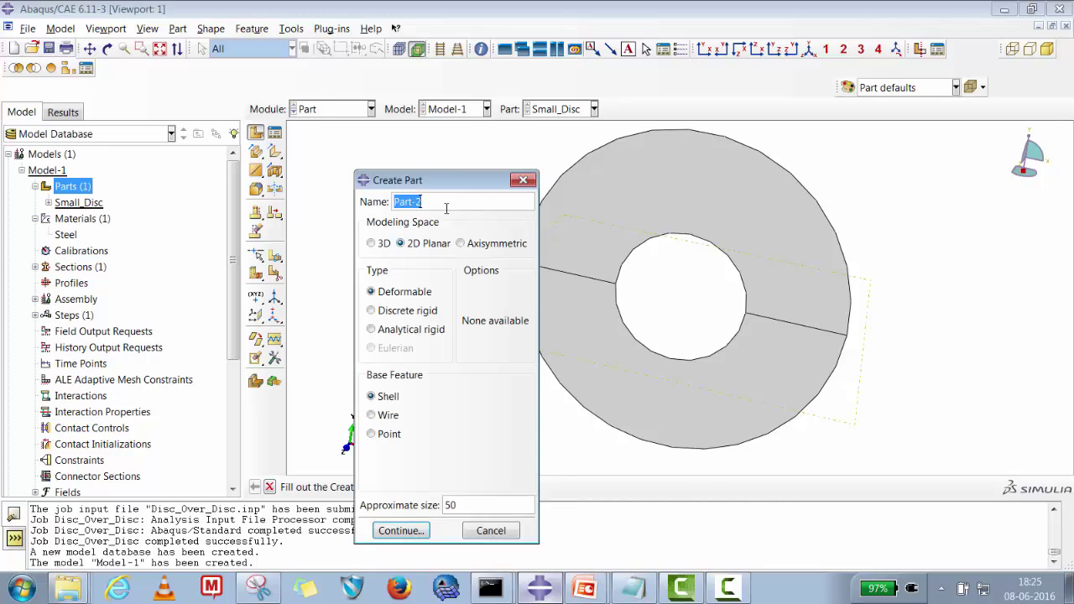
text(Big_Disc)
click(401, 531)
Sketch concentric circles of radius 2 and 8 at the origin to form the ring
click(257, 96)
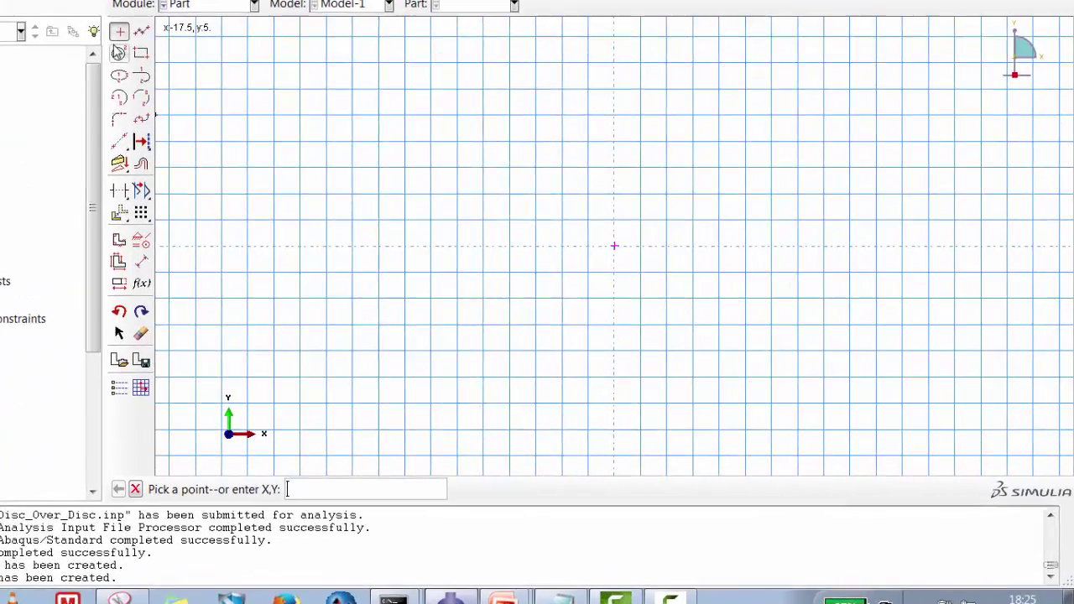
click(256, 113)
click(581, 230)
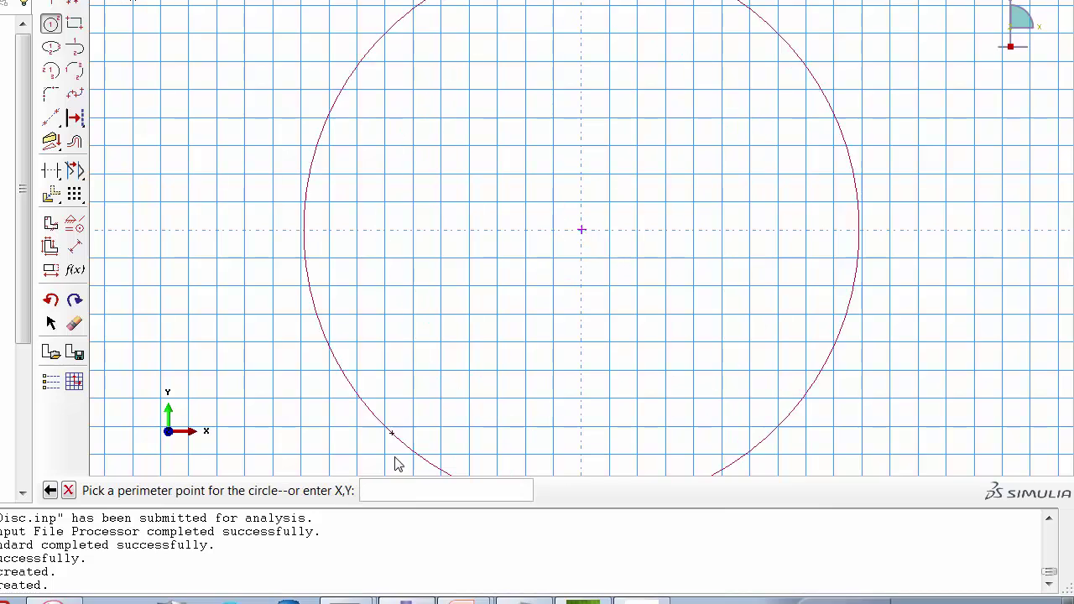
text(2)
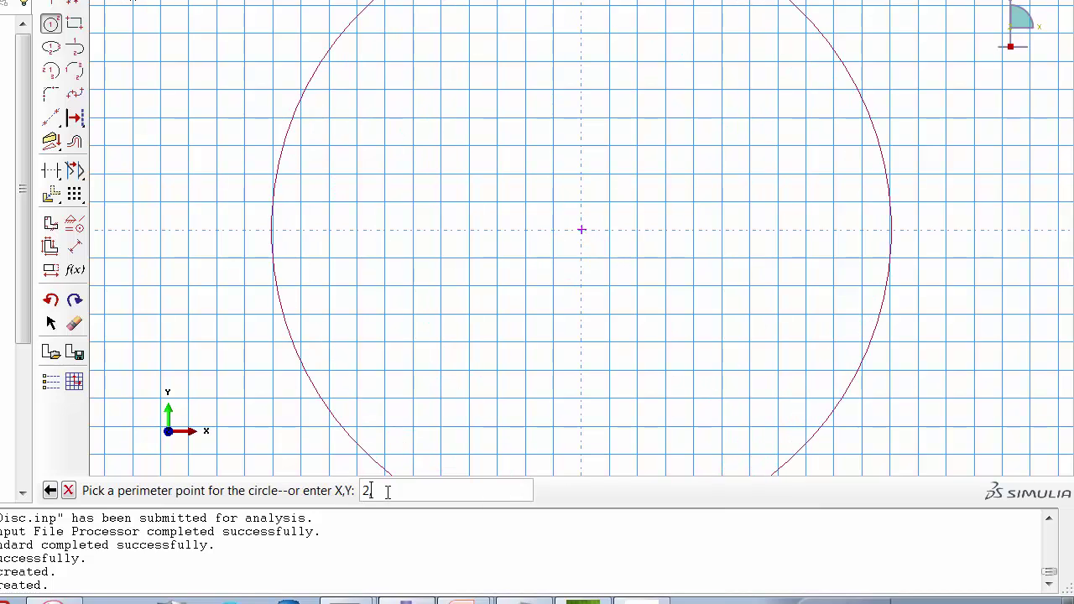
text(,0)
key(Return)
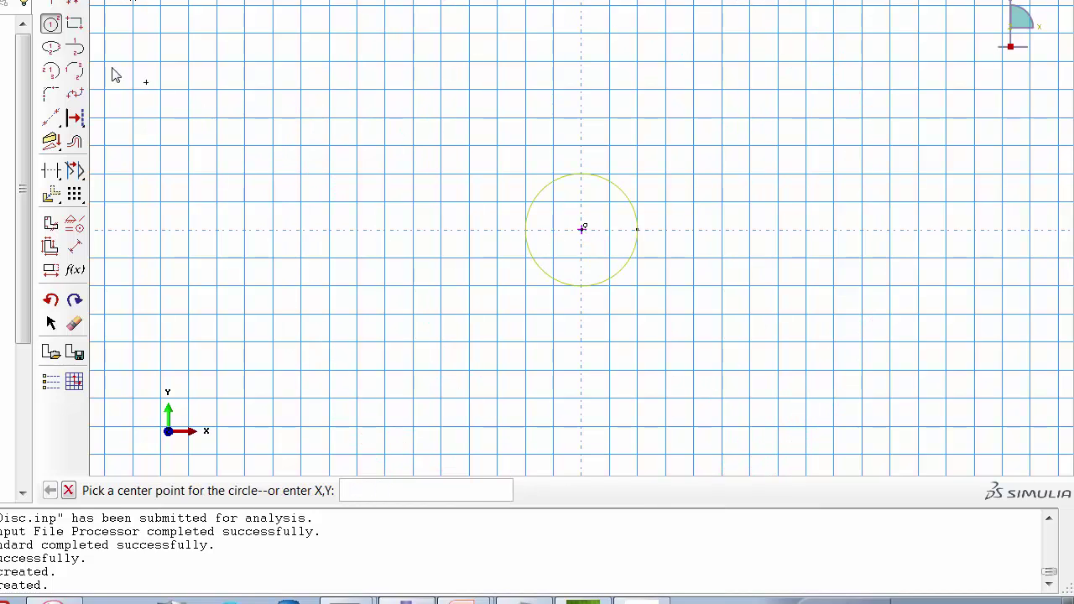
click(584, 229)
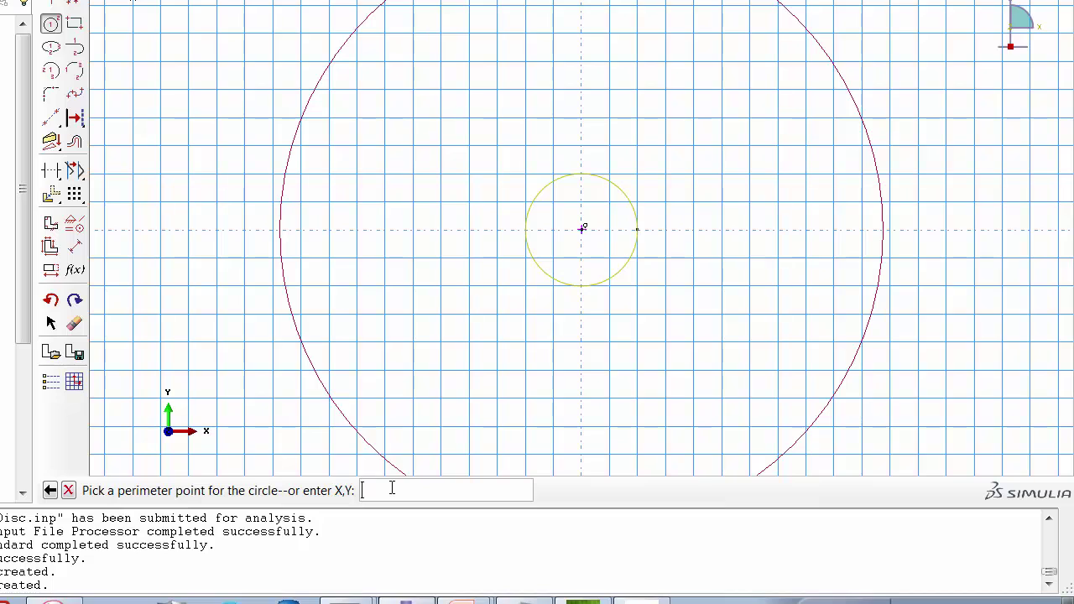
text(8,0)
key(Return)
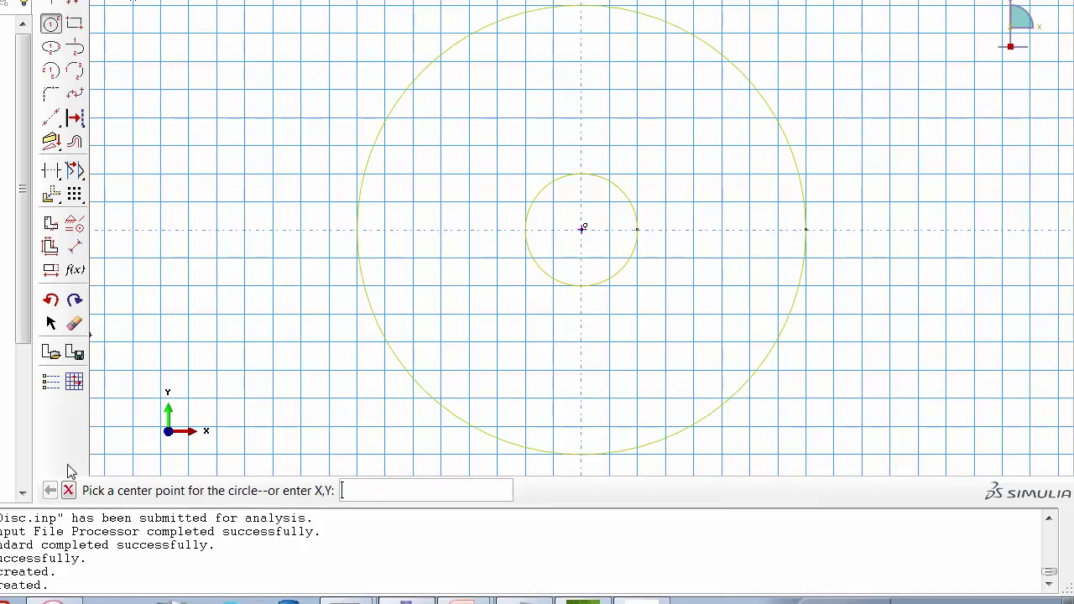
click(69, 490)
click(317, 493)
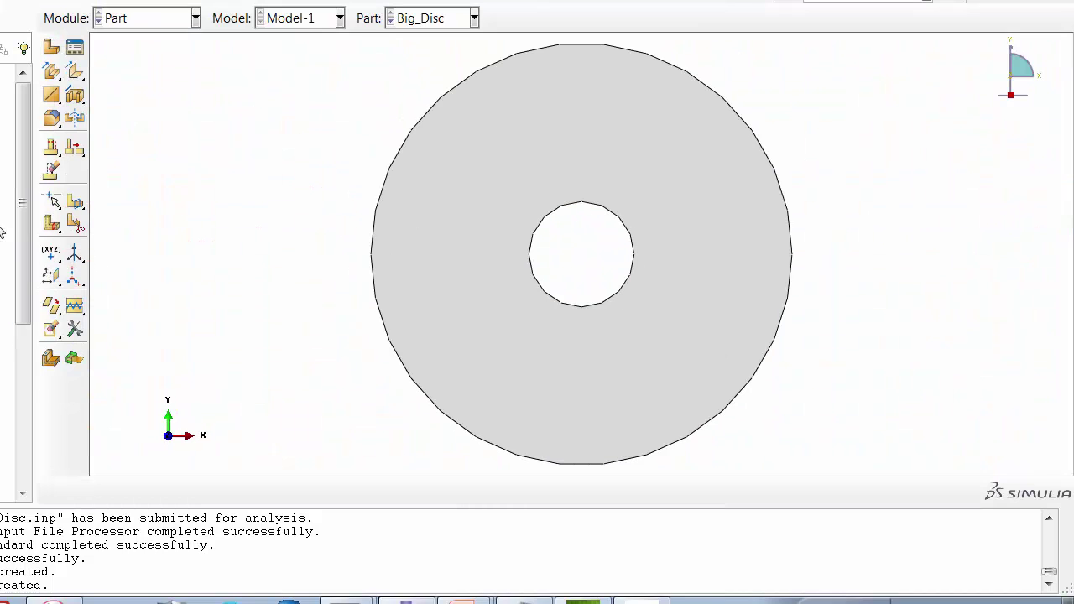
Create a datum plane offset 0.0 from the XZ plane for Big_Disc
click(50, 251)
click(51, 275)
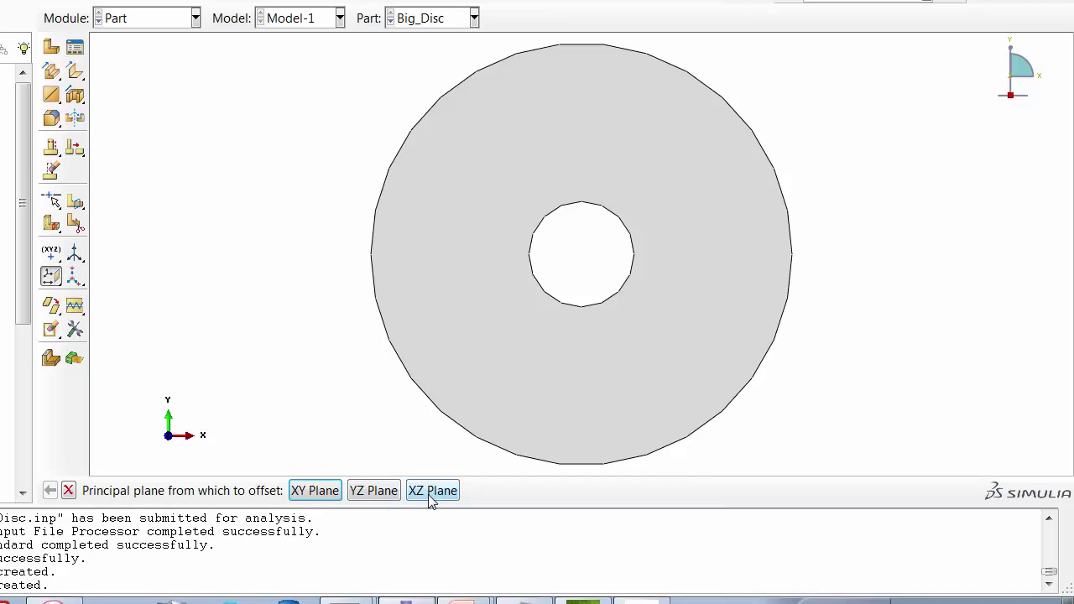
click(432, 491)
text(0.0)
key(Return)
Partition the Big_Disc face along the datum plane into upper and lower halves
click(210, 244)
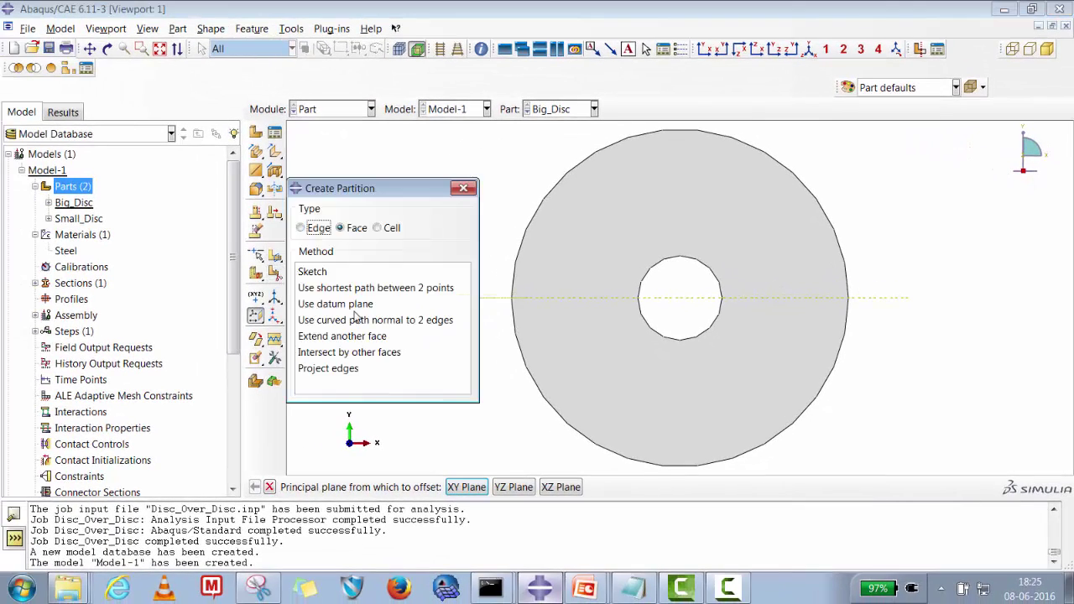
click(352, 305)
click(588, 298)
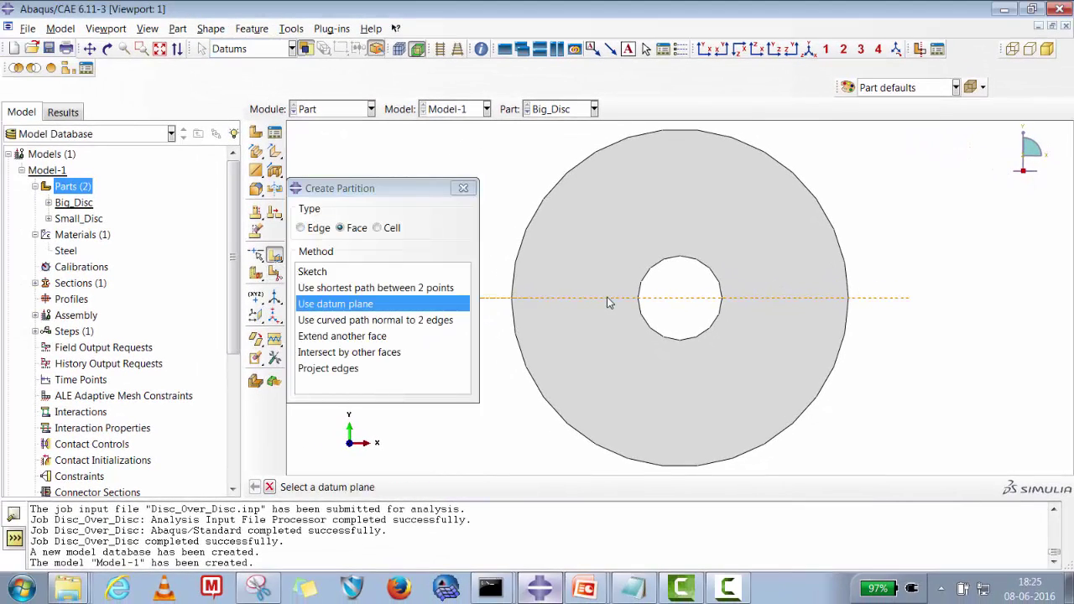
click(436, 487)
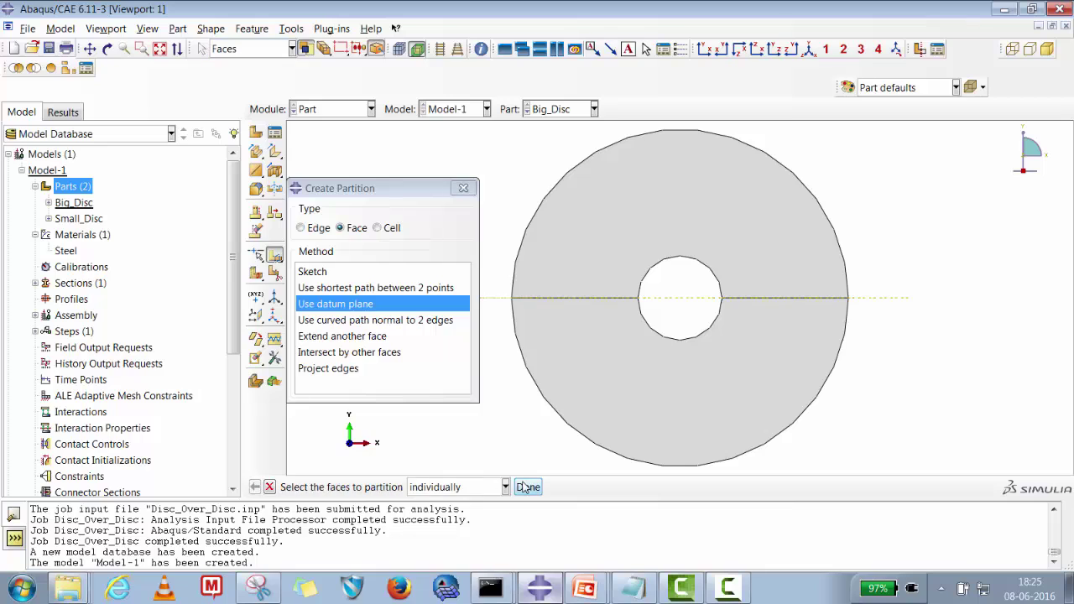
click(467, 187)
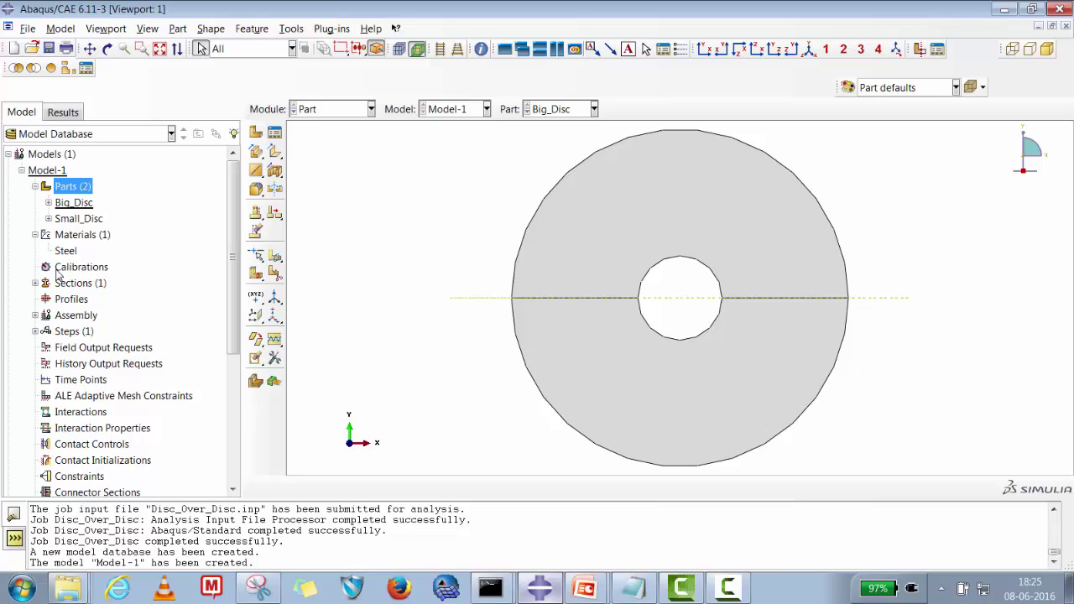
Assign the Plane_Stress section to both halves of Big_Disc
click(48, 203)
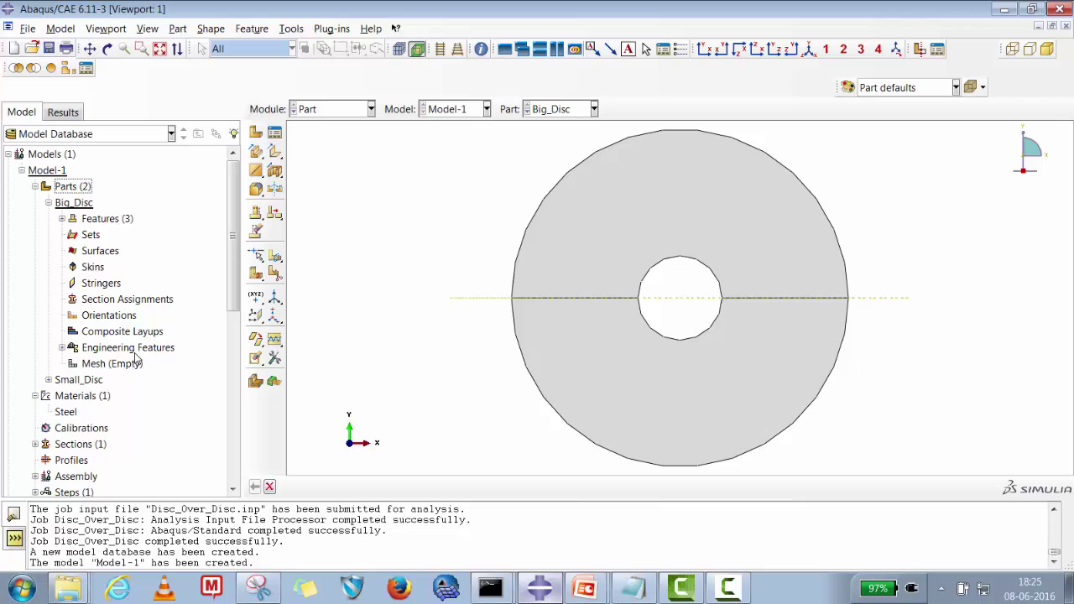
right_click(106, 302)
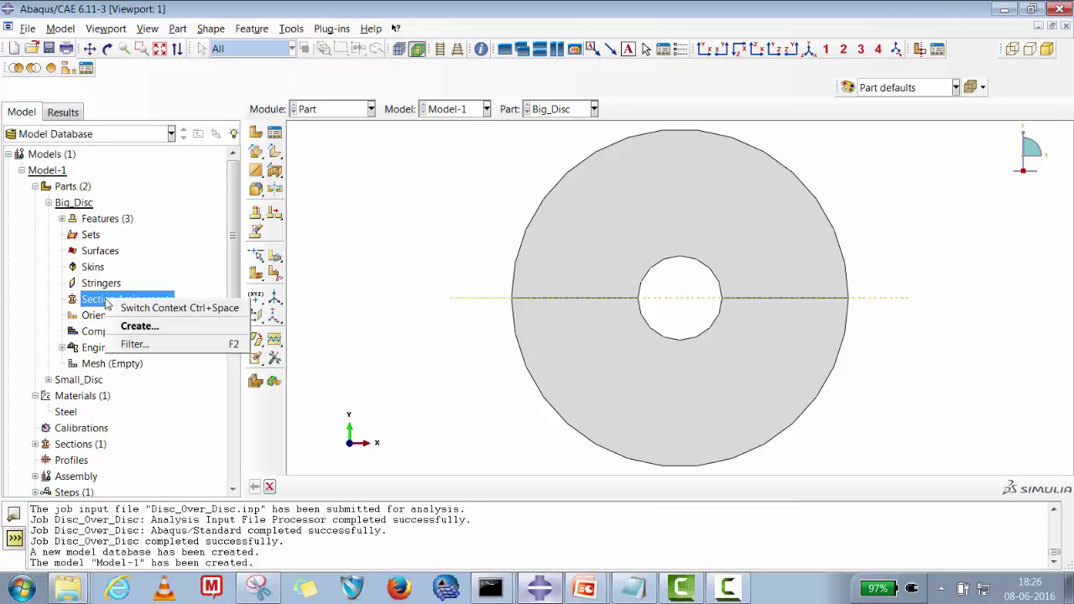
click(120, 327)
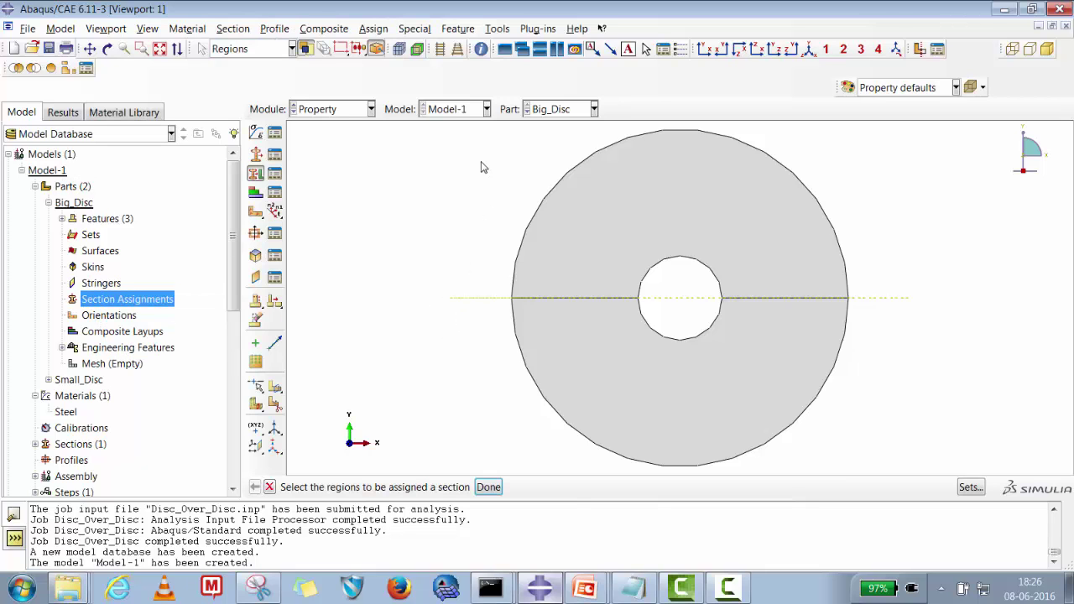
drag(483, 144, 863, 398)
click(489, 487)
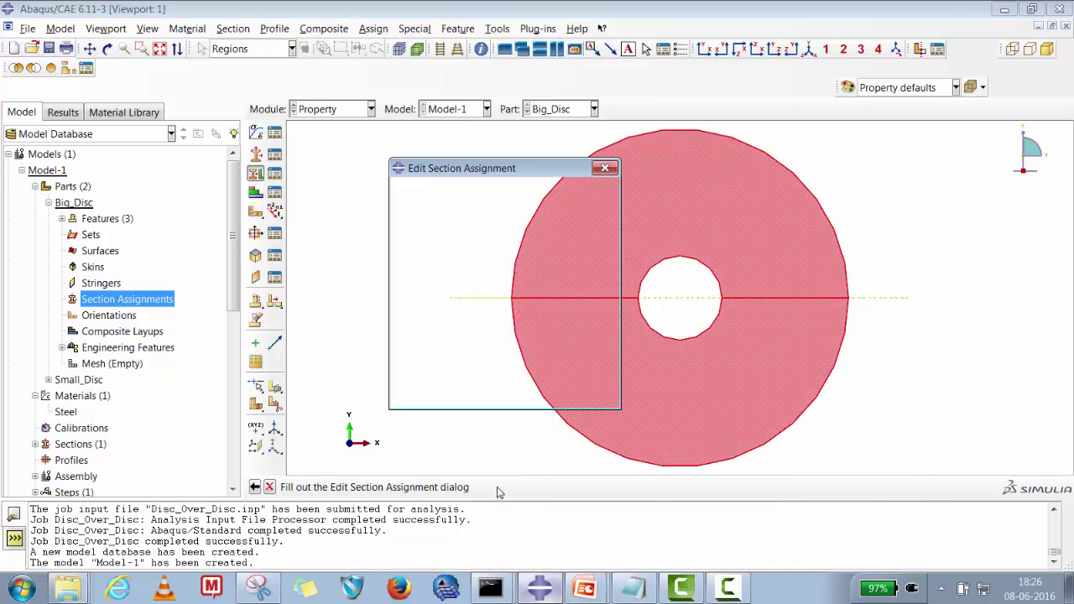
click(450, 397)
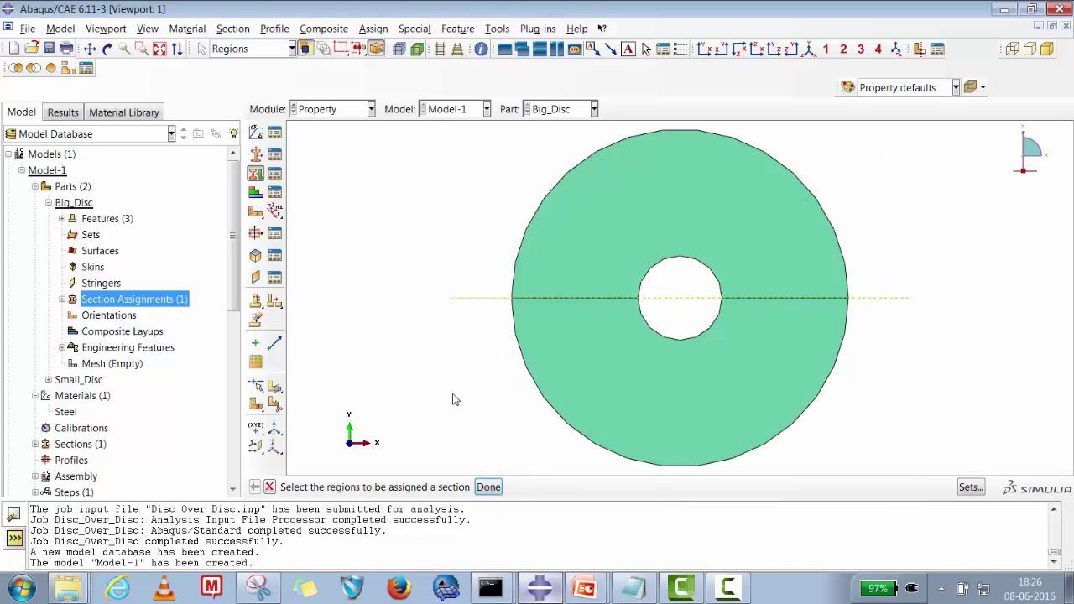
click(489, 487)
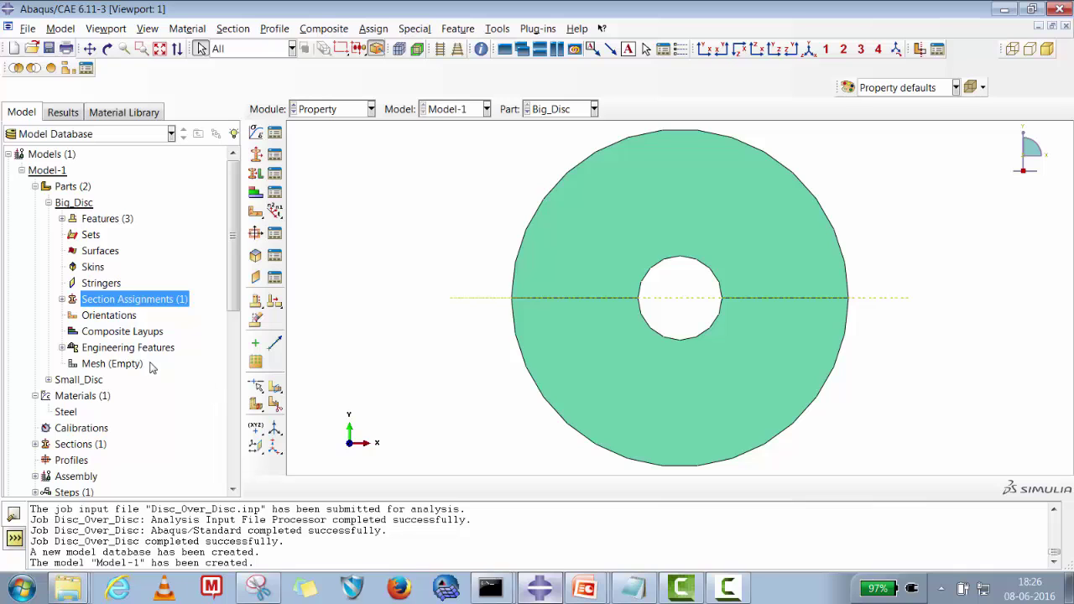
drag(233, 285, 233, 324)
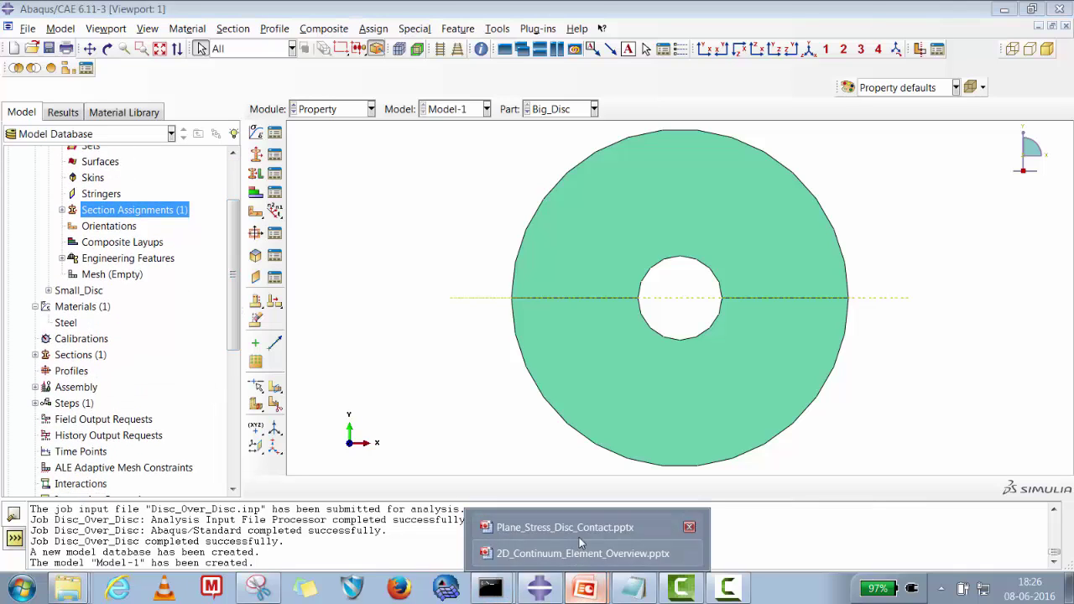
On slide 4 of Plane_Stress_Disc_Contact.pptx, change the first bullet from 'Geometry of Pipe' to 'Geometry of Disc'
click(579, 542)
click(101, 498)
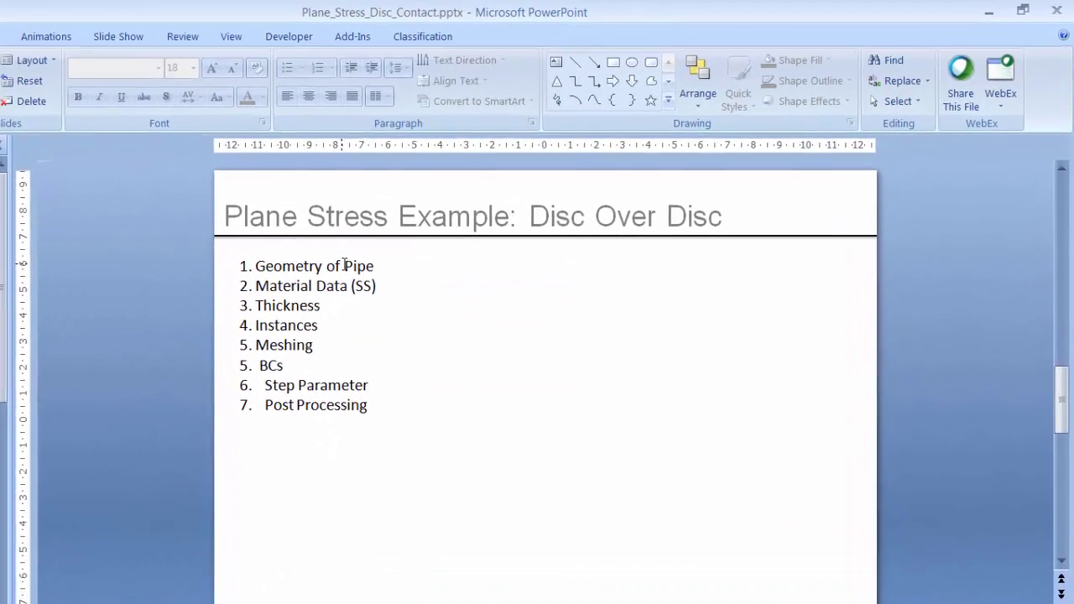
double_click(457, 226)
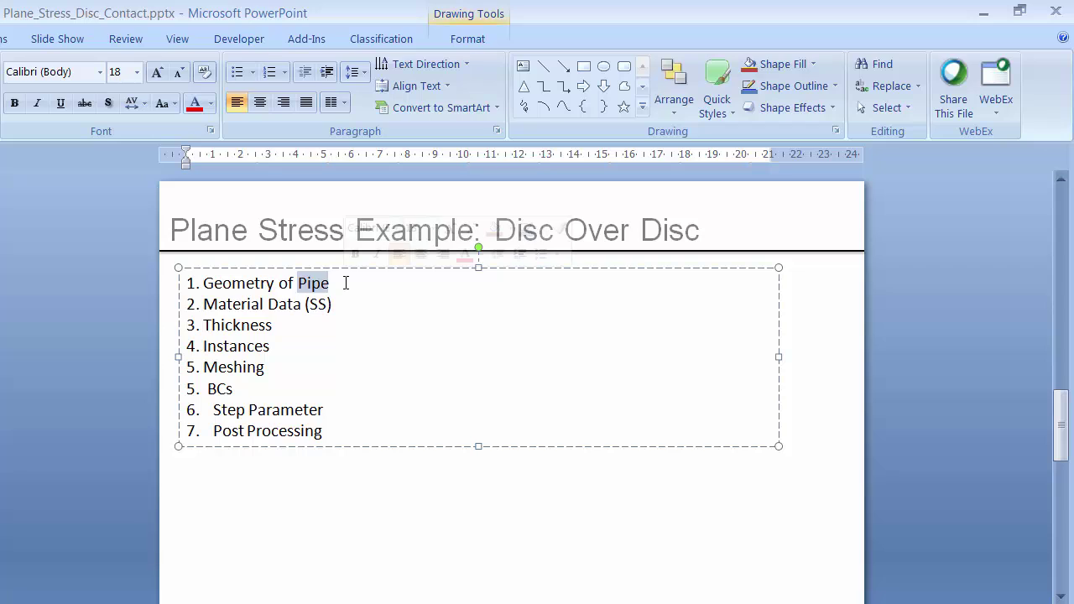
key(BackSpace)
text(Dis)
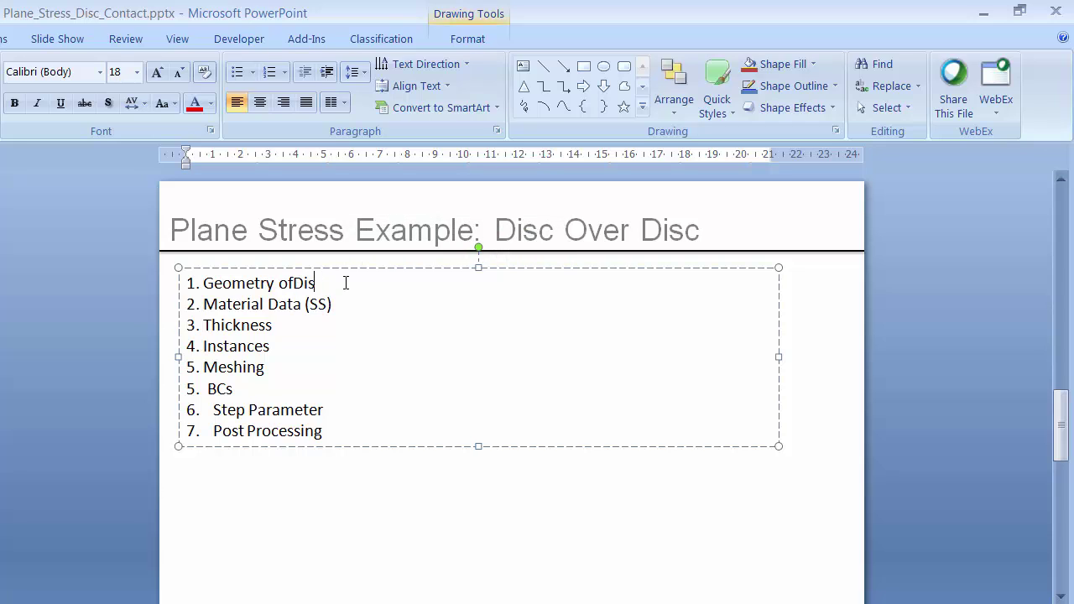
key(BackSpace)
key(BackSpace)
key(BackSpace)
click(985, 13)
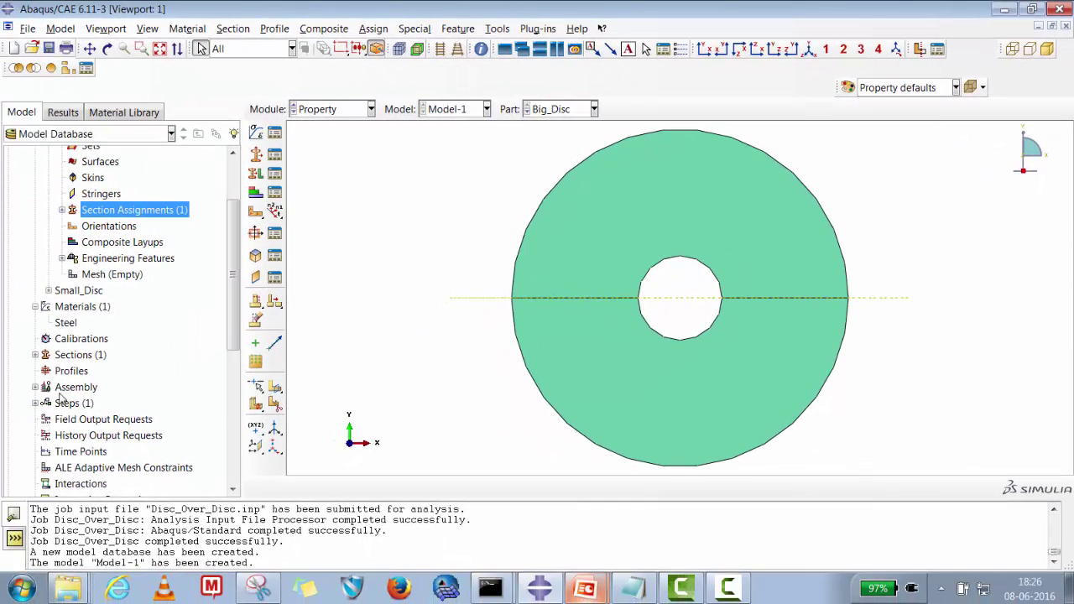
Add dependent instances of both Big_Disc and Small_Disc to the assembly
click(34, 388)
click(75, 392)
right_click(75, 392)
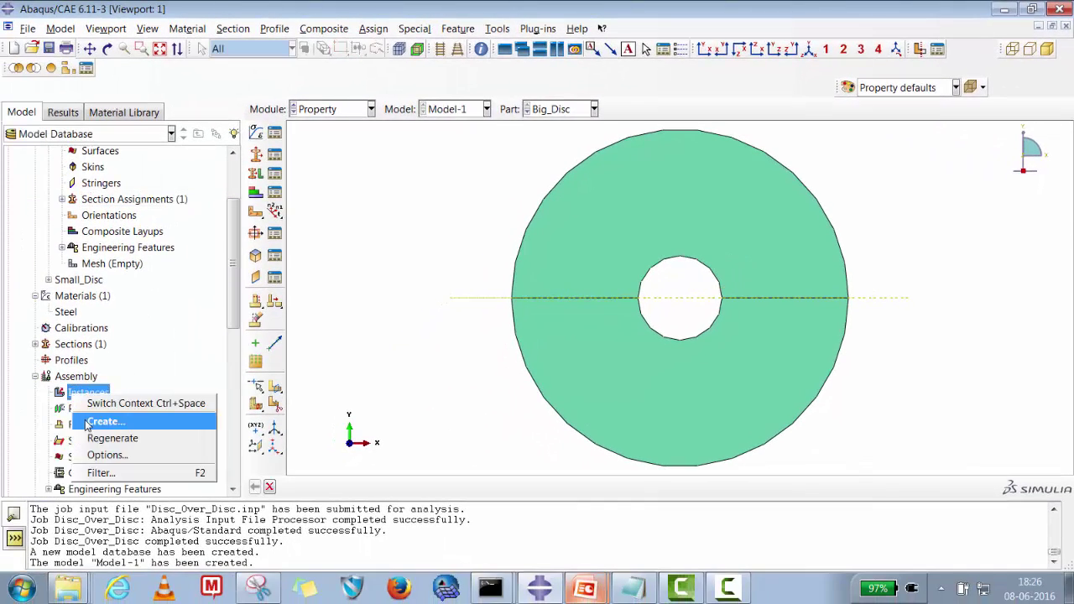
click(101, 421)
drag(525, 303, 534, 342)
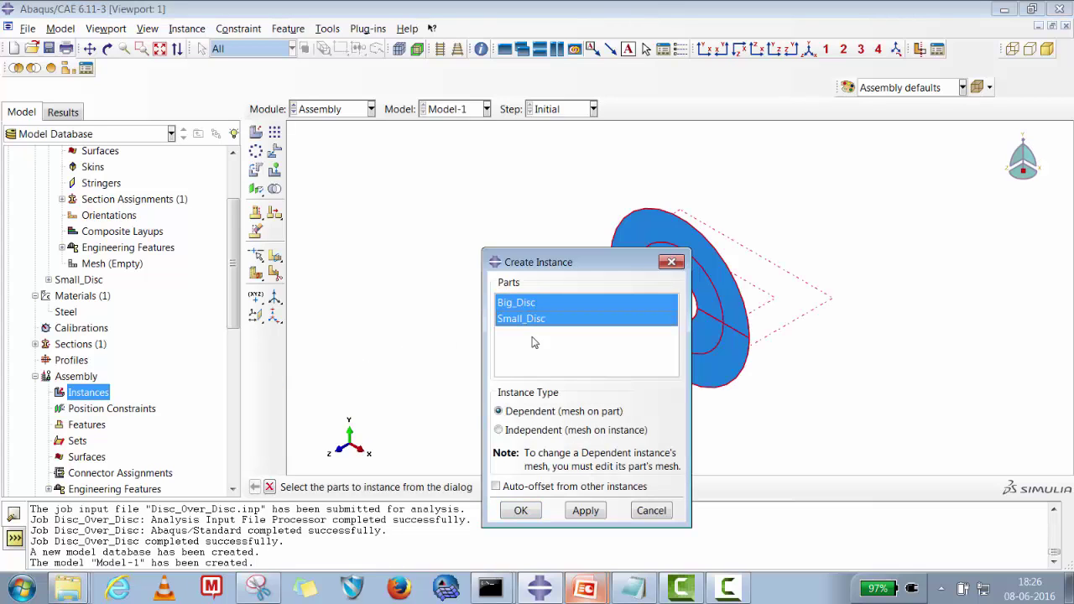
click(520, 510)
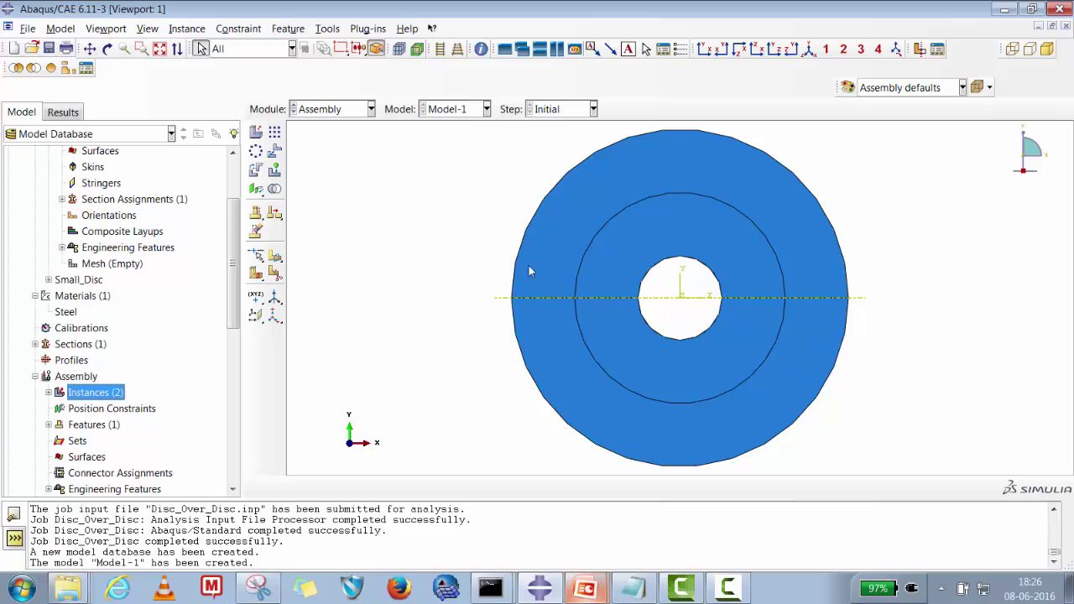
Start translating an instance and choose Big_Disc-1 from the instance list
click(279, 155)
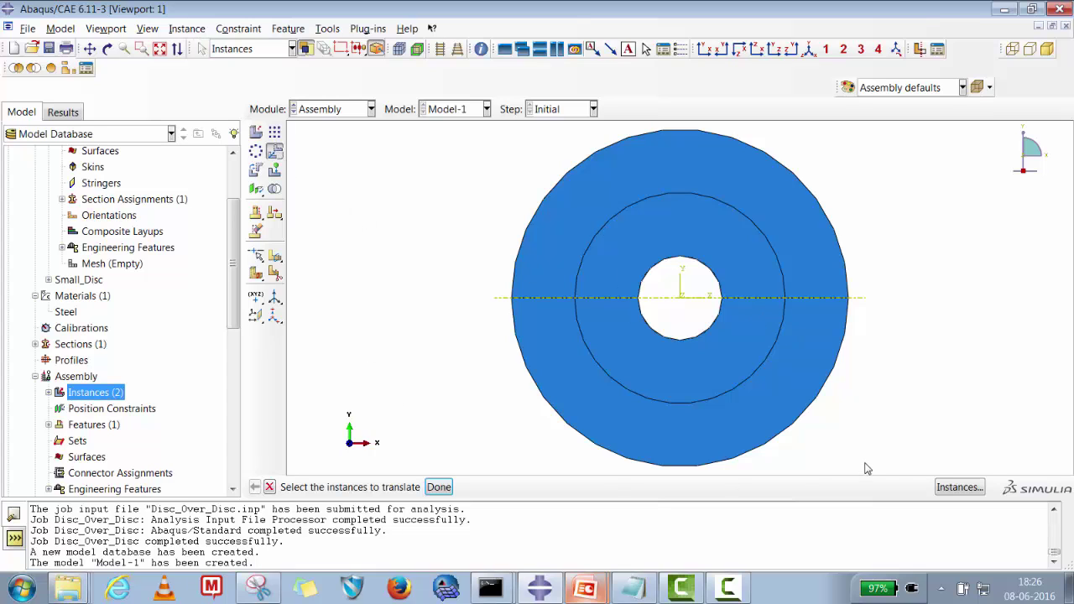
click(944, 486)
click(467, 262)
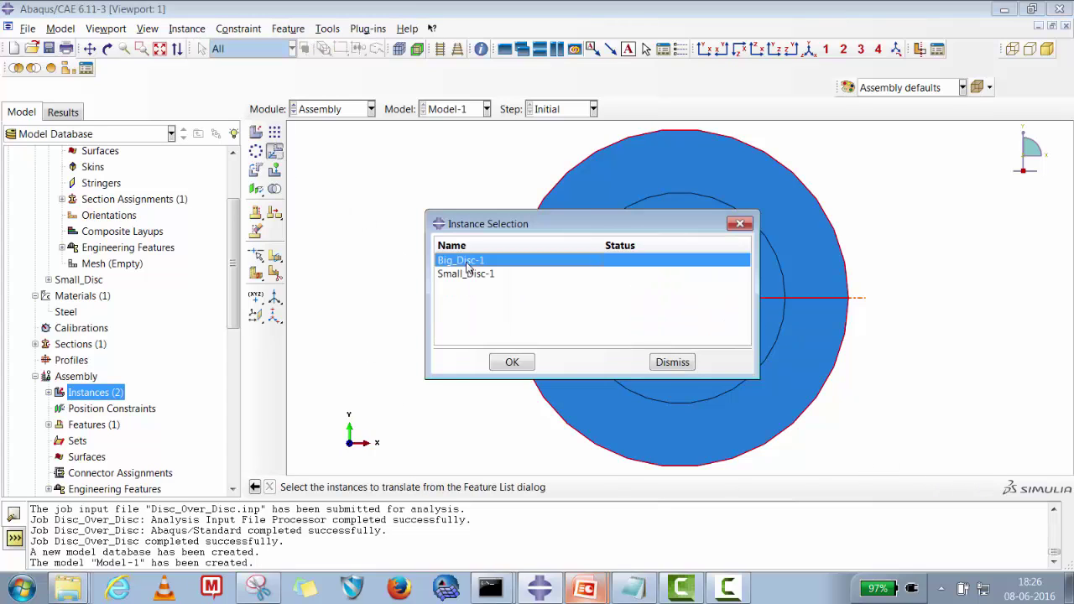
click(531, 366)
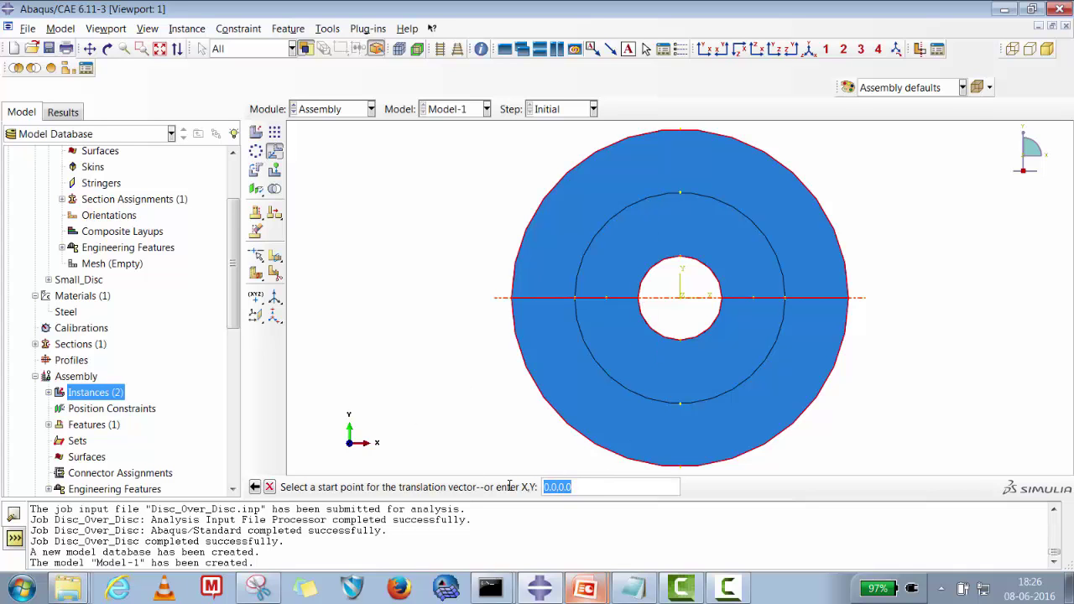
Cancel the mistaken translation and reselect Big_Disc-1 as the instance to move
text(0,-13)
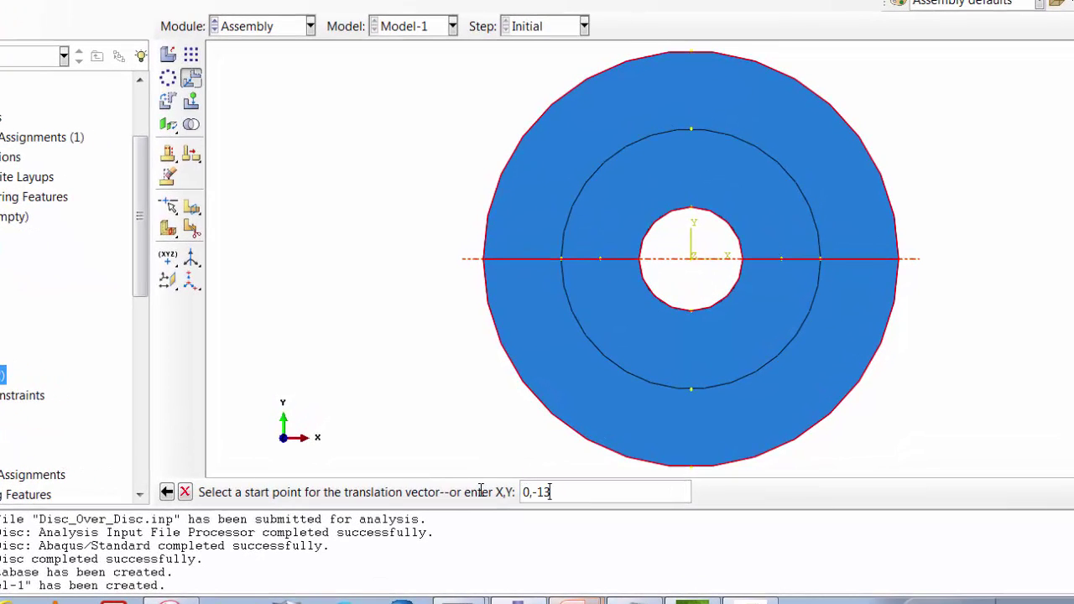
key(Return)
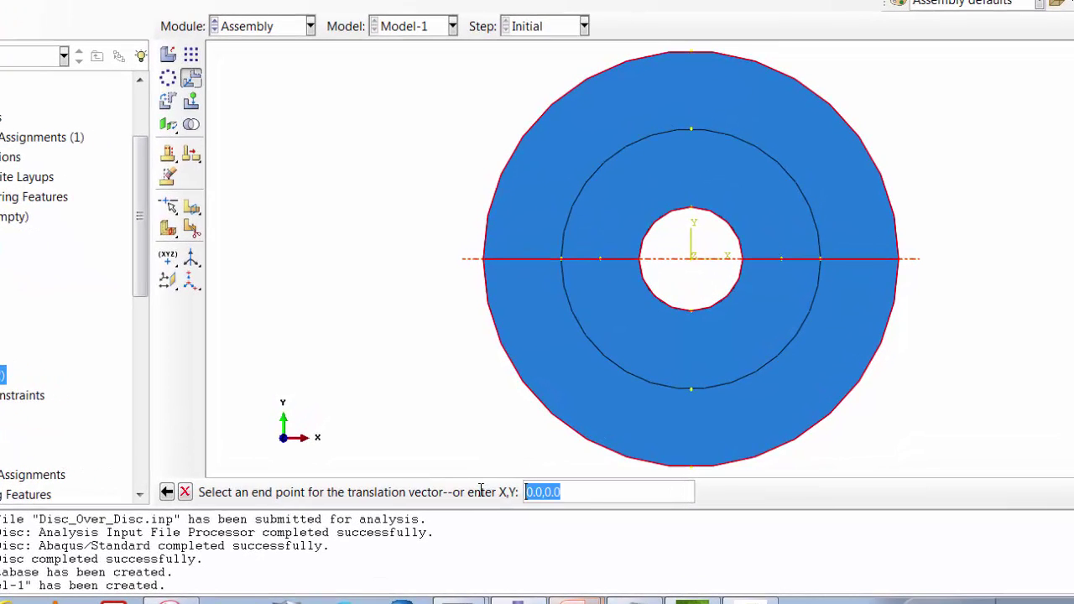
click(185, 492)
click(191, 79)
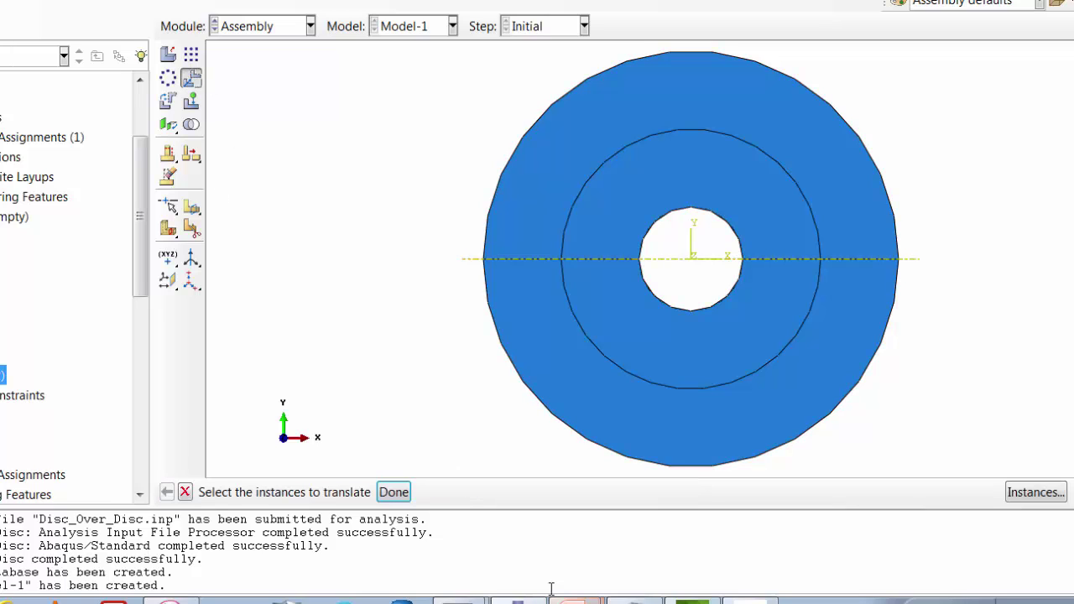
click(1036, 492)
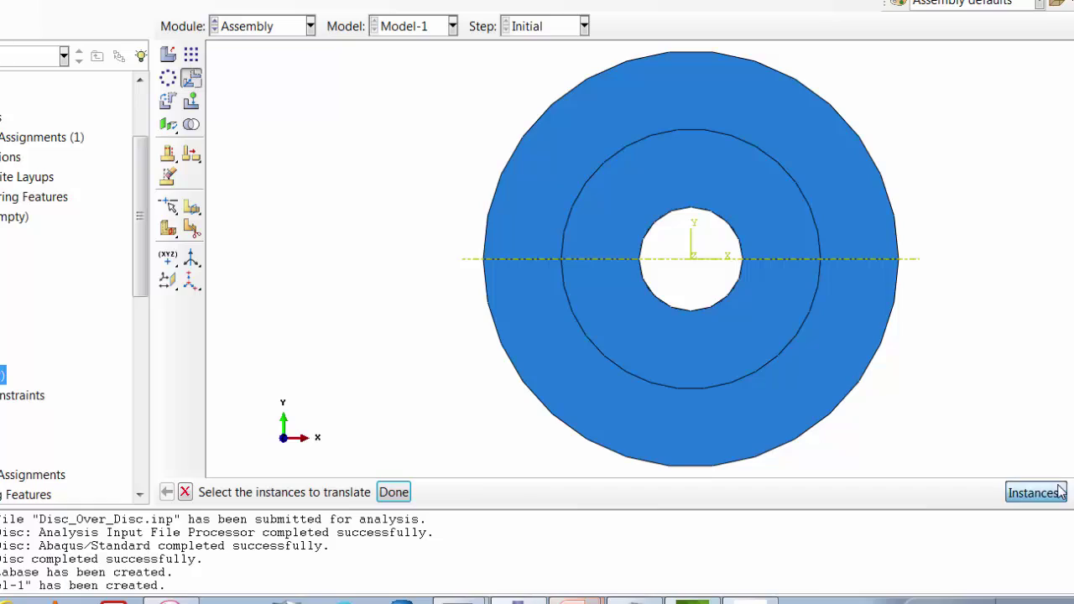
click(421, 213)
click(484, 337)
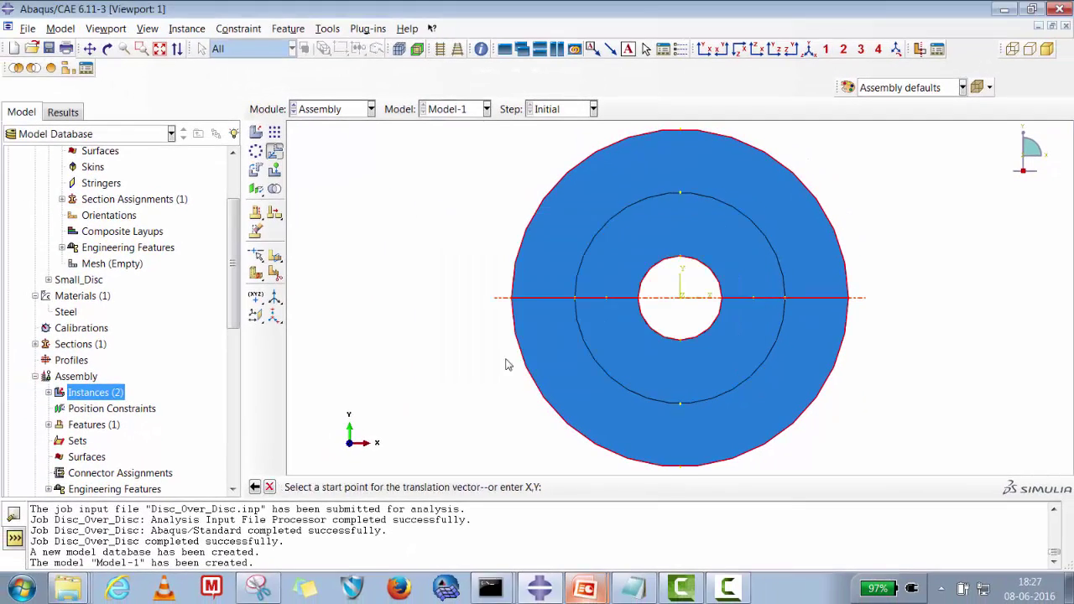
Translate Big_Disc-1 from 0,0 to 0,-13 and fit both discs in the view
click(589, 491)
key(Return)
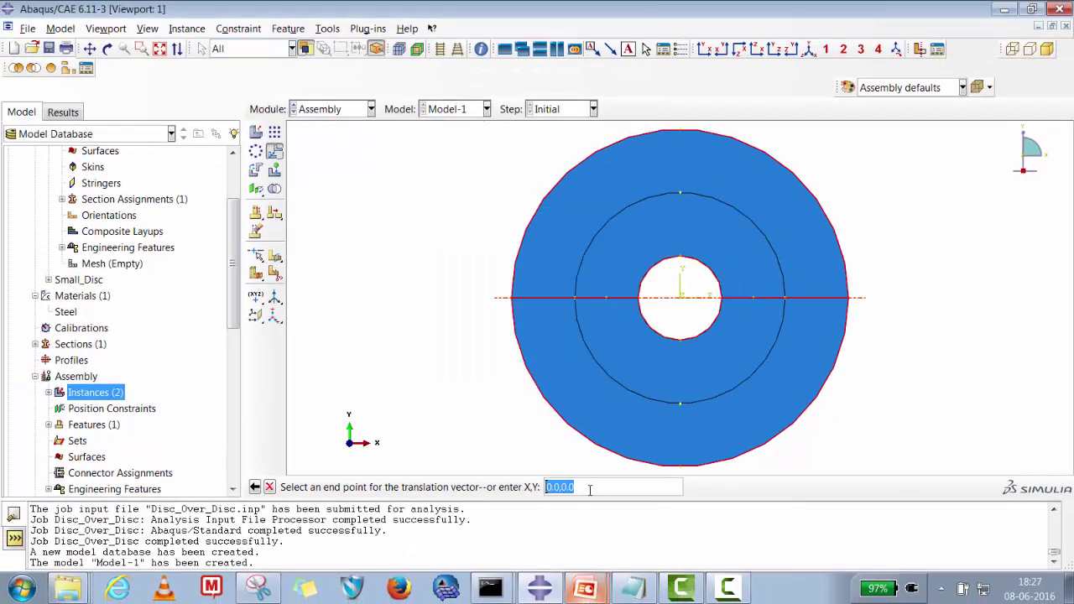
text(0,-13)
key(Return)
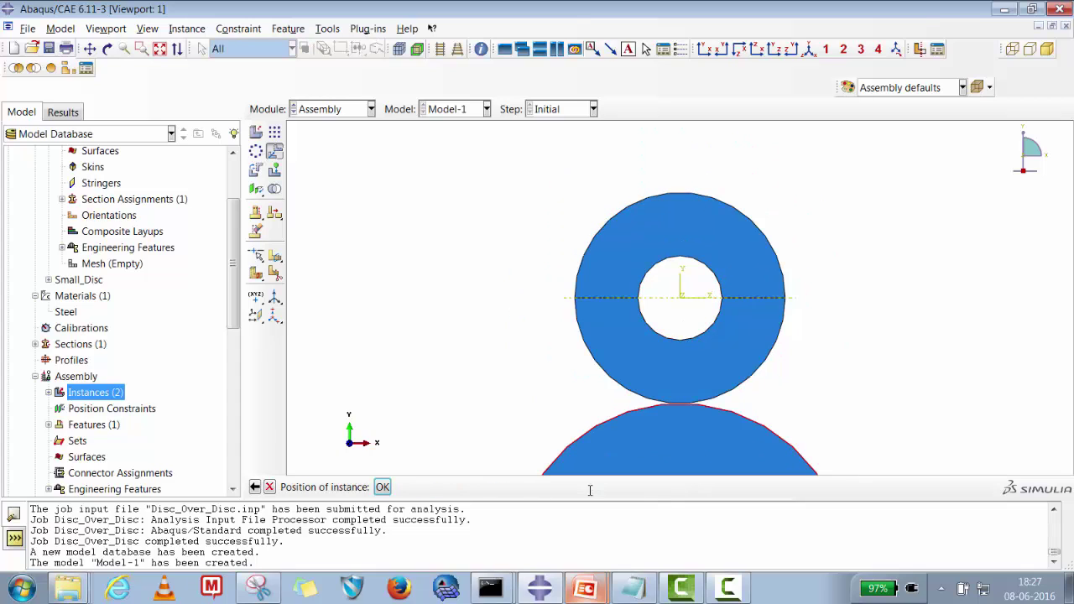
click(382, 487)
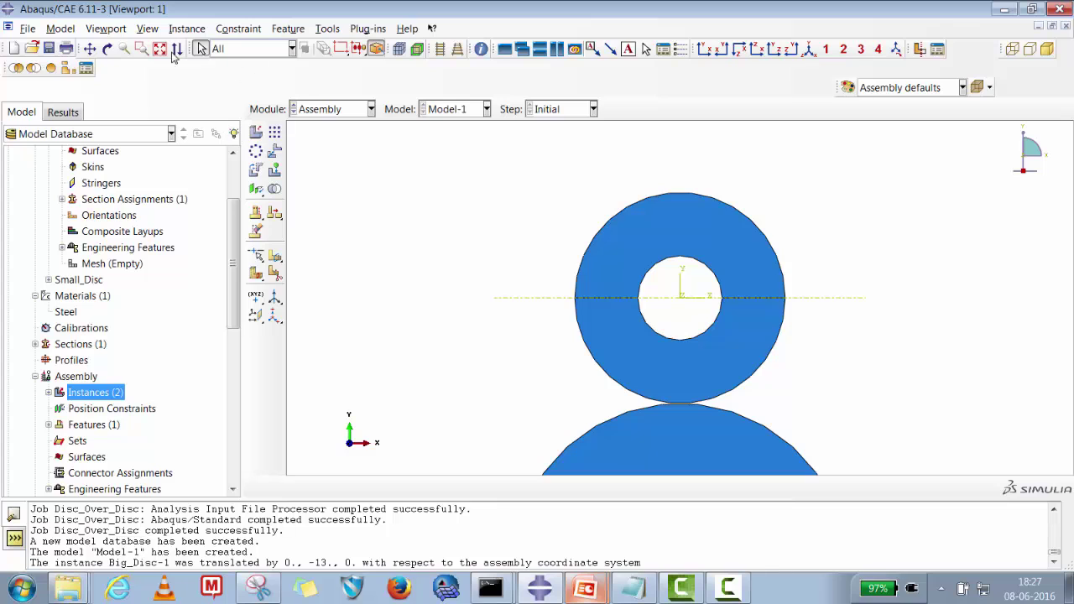
click(159, 48)
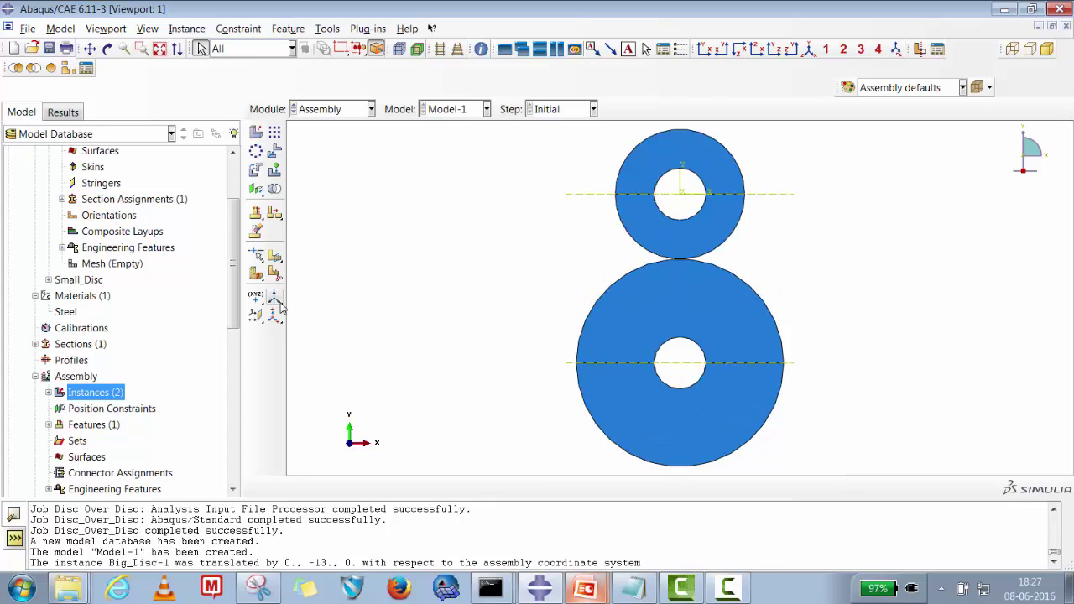
scroll(228, 270, up, 2)
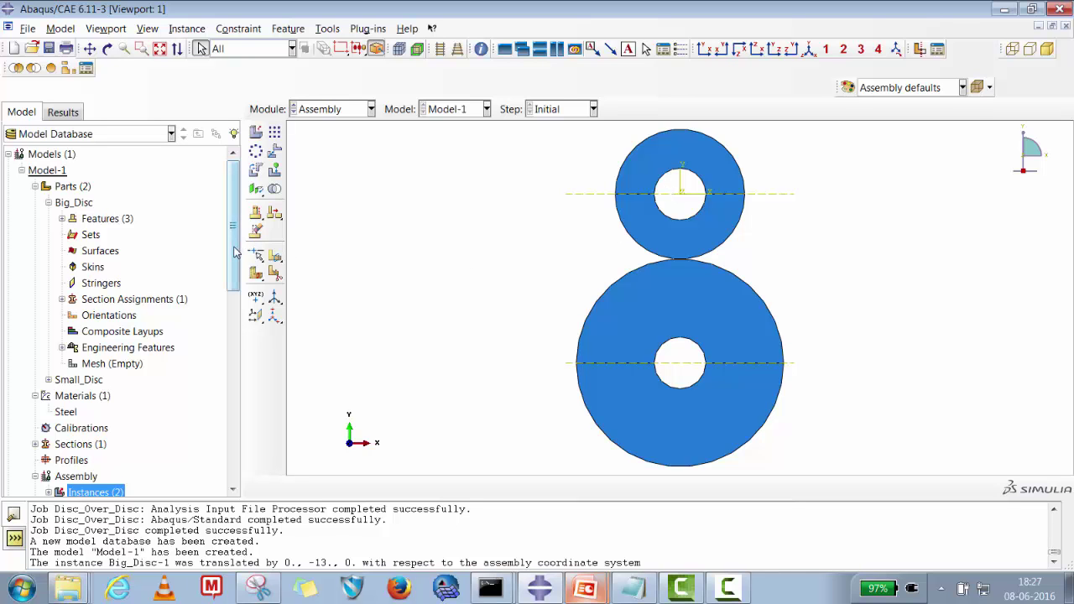
scroll(235, 252, down, 5)
scroll(236, 252, up, 5)
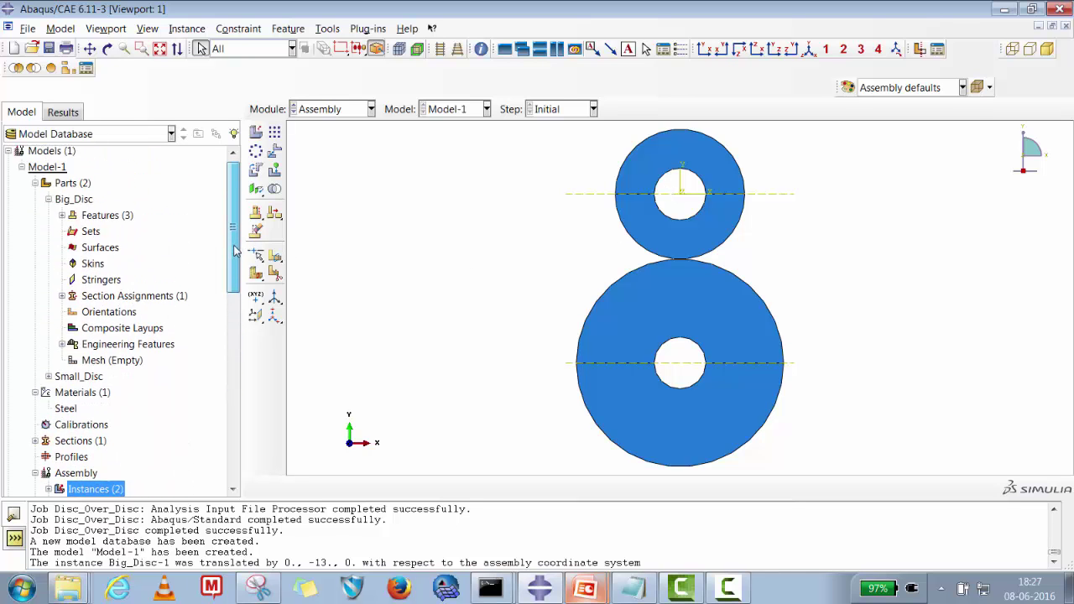
scroll(236, 250, up, 1)
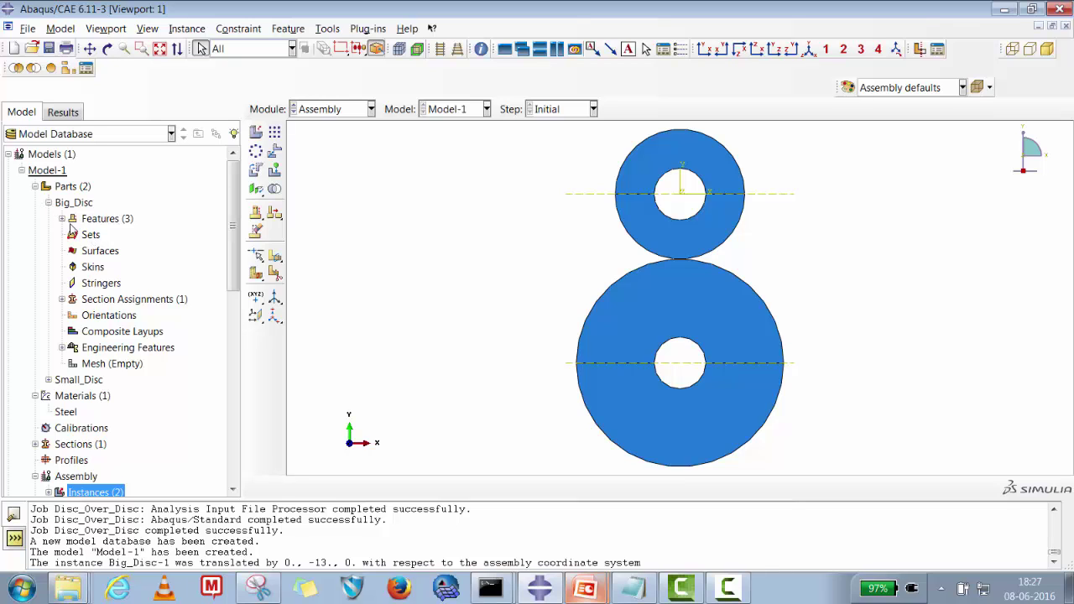
Create the Center_Kon set on Big_Disc from the hole's two arcs
right_click(89, 235)
click(102, 263)
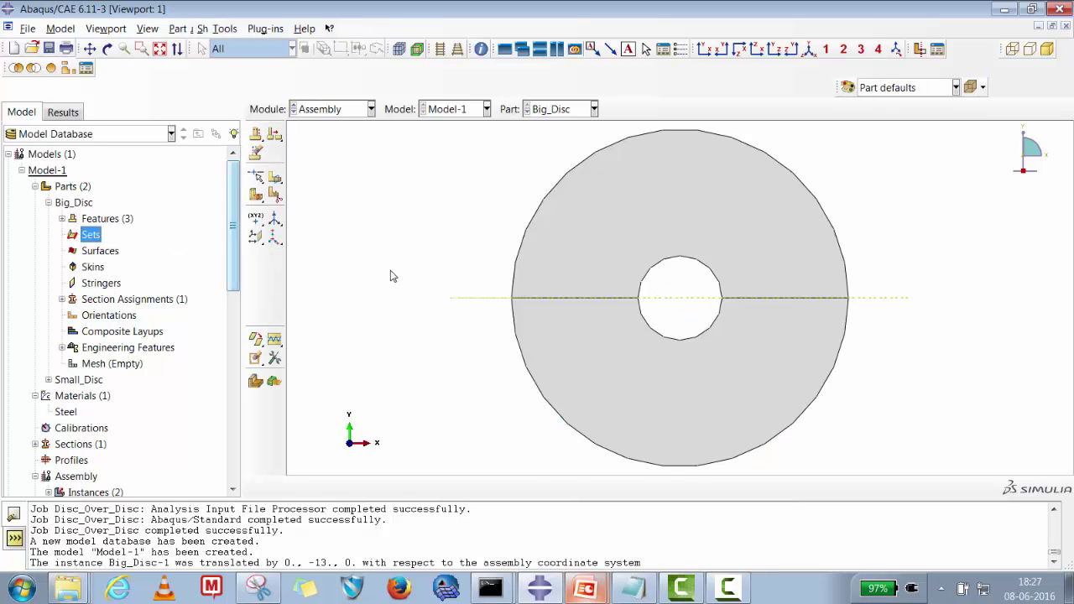
click(453, 290)
drag(453, 289, 348, 297)
text(Center_Kon)
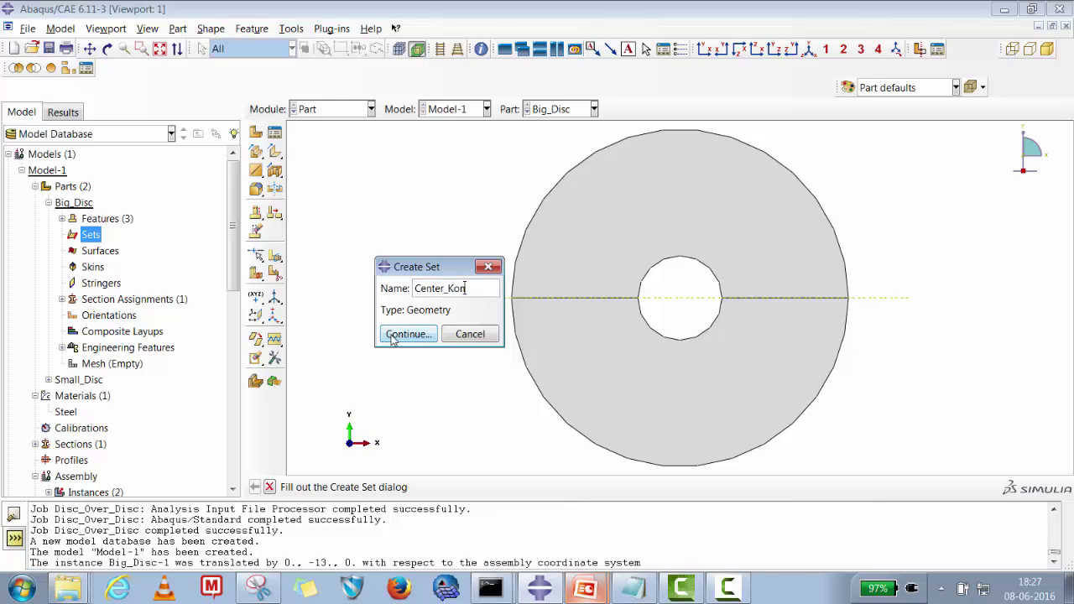
click(396, 335)
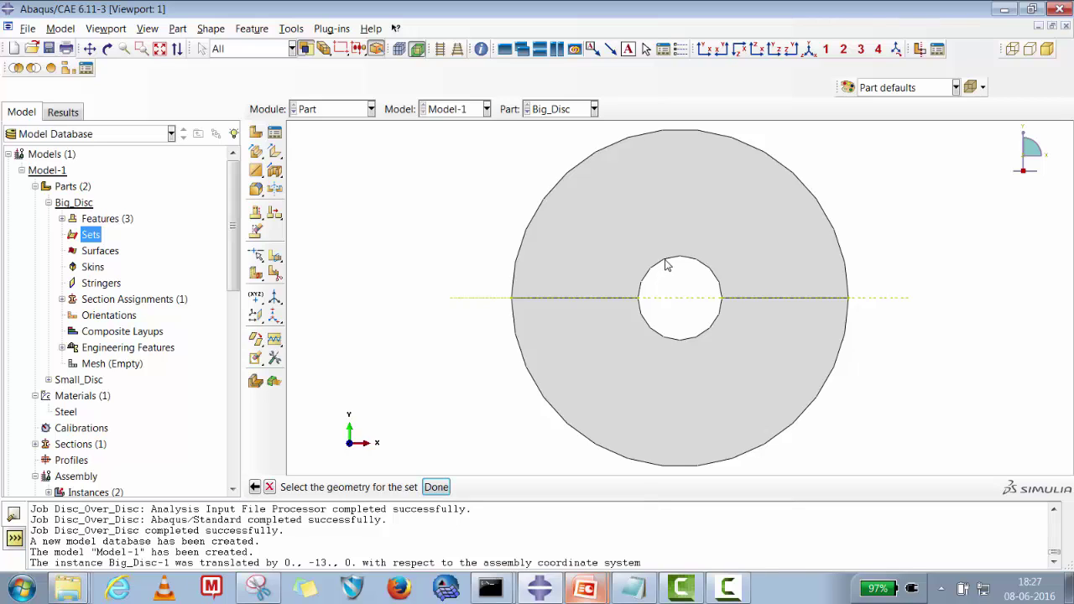
click(666, 266)
shift+click(648, 329)
shift+click(699, 336)
click(438, 488)
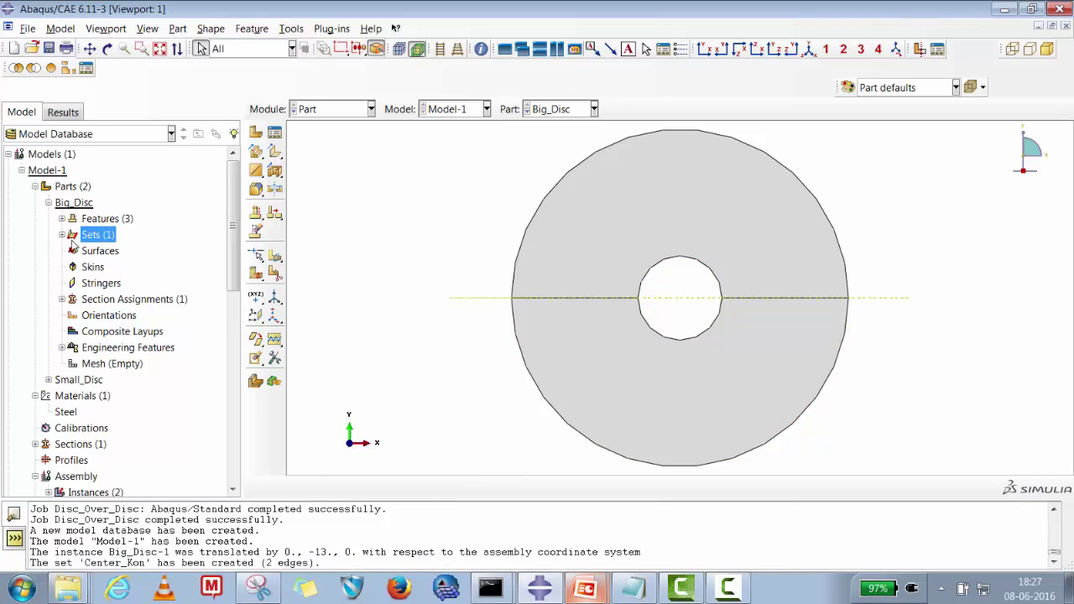
Create the Top_Surface set on Big_Disc from the upper outer arc
click(62, 235)
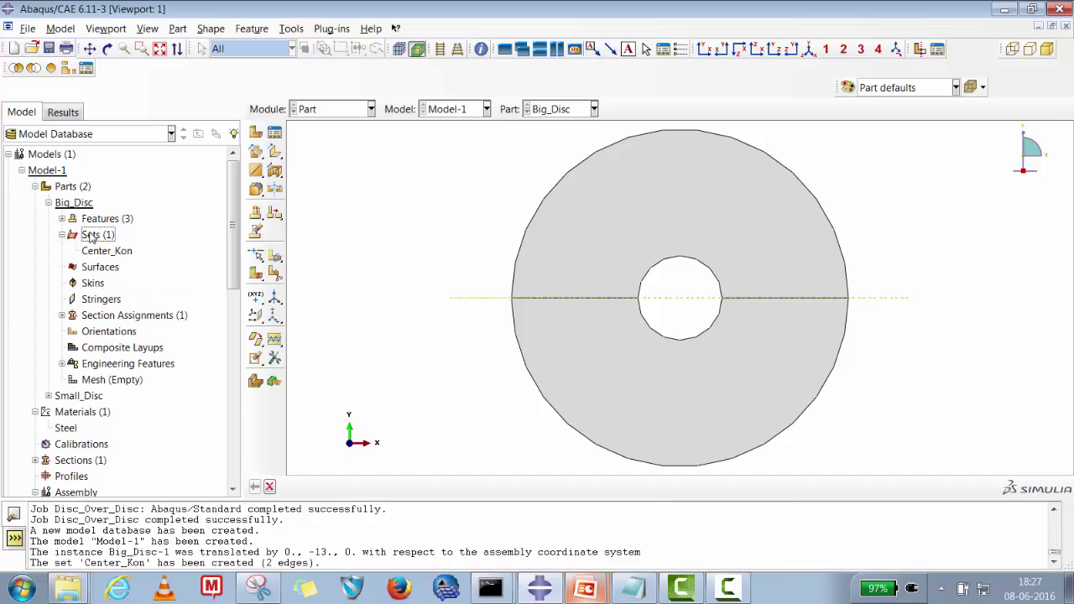
right_click(90, 236)
click(118, 261)
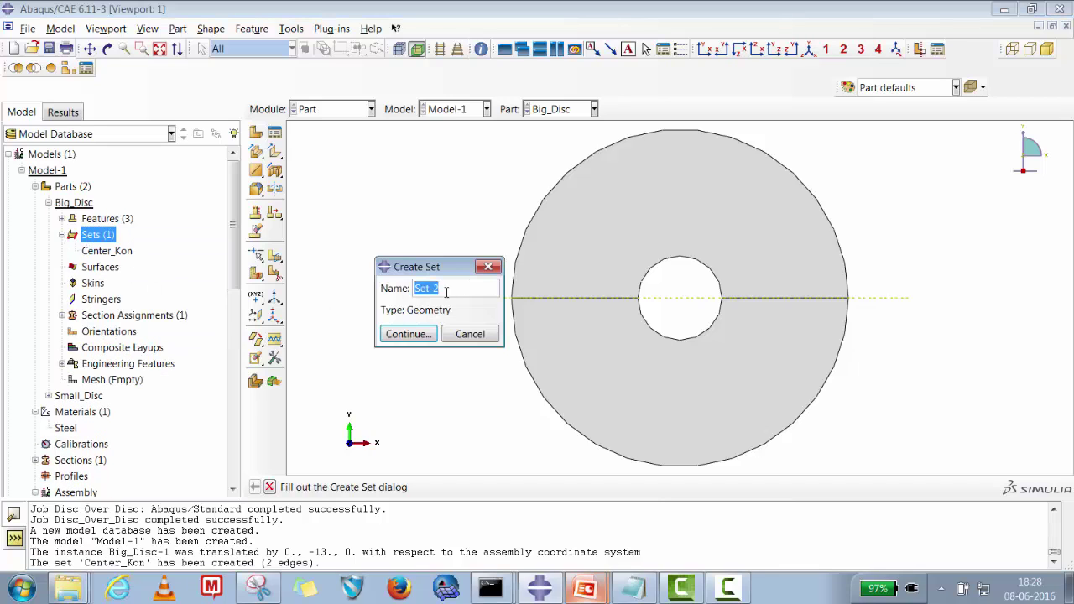
text(Top_Surface)
click(411, 336)
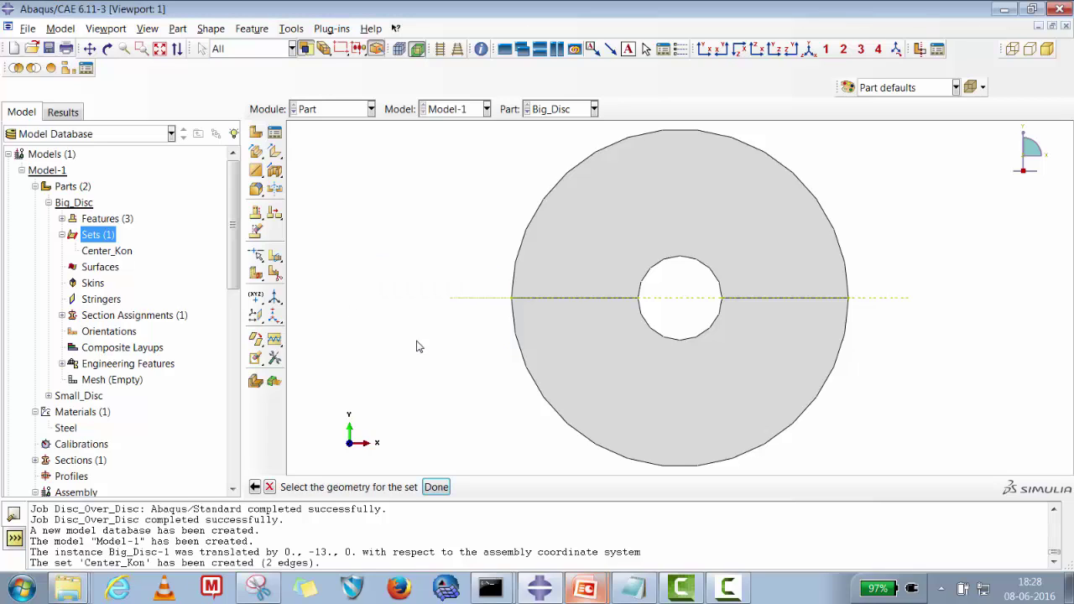
click(599, 150)
click(437, 487)
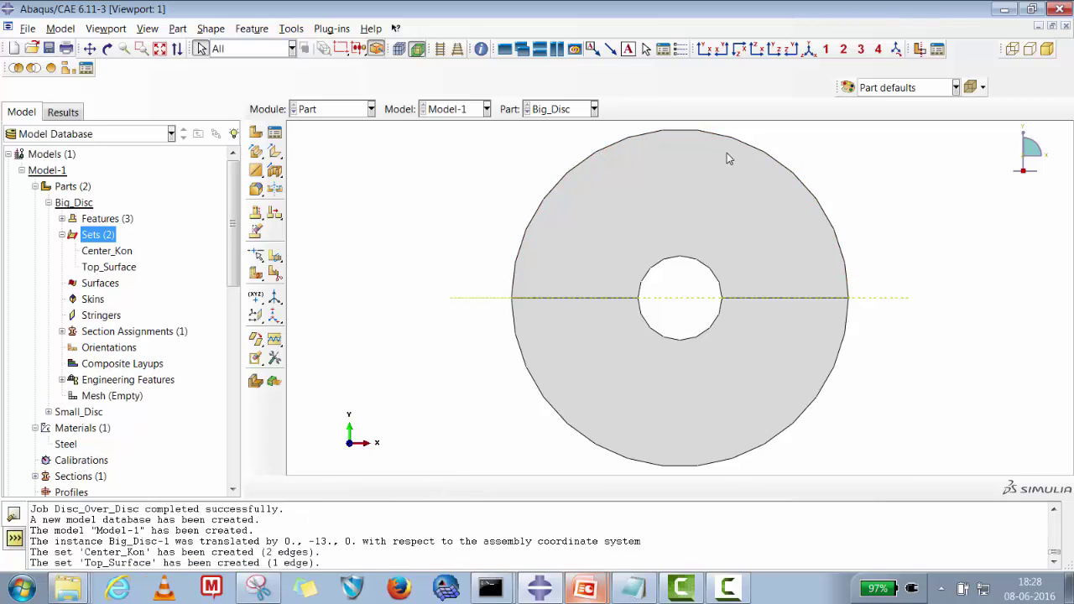
click(63, 236)
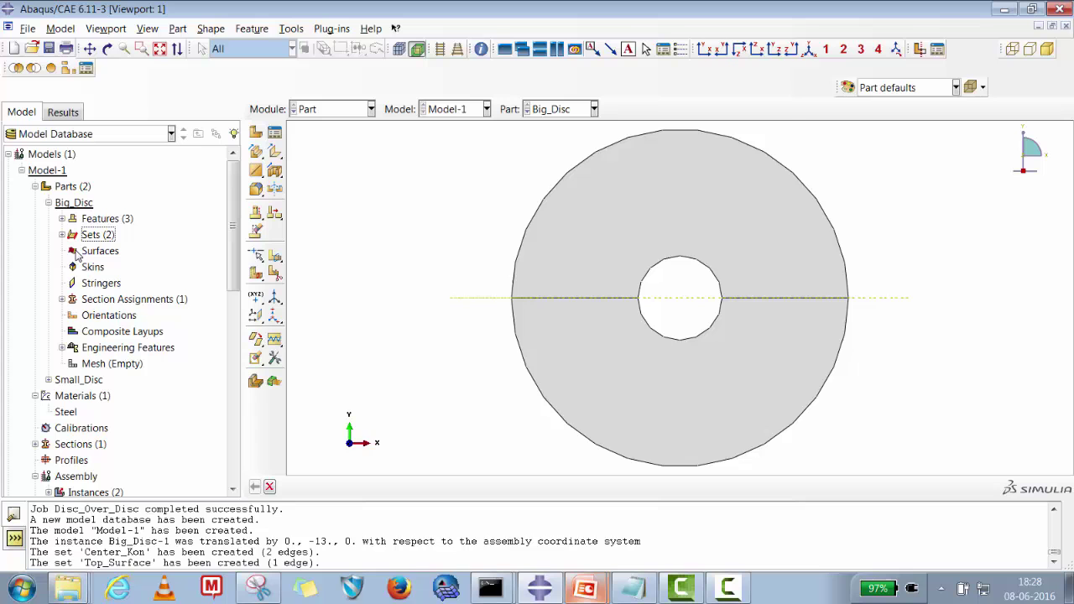
Create the Small_Kon set on Small_Disc from the upper and lower halves of the hole edge
click(49, 204)
click(49, 219)
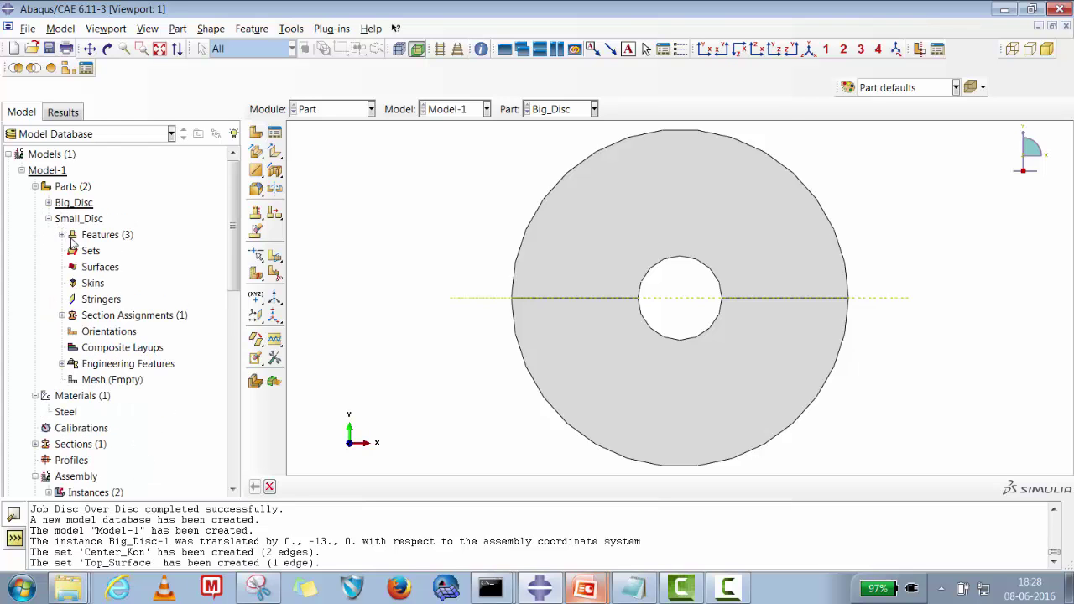
right_click(89, 253)
click(115, 273)
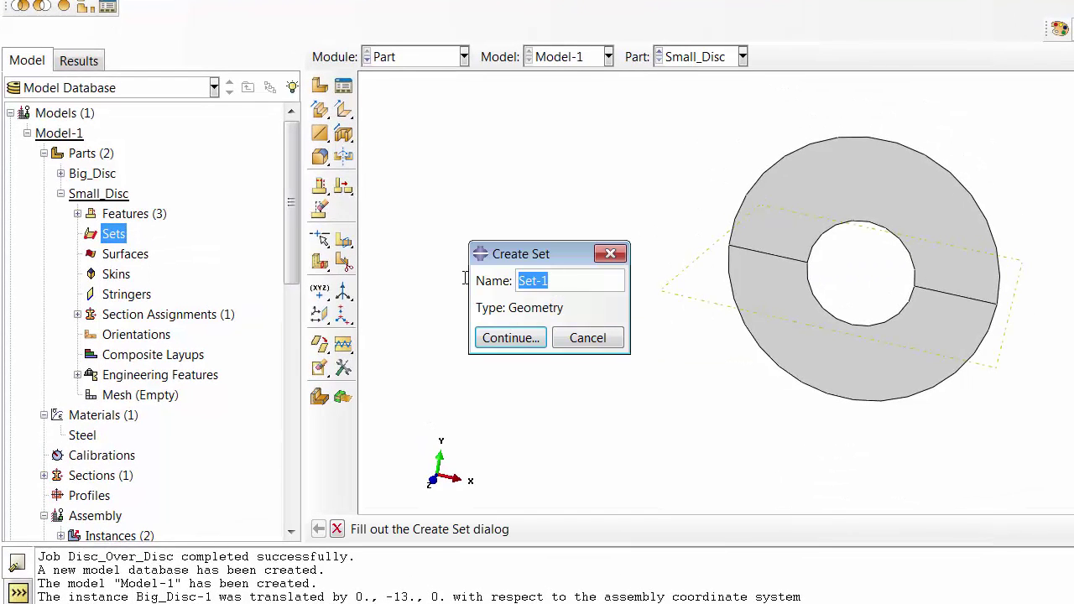
text(Small_Kon)
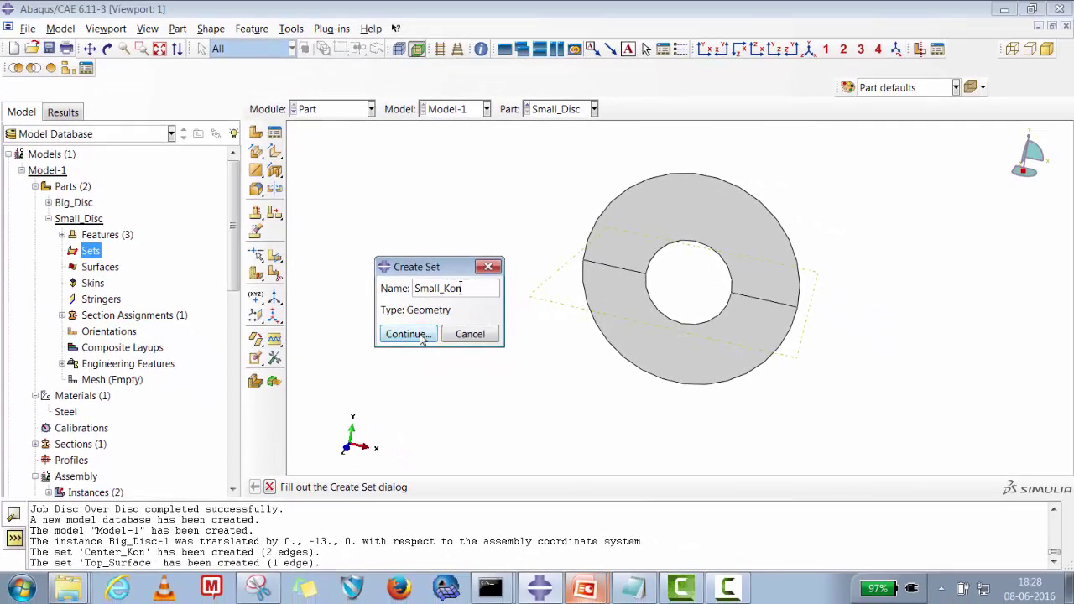
click(422, 336)
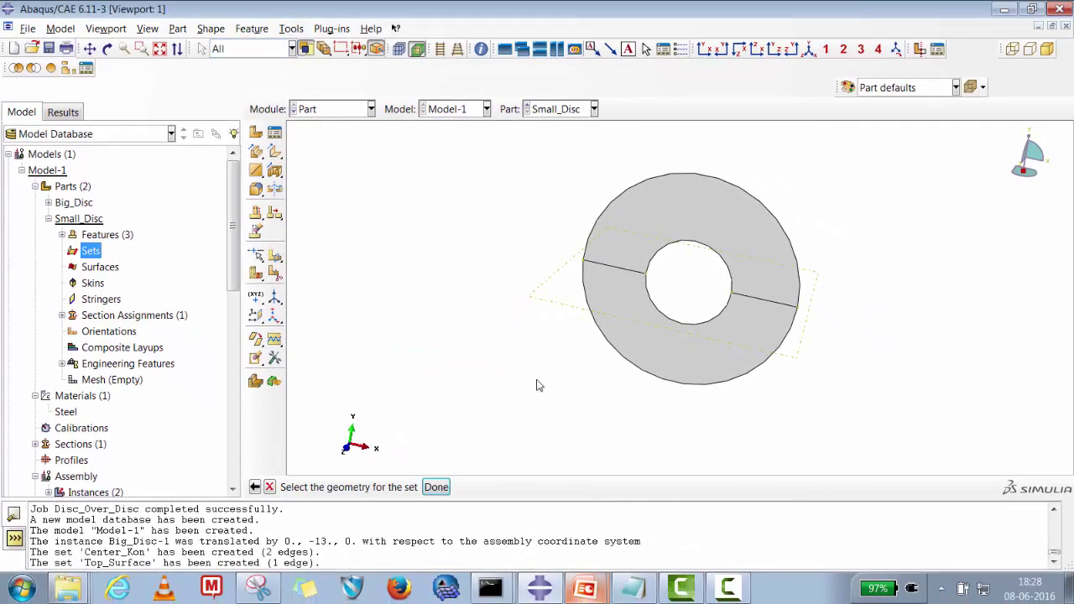
click(663, 316)
shift+click(667, 253)
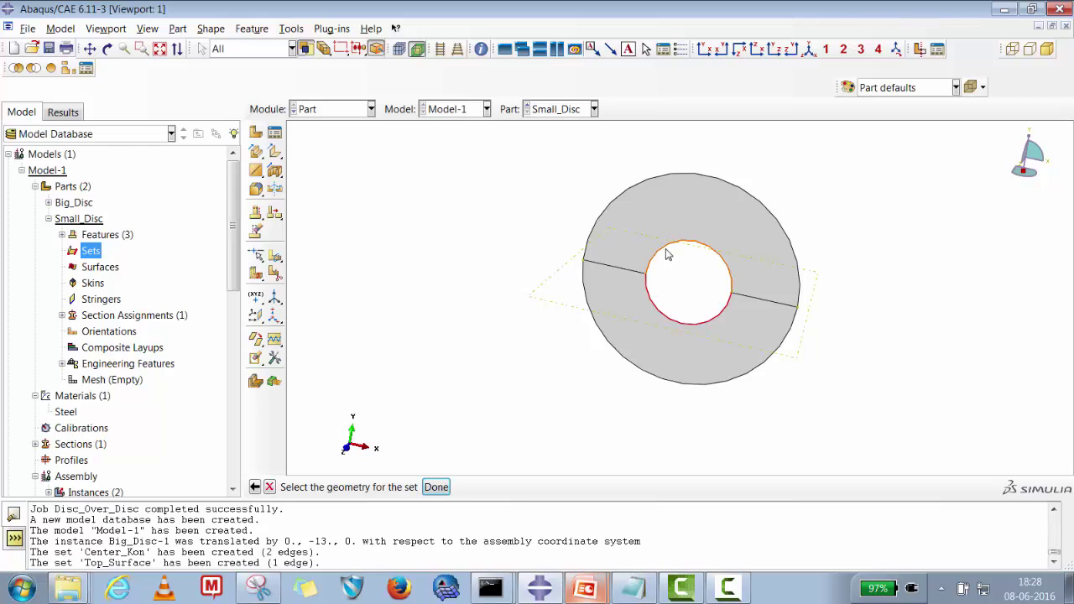
click(436, 488)
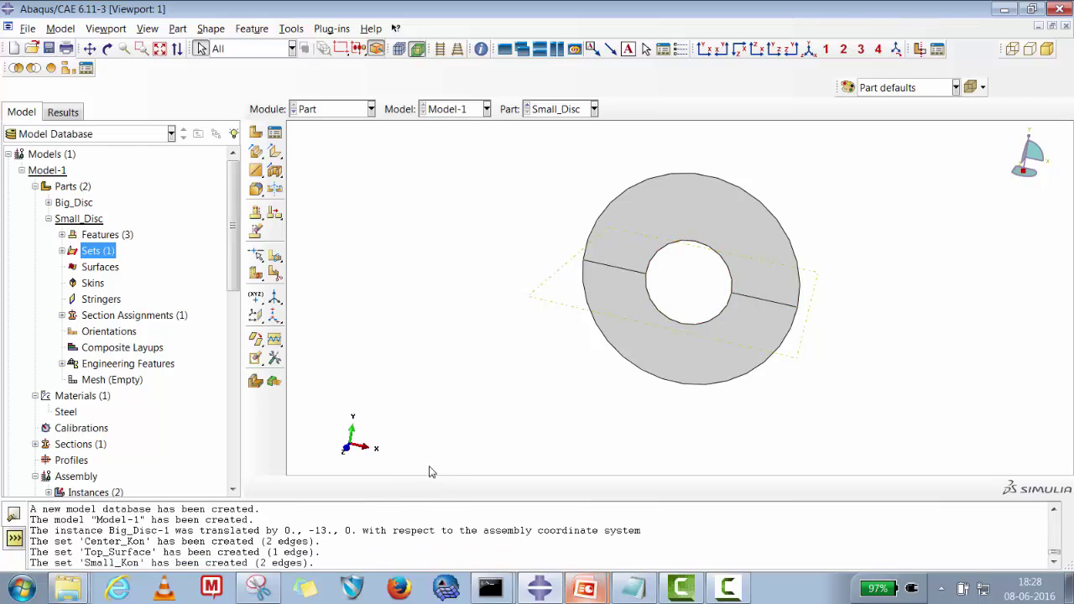
Create the Master set on Small_Disc from the lower outer arc
click(63, 251)
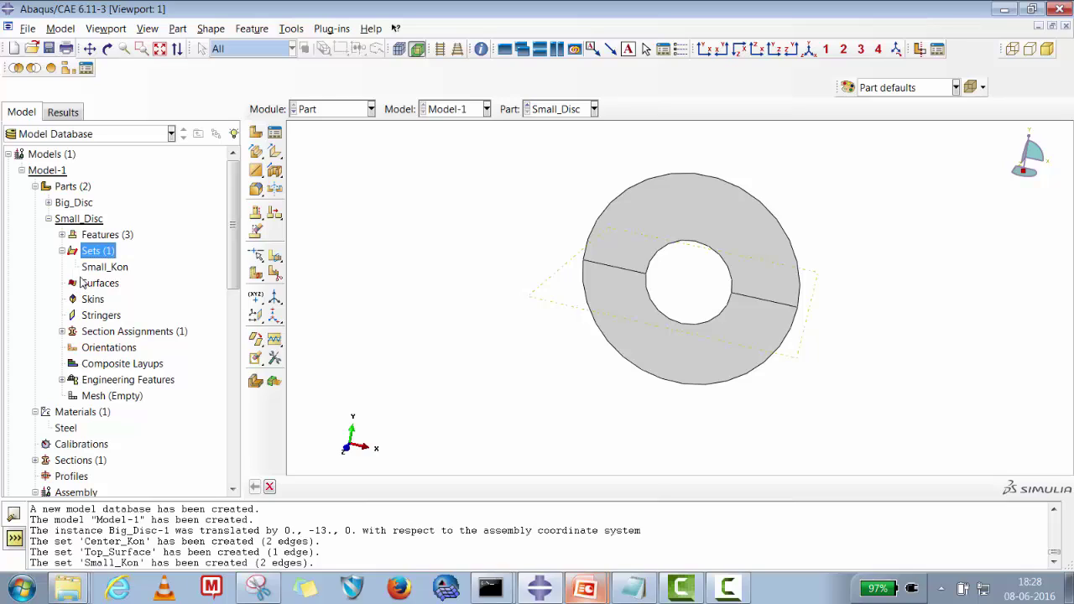
right_click(94, 255)
click(115, 284)
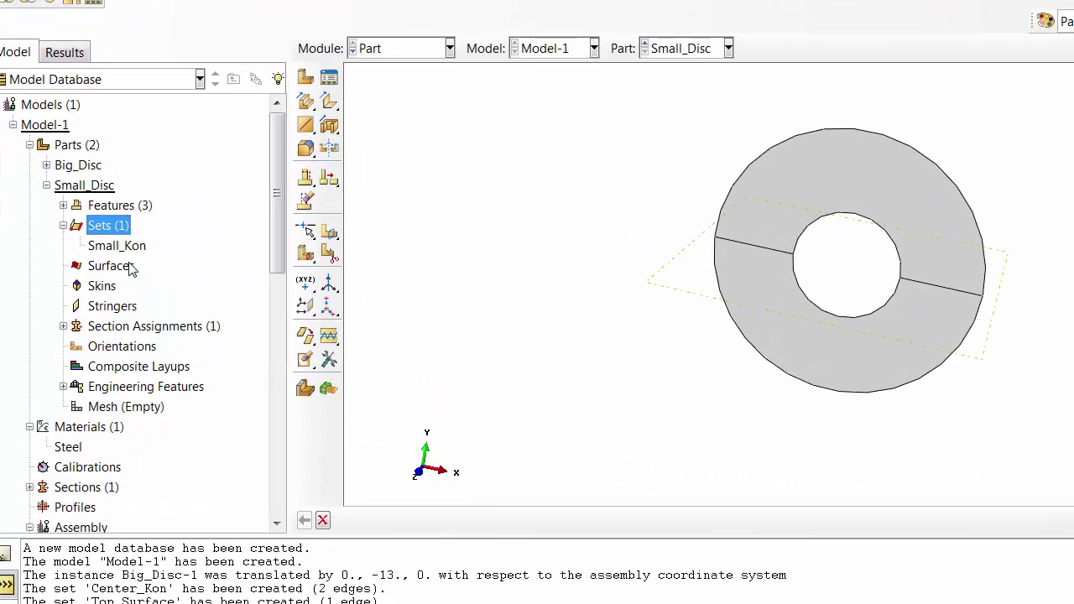
text(M)
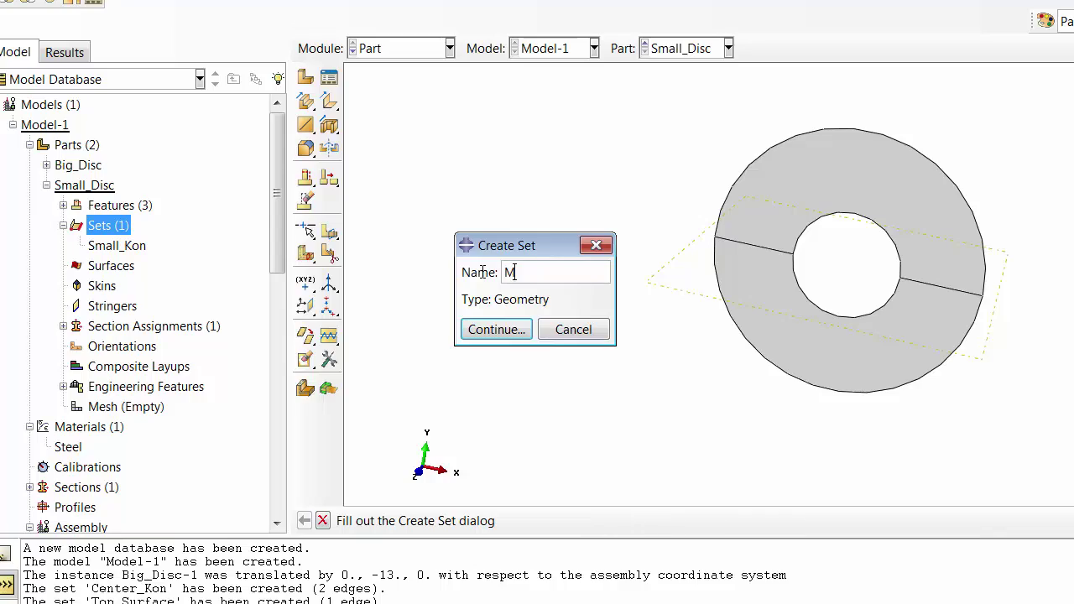
text(aster)
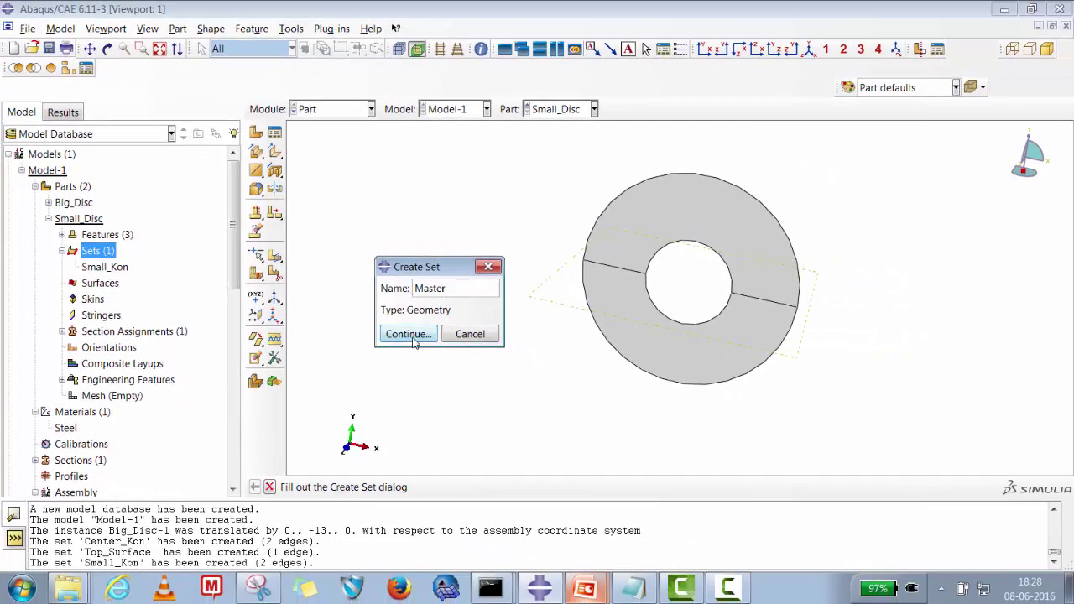
click(410, 334)
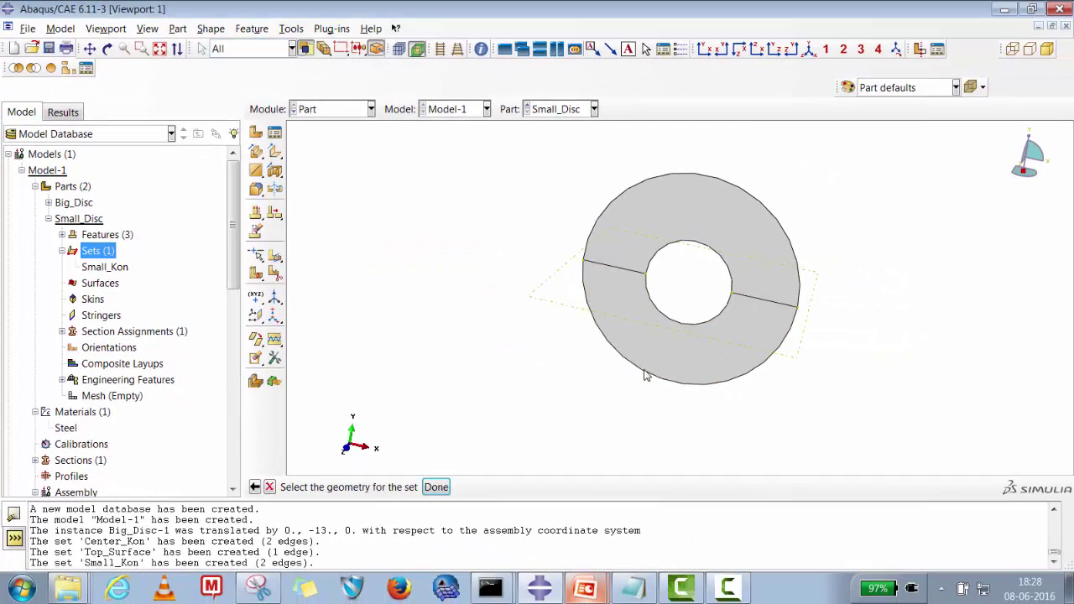
click(646, 375)
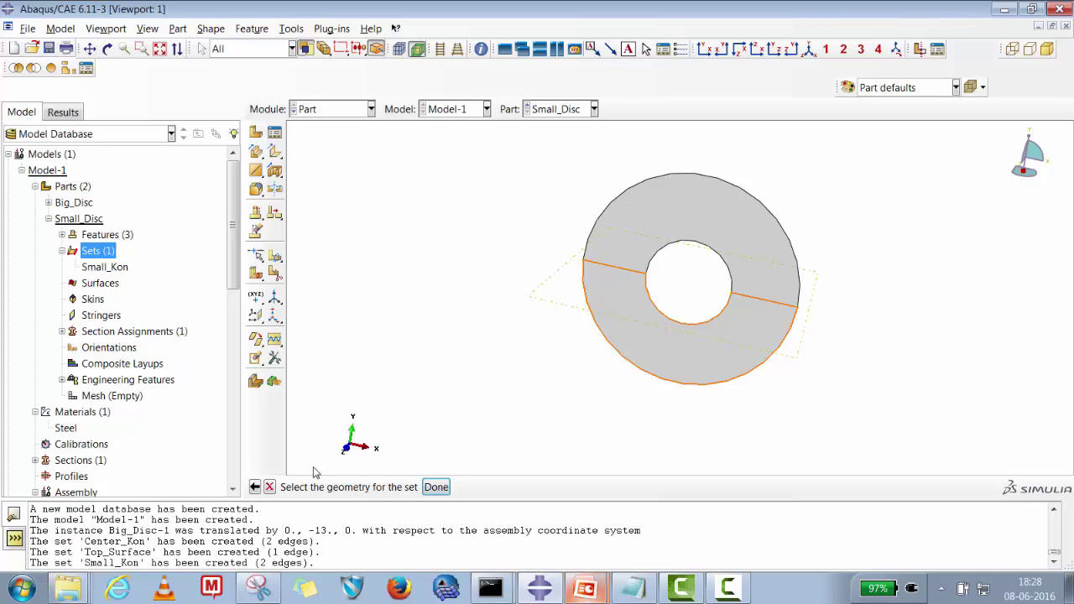
click(847, 381)
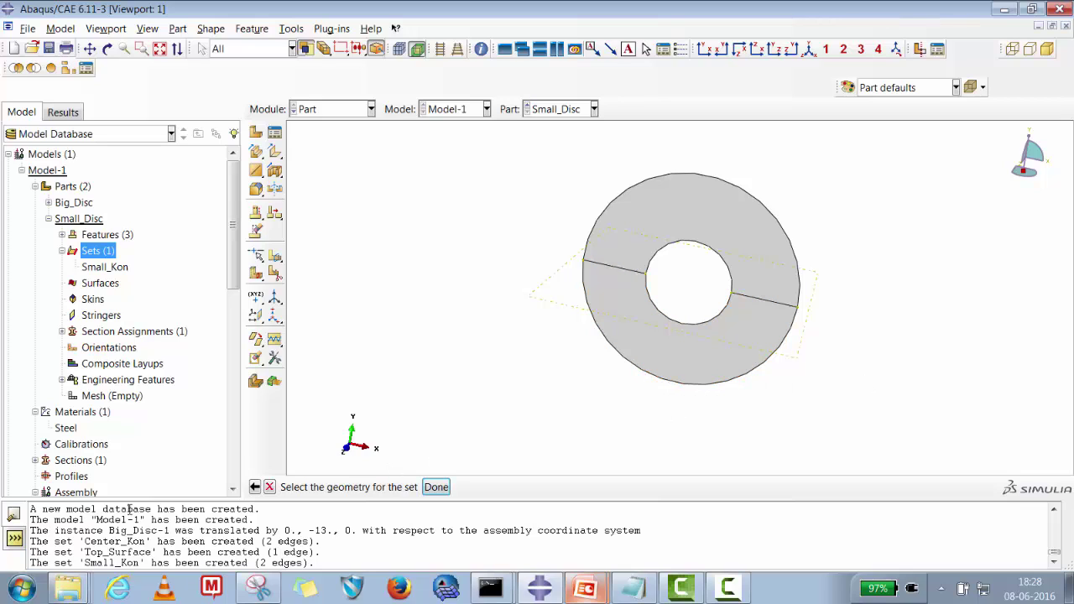
click(622, 361)
click(437, 488)
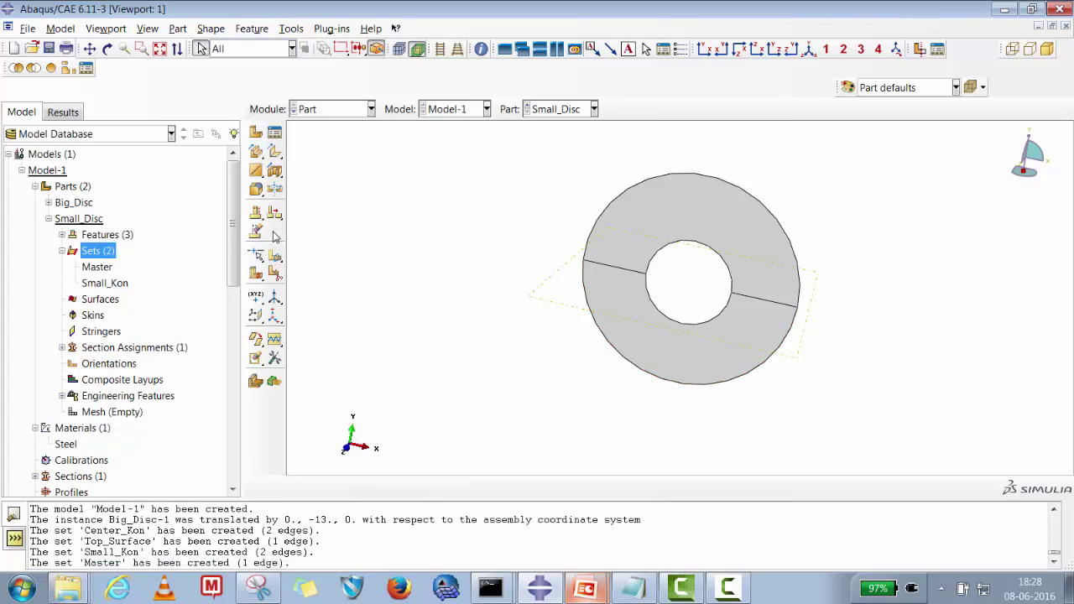
drag(233, 246, 224, 352)
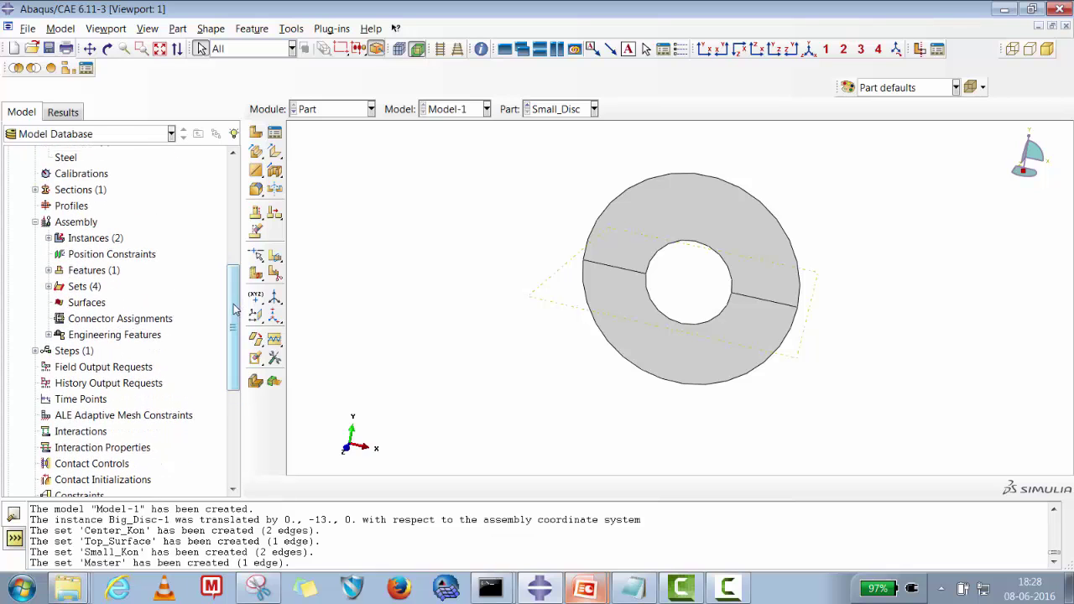
Create a Contact-type interaction property named Fric
scroll(109, 369, down, 2)
click(107, 388)
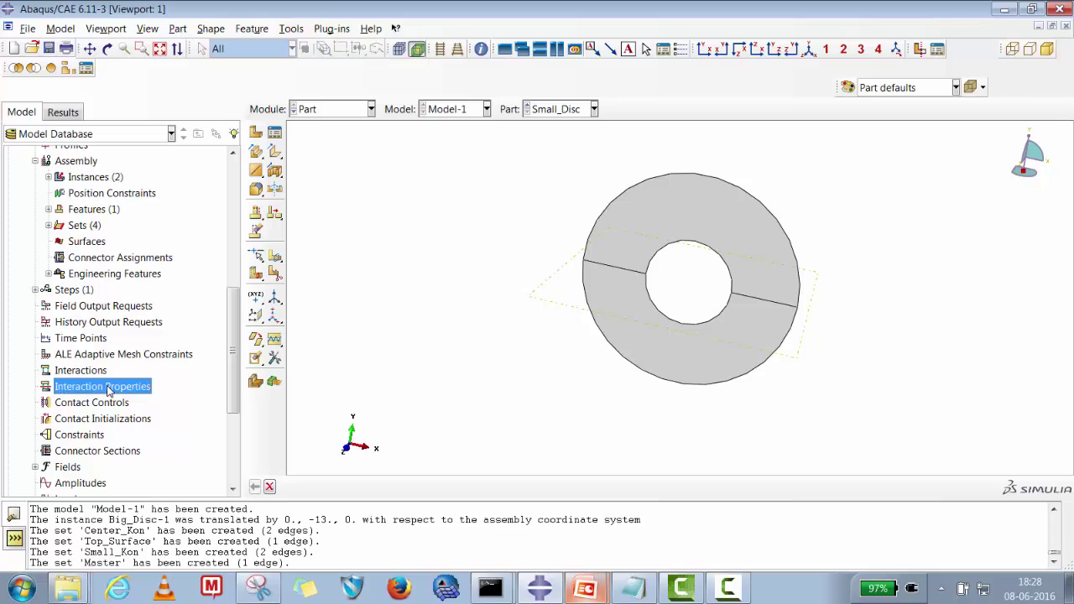
right_click(107, 388)
click(134, 412)
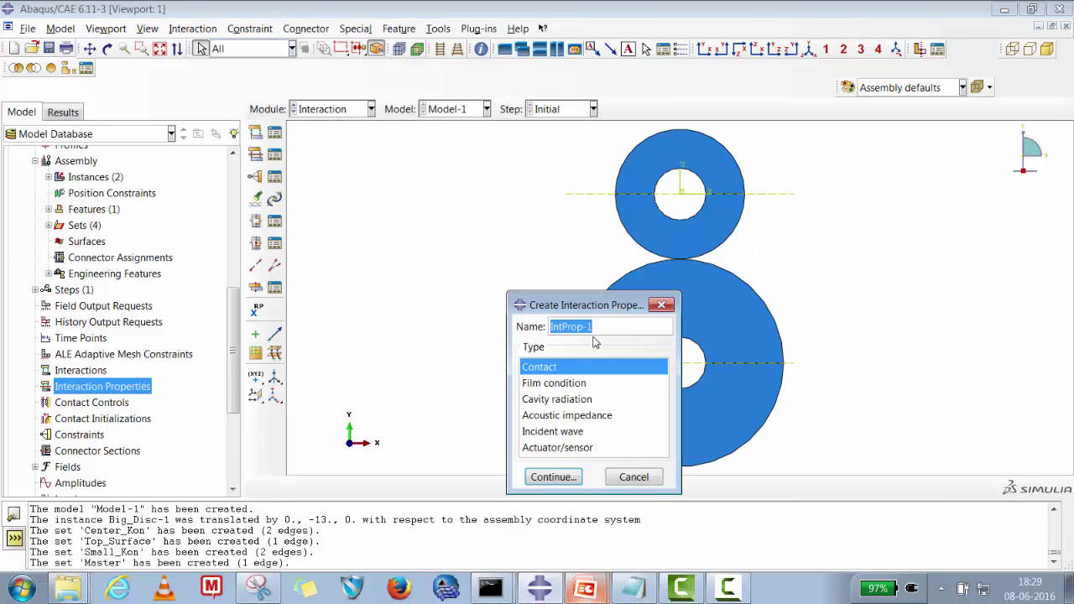
text(Fric)
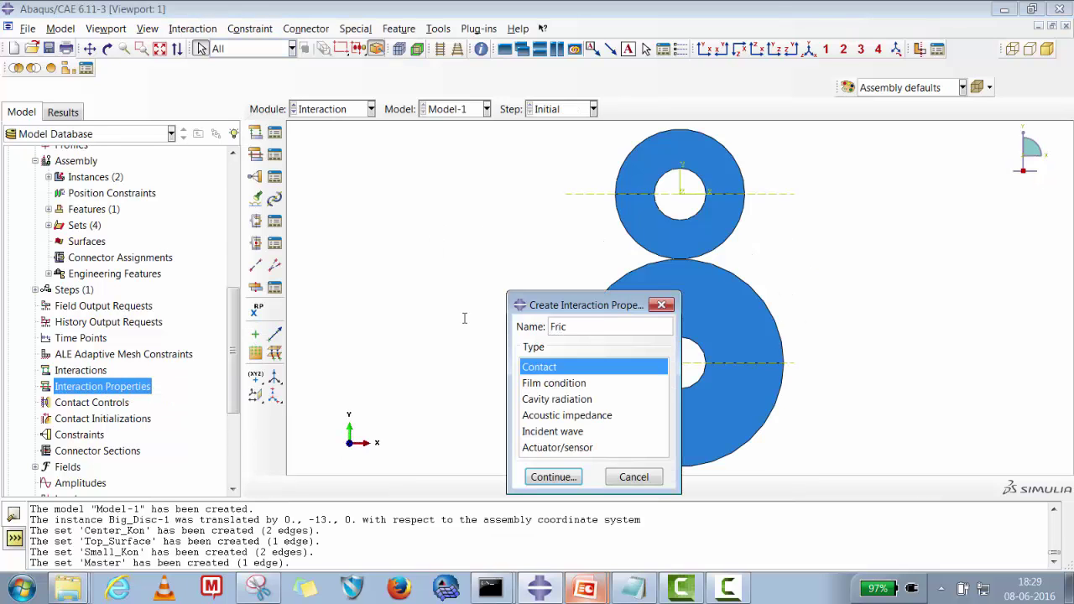
click(567, 477)
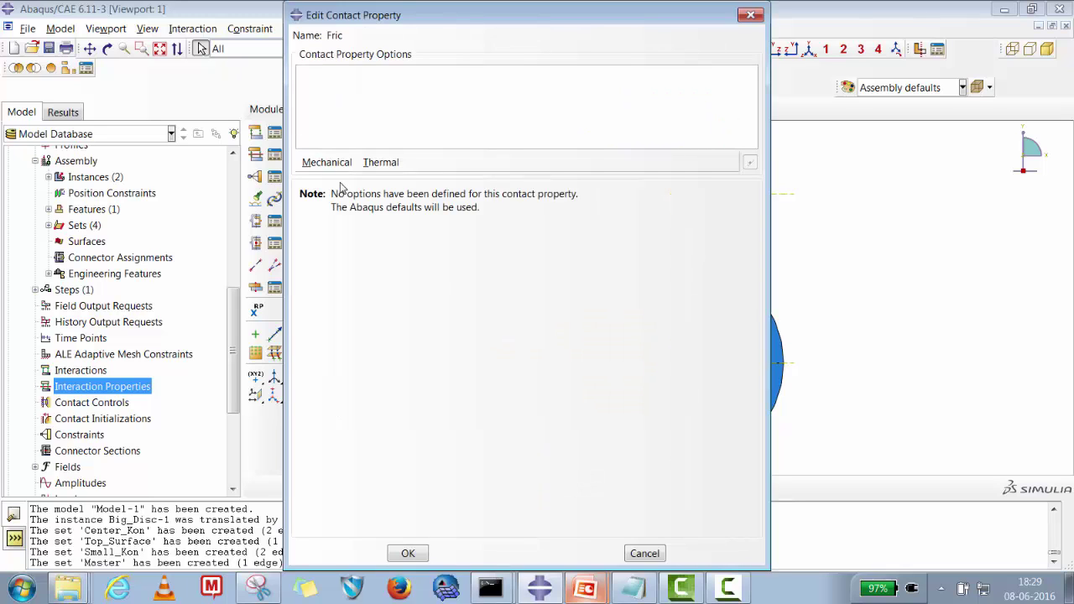
Give Fric Penalty tangential behaviour with friction coefficient 0.2 and save it
click(328, 162)
click(346, 178)
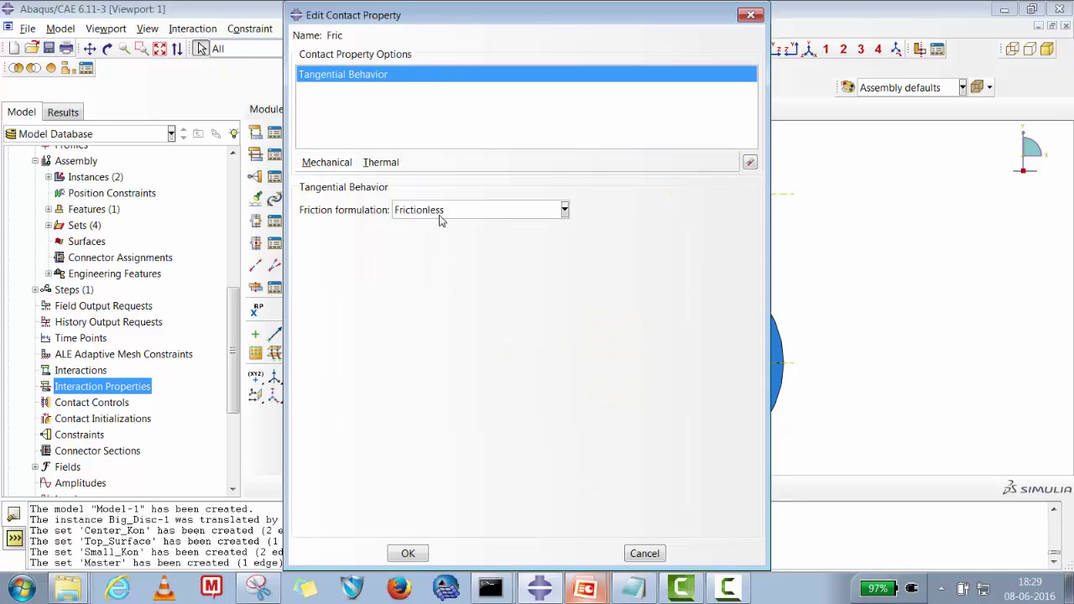
click(441, 220)
click(407, 242)
click(339, 379)
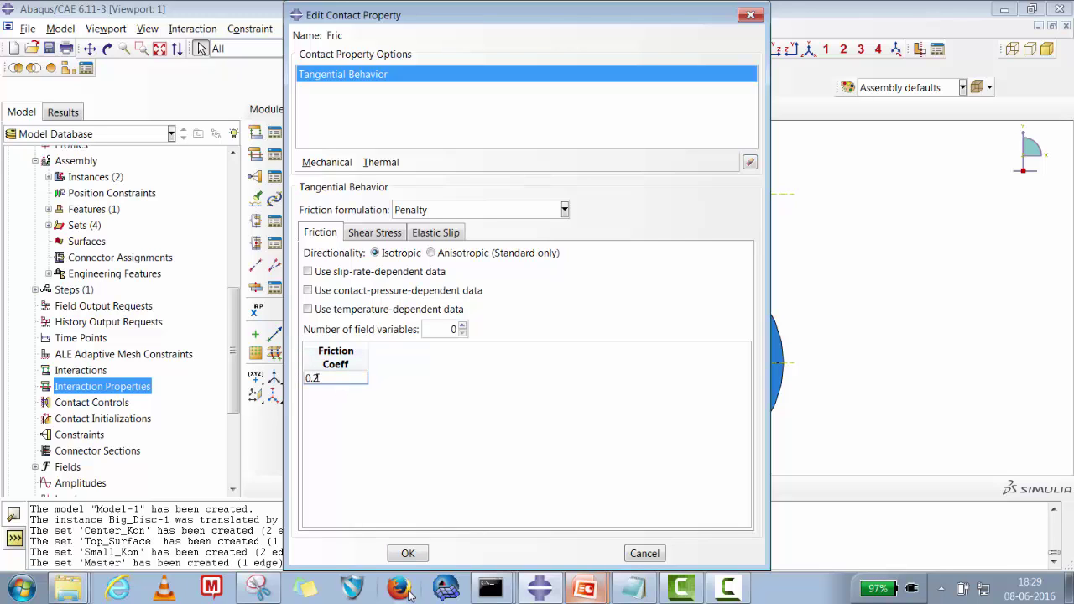
click(408, 553)
click(80, 370)
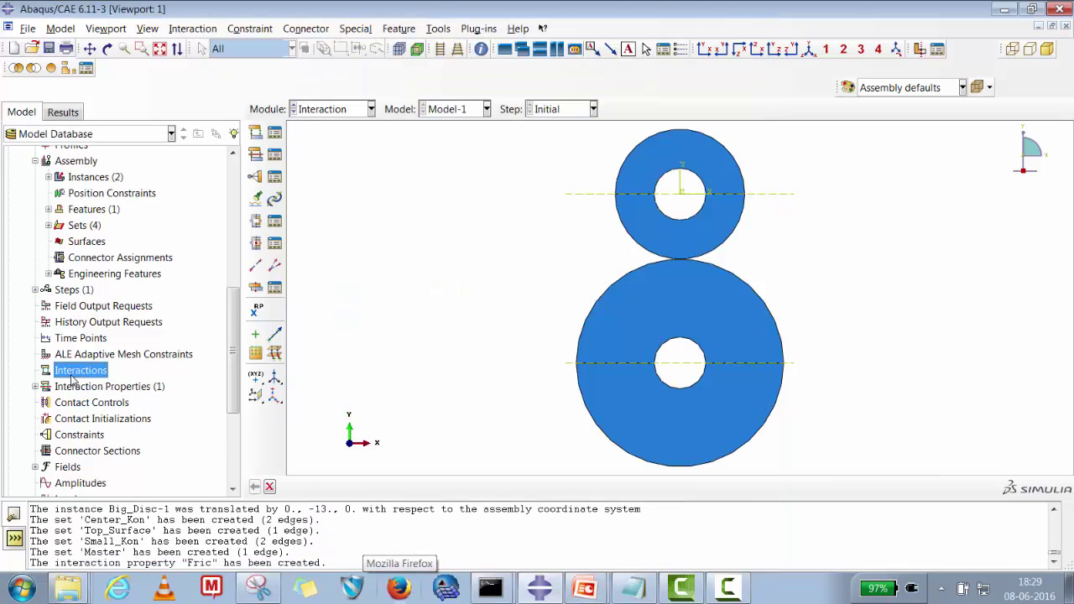
right_click(80, 373)
click(109, 438)
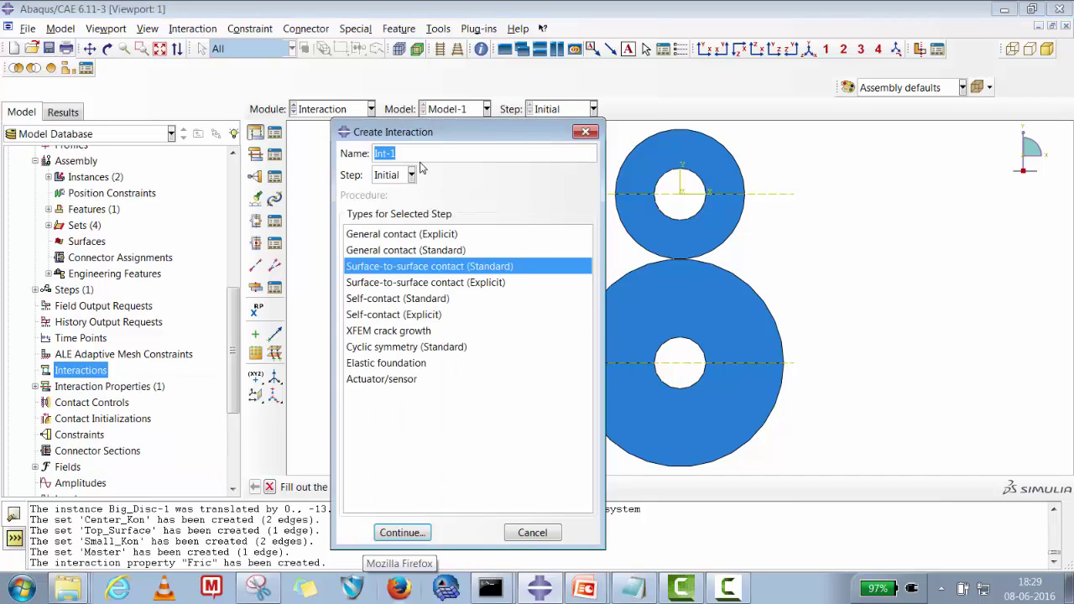
text(Contact)
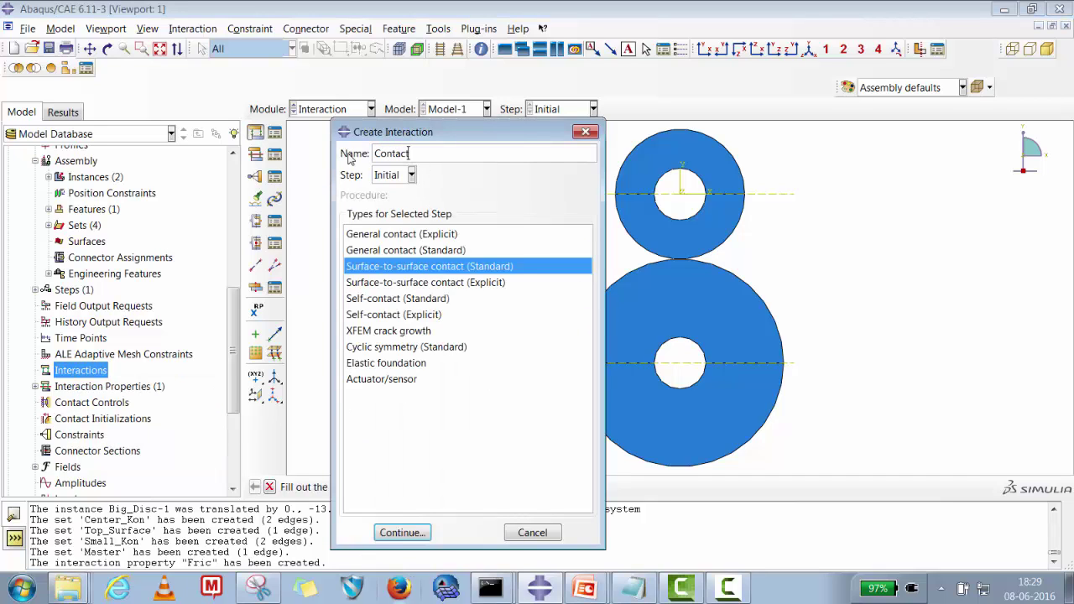
click(399, 534)
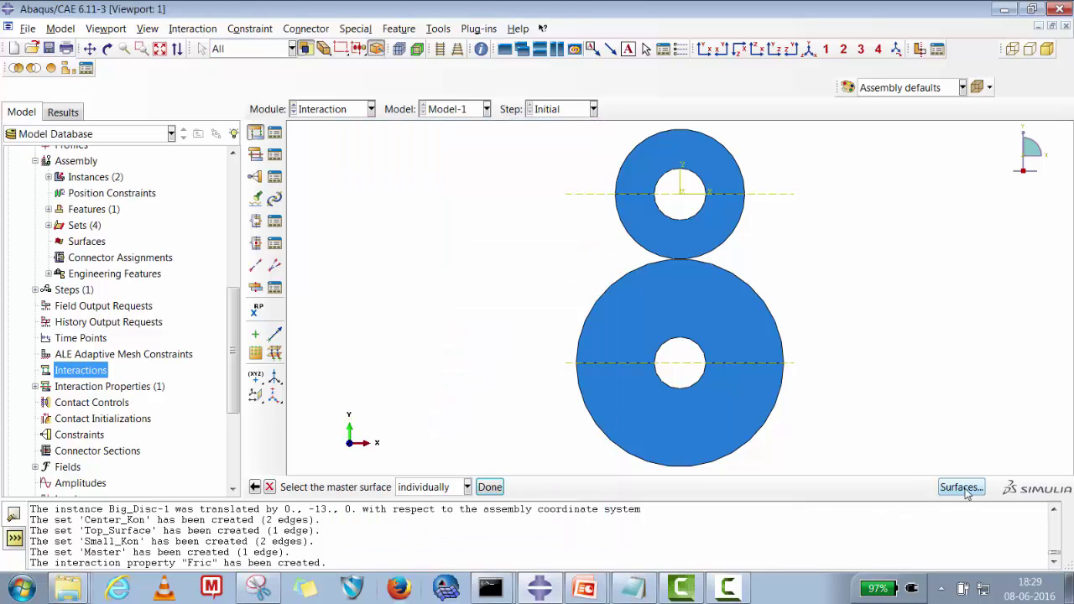
click(962, 488)
click(375, 329)
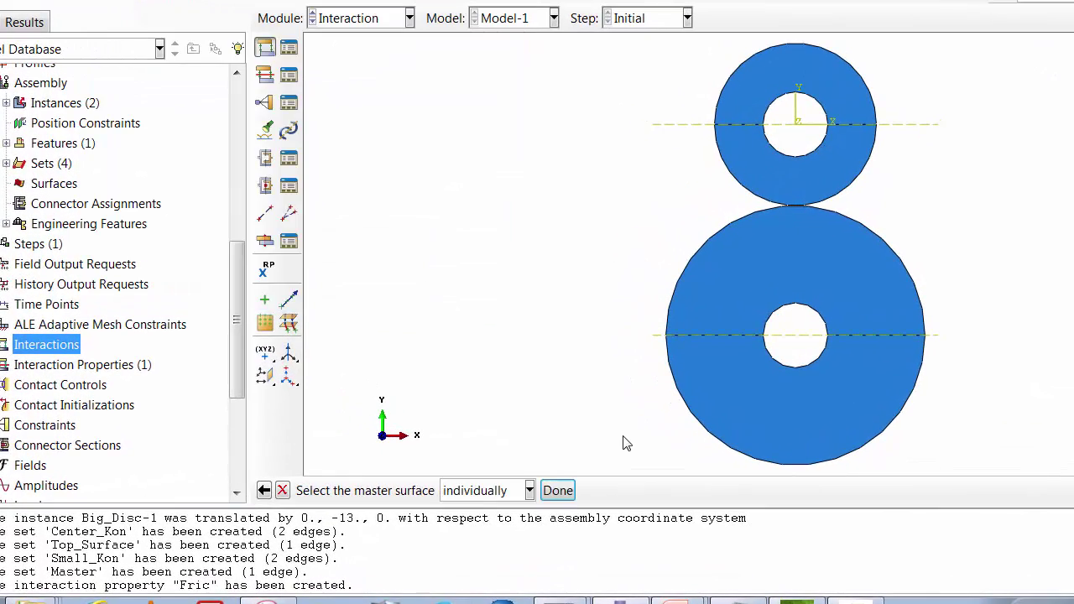
click(744, 196)
click(558, 491)
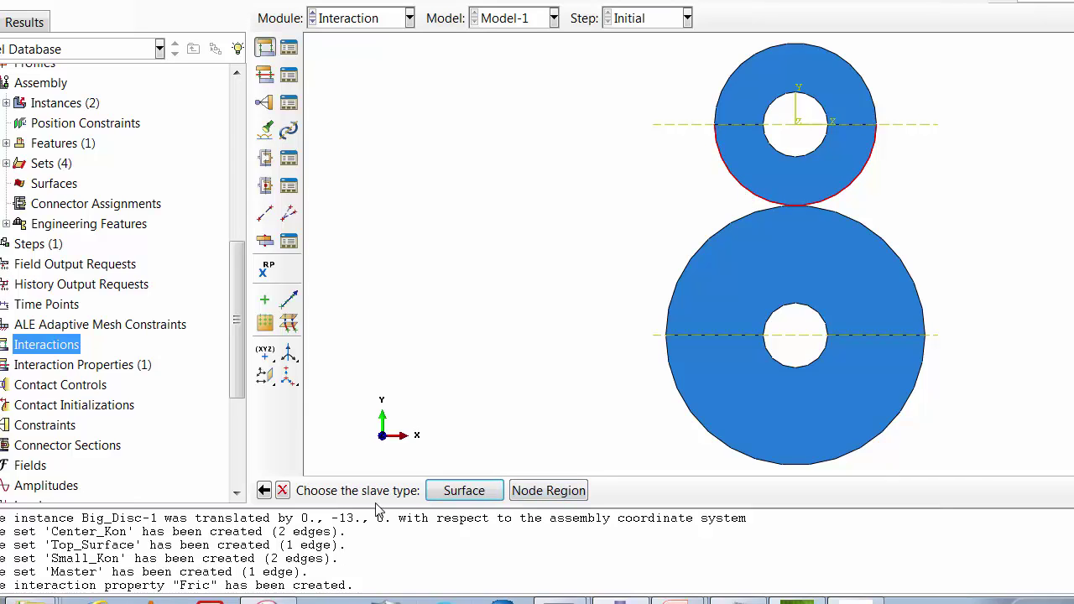
click(546, 494)
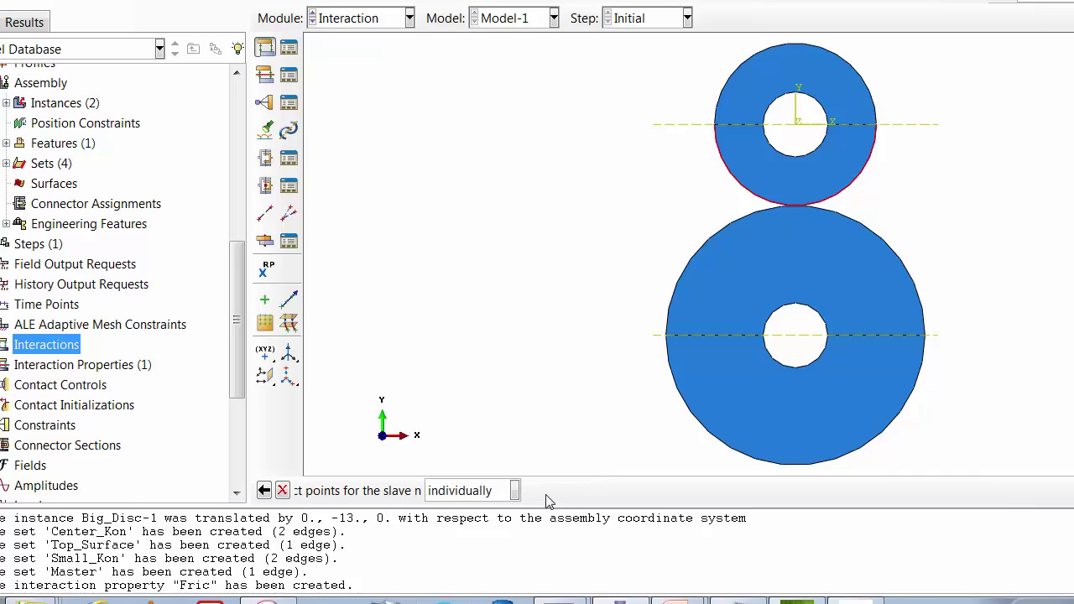
click(283, 490)
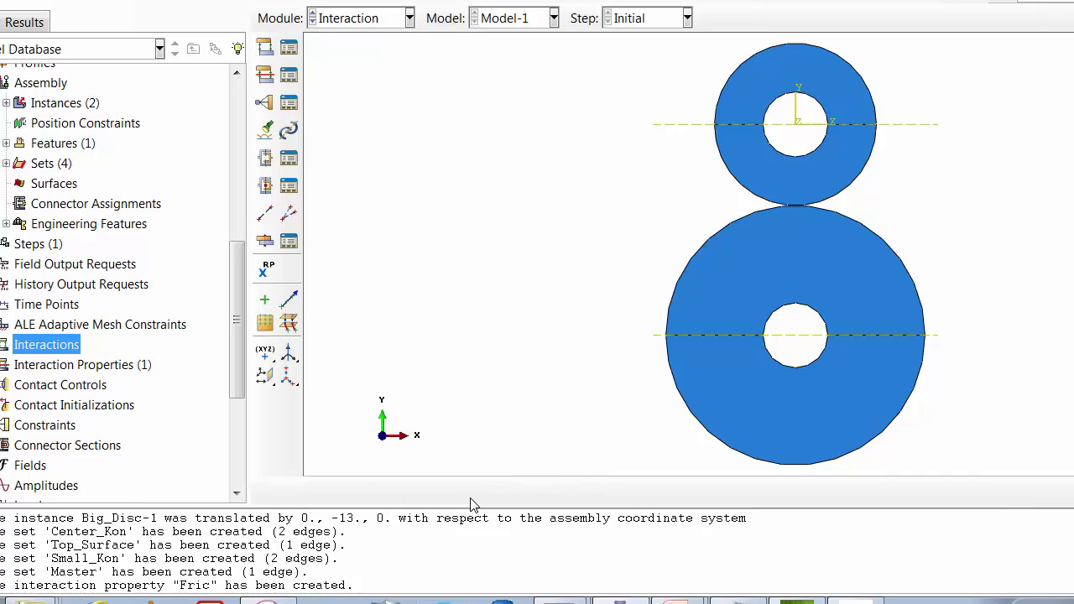
Create surface-to-surface interaction Contact: top disc edge as master, bottom disc edge as slave, using Fric
right_click(55, 355)
click(101, 436)
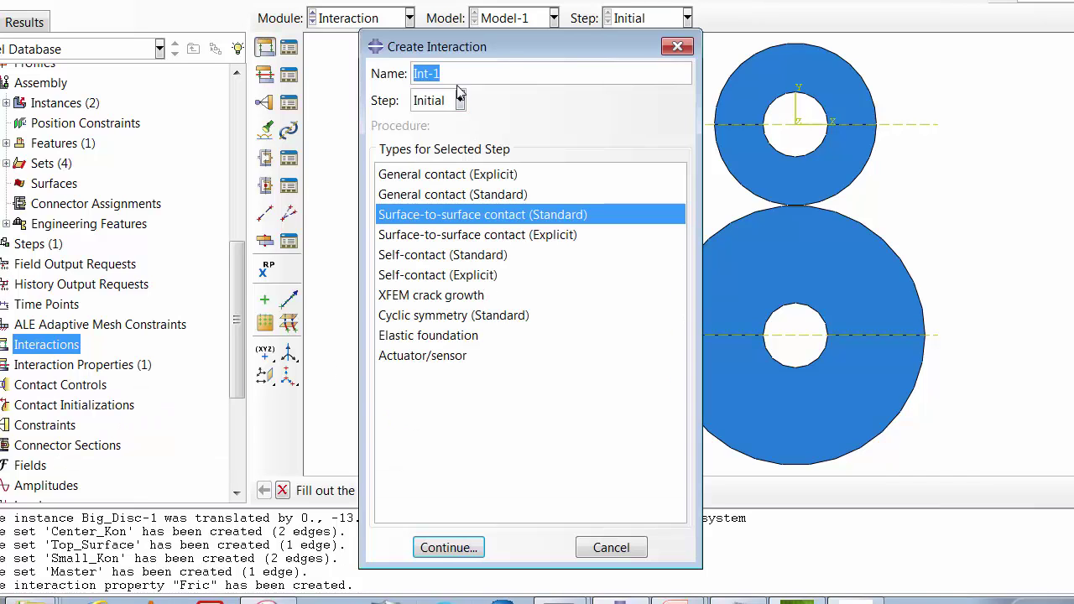
text(Conta)
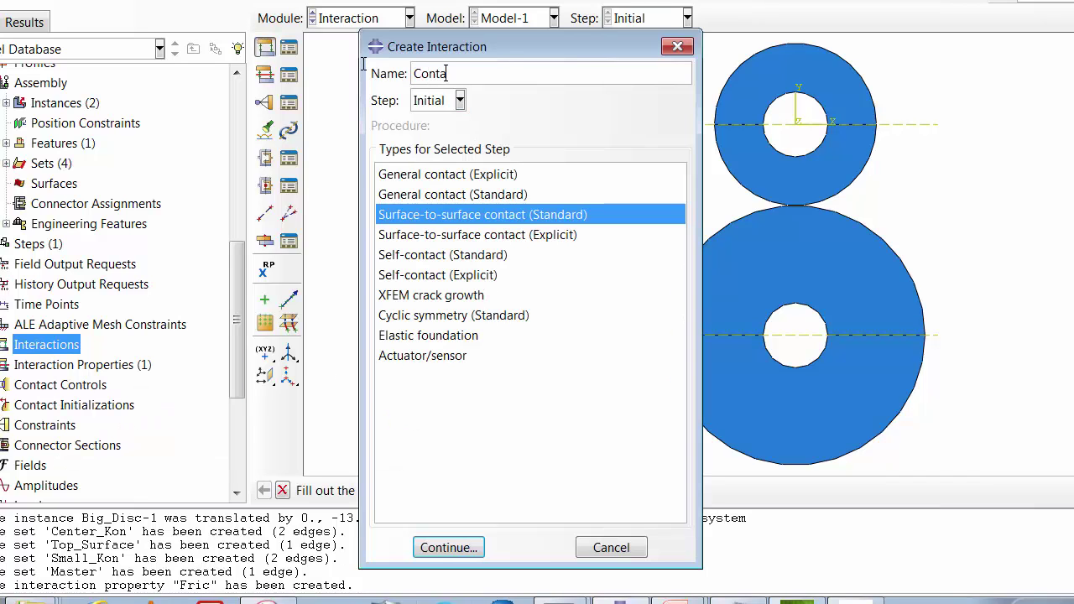
text(ct)
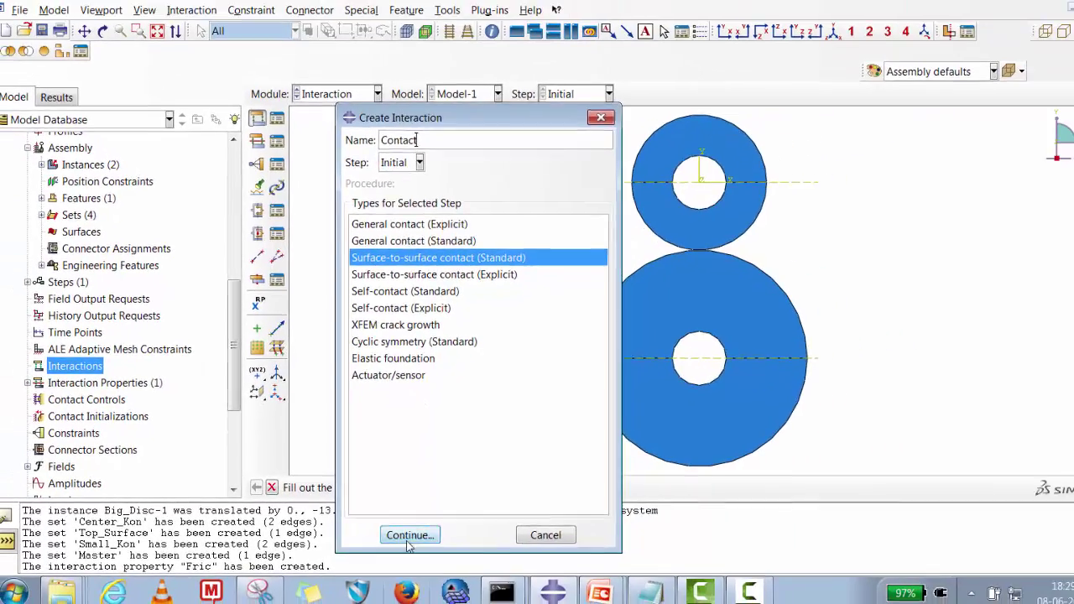
click(448, 547)
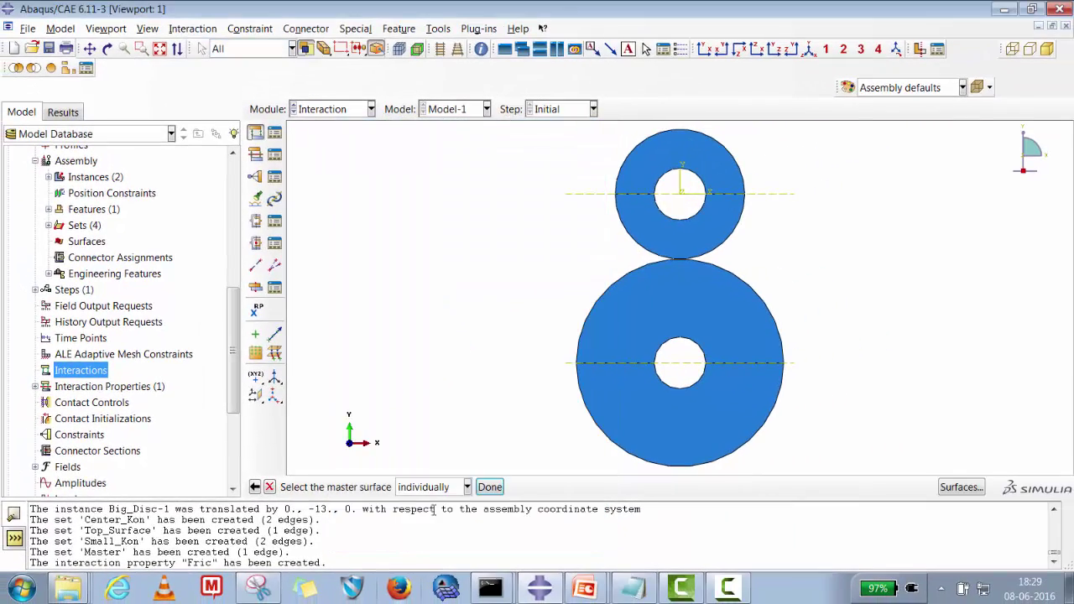
click(642, 245)
click(490, 487)
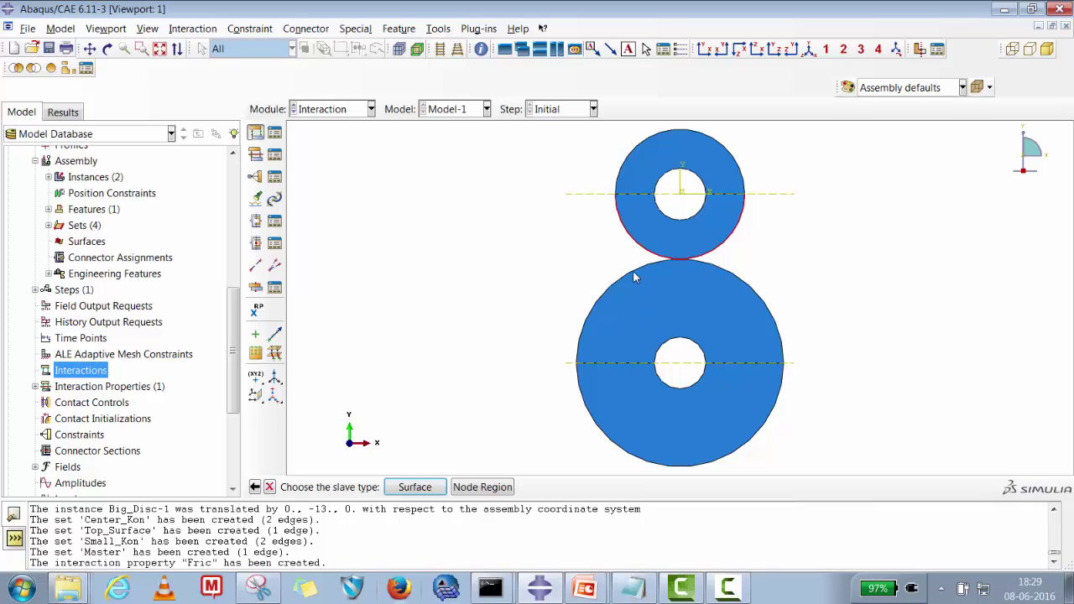
click(415, 487)
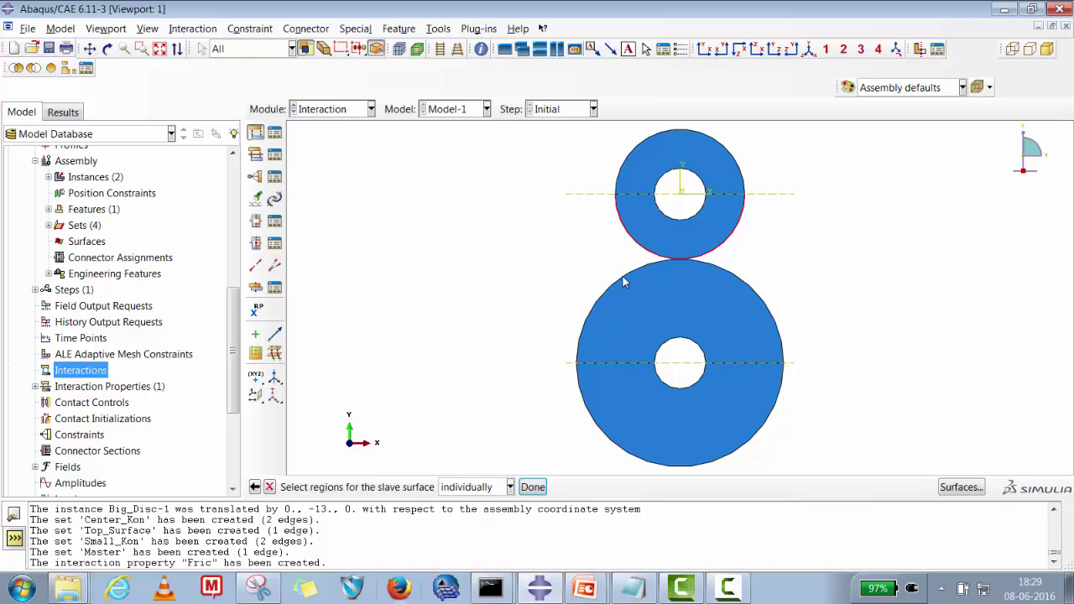
click(527, 489)
drag(504, 128, 527, 40)
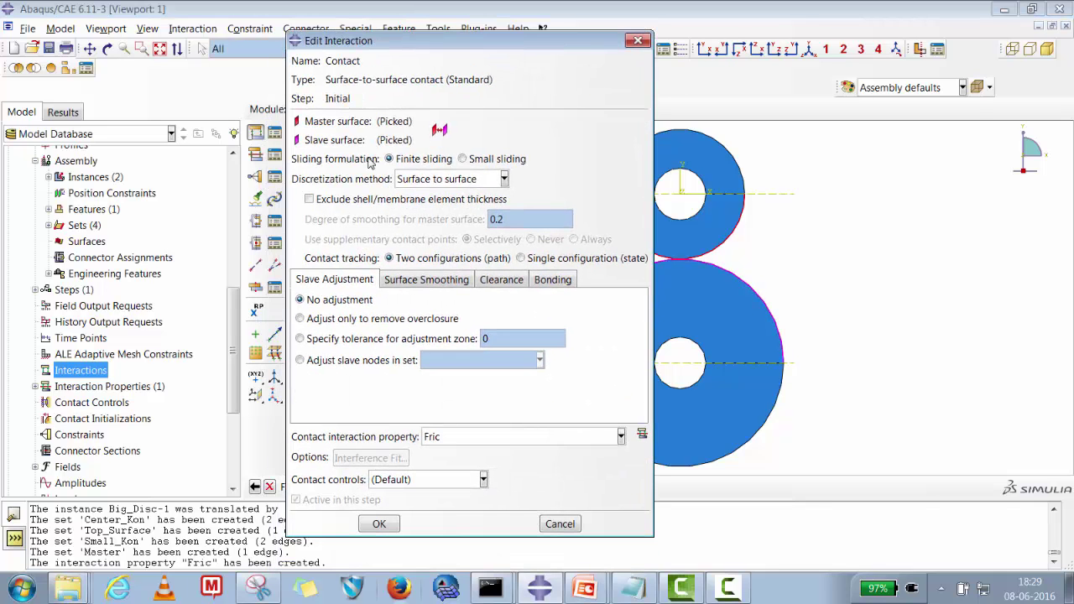
click(378, 524)
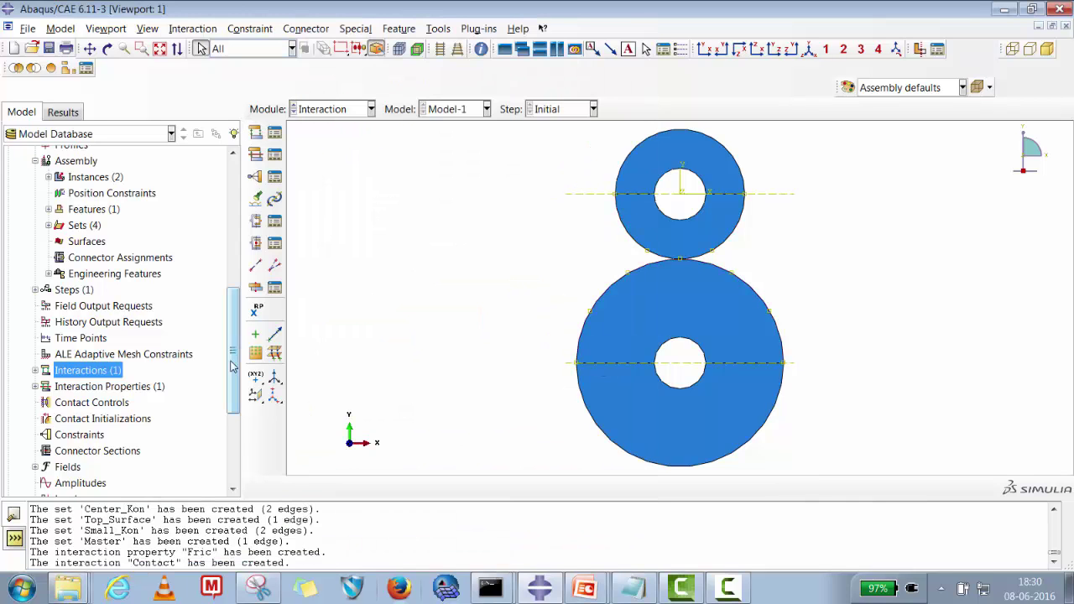
Create a Static, General step named Disc_Over_Disc
mouse_move(235, 368)
mouse_down()
mouse_move(235, 424)
mouse_move(235, 361)
mouse_up()
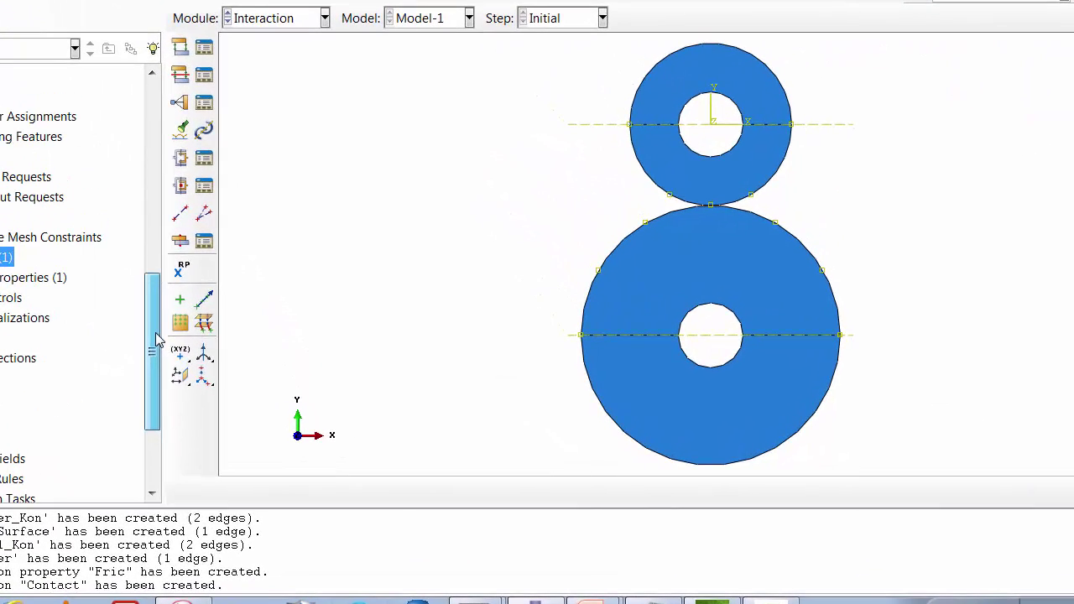
drag(156, 332, 150, 309)
right_click(2, 230)
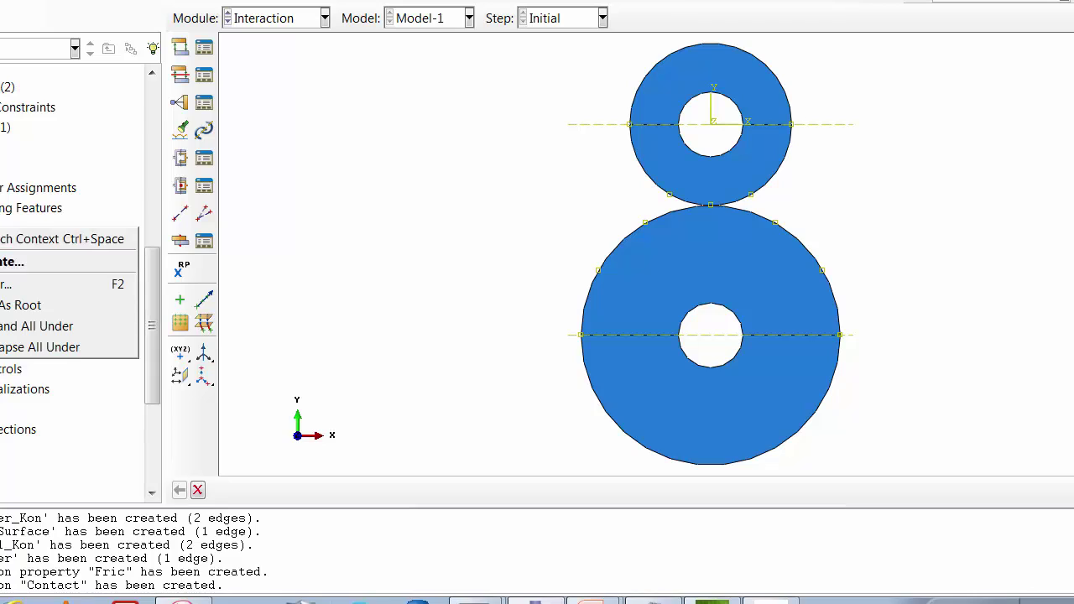
click(10, 262)
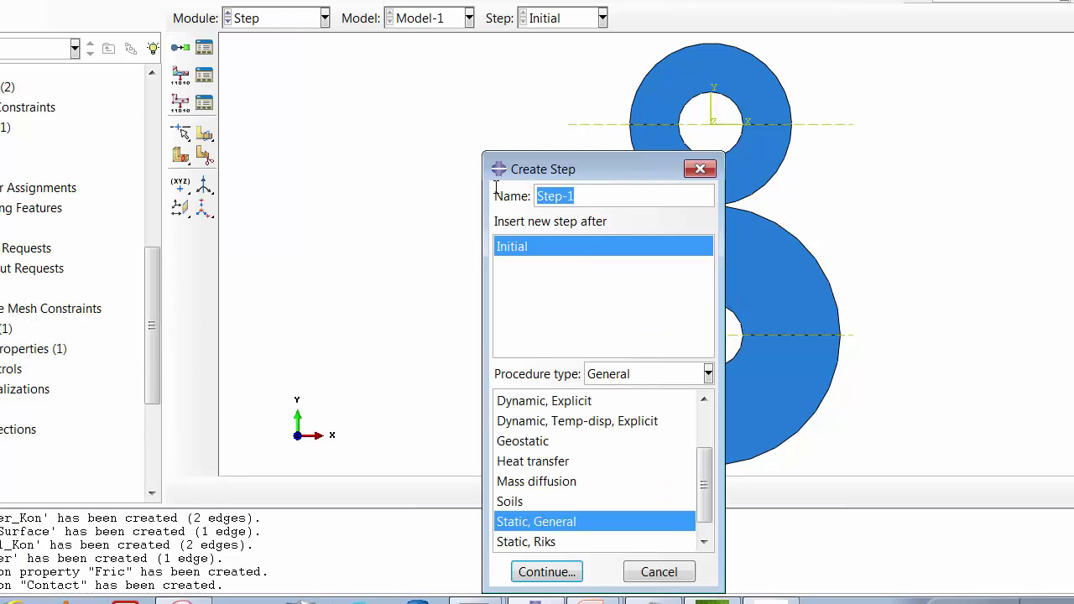
text(S)
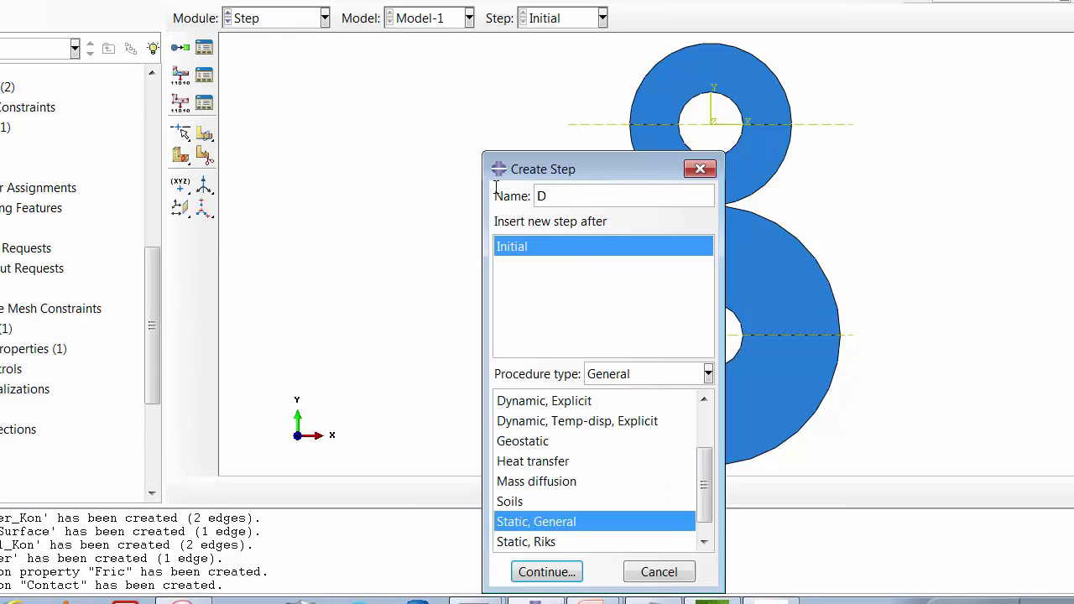
text(isc_Over_Disc)
click(547, 572)
Turn on Nlgeom, add the description 'Disc Contact', and set the initial increment to 0.01
click(493, 212)
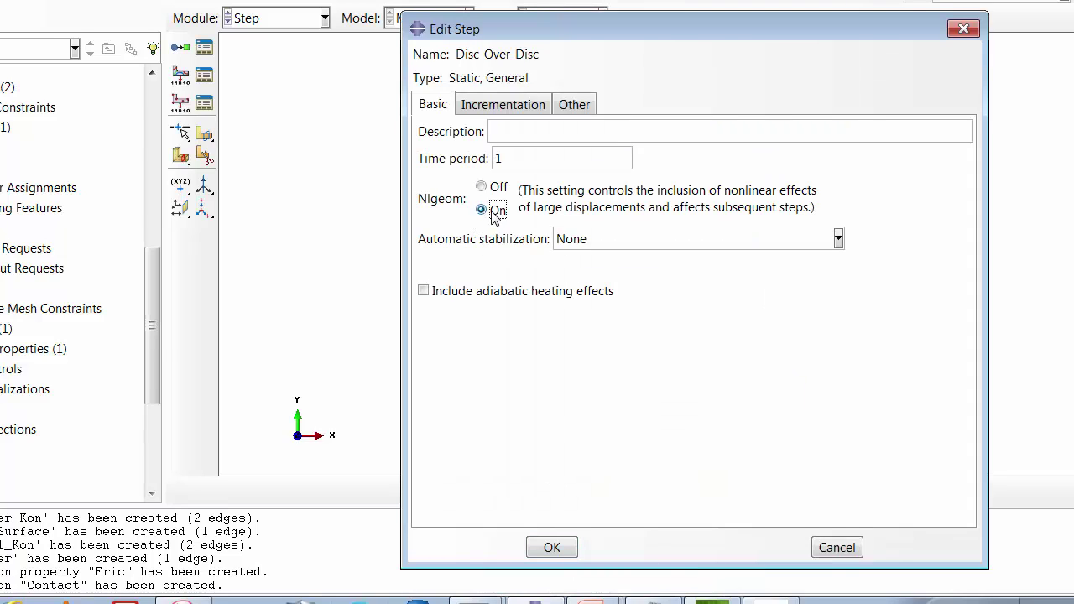
click(506, 131)
text(Disc Contact)
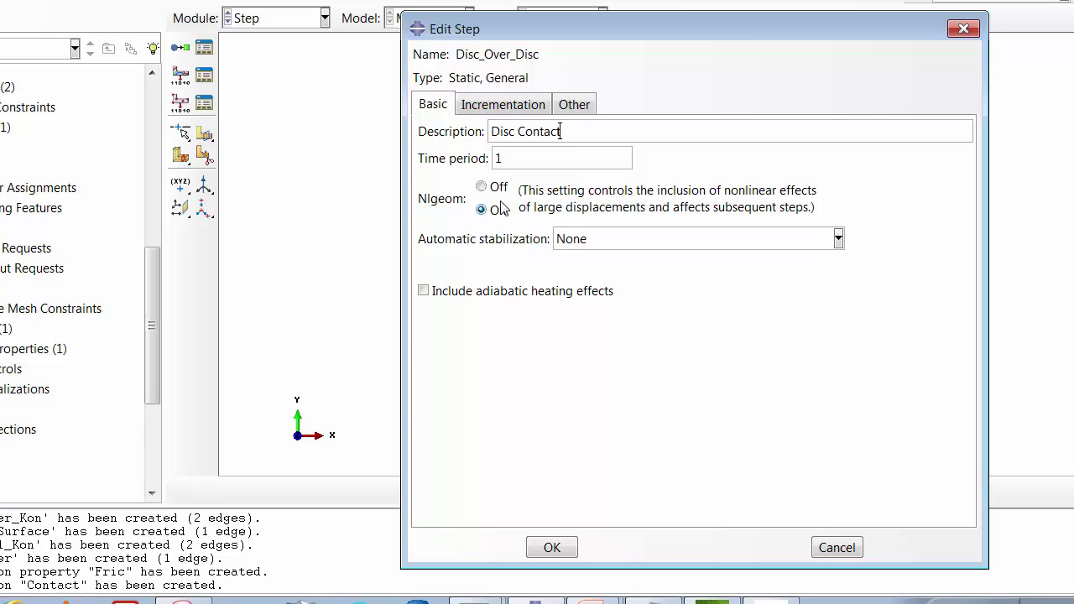
click(502, 105)
key(Tab)
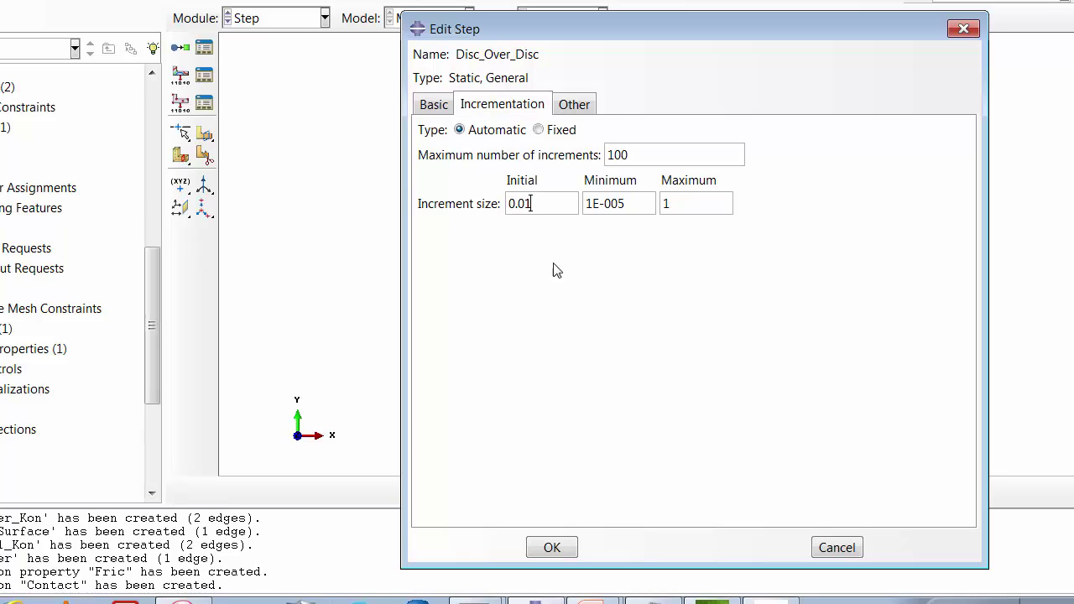
key(Return)
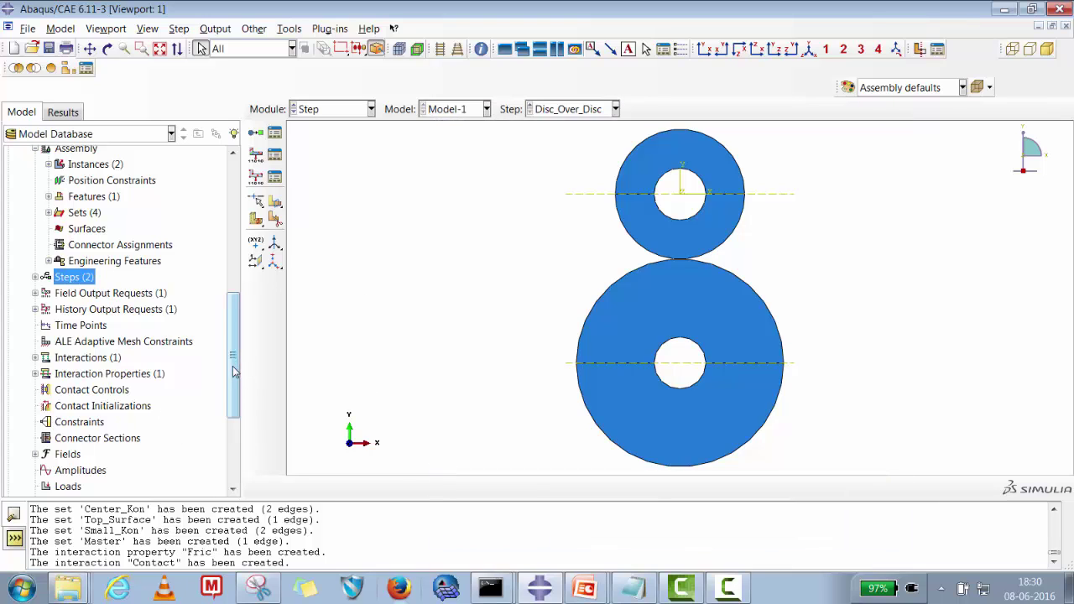
Start a Symmetry/Antisymmetry/Encastre boundary condition named Big_Disc
scroll(232, 366, down, 2)
right_click(63, 419)
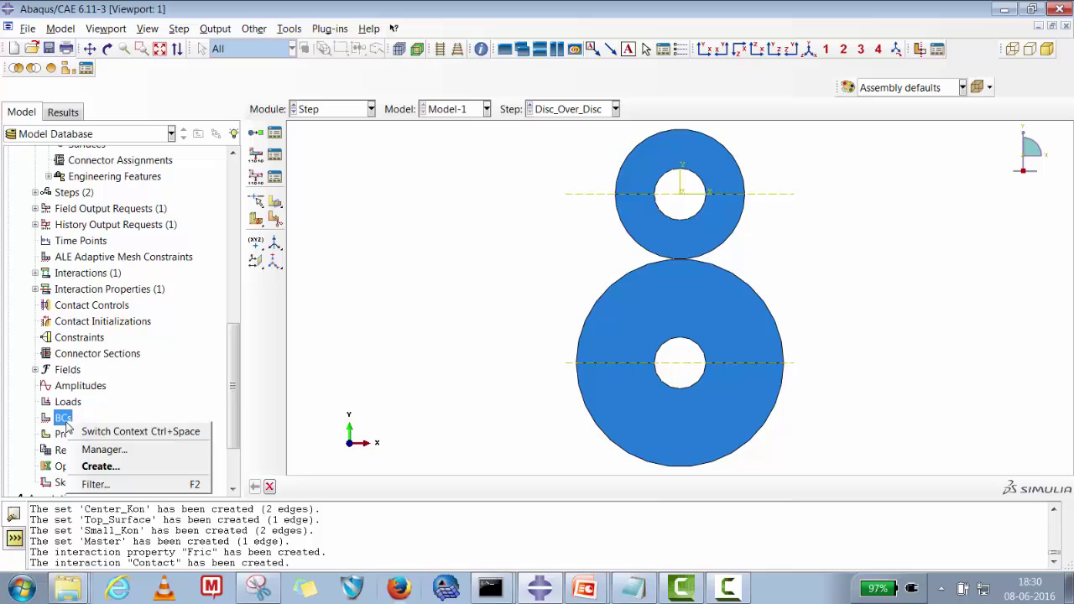
click(106, 465)
click(752, 286)
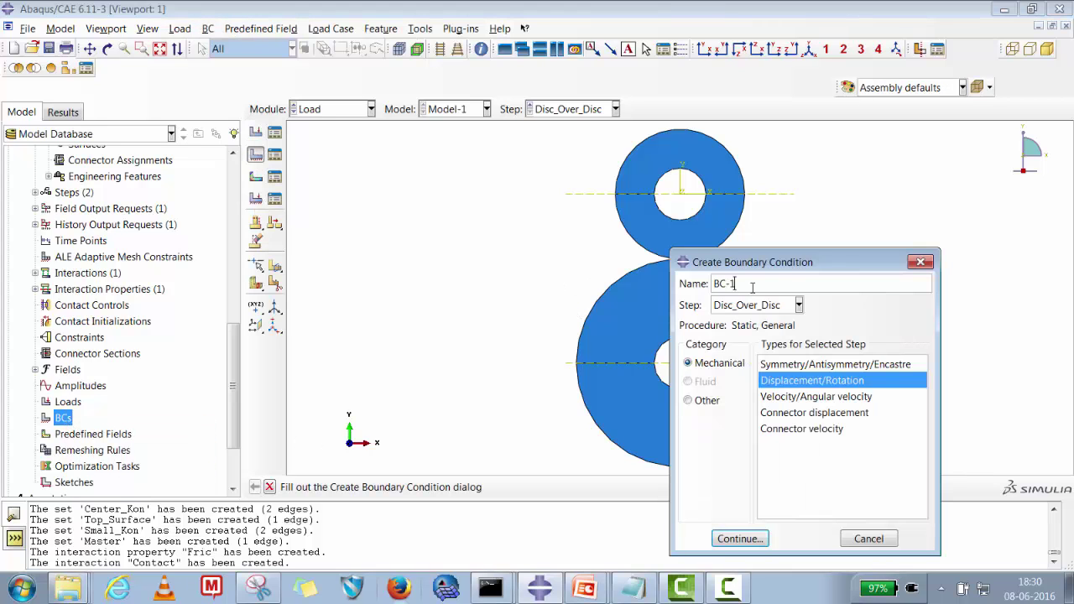
drag(736, 284, 663, 271)
text(Big_Disc)
drag(756, 262, 291, 166)
click(348, 270)
click(289, 444)
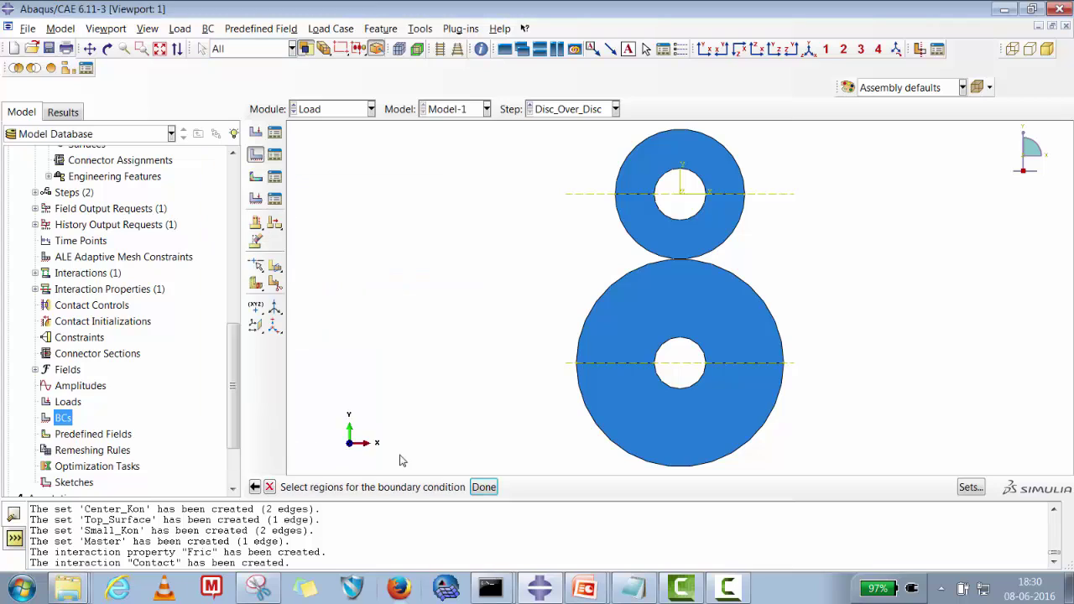
Apply ENCASTRE to the Big_Disc-1.Center_Kon set
click(987, 488)
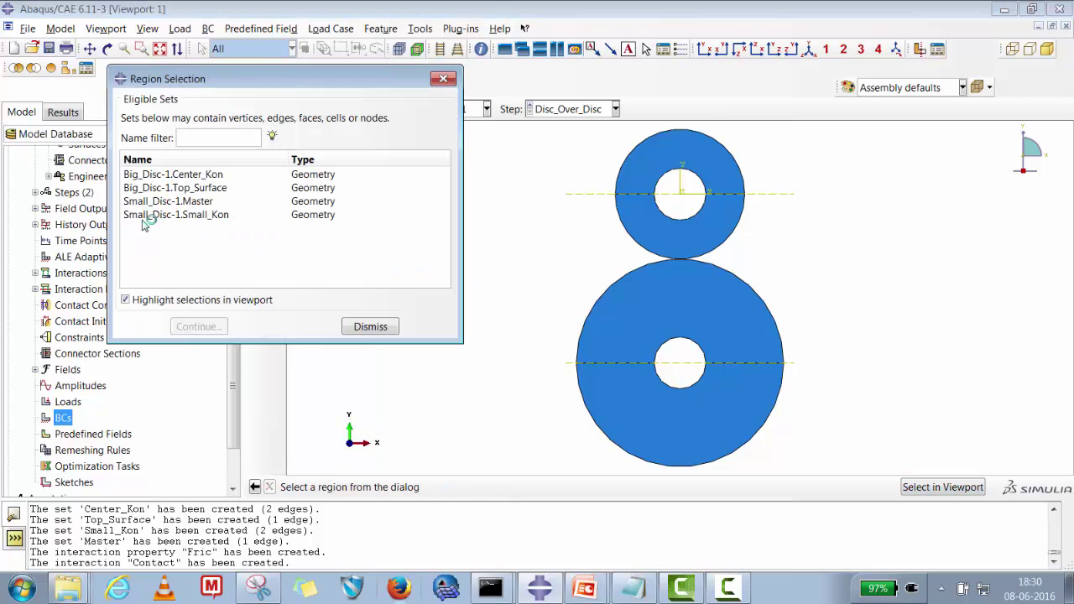
click(193, 175)
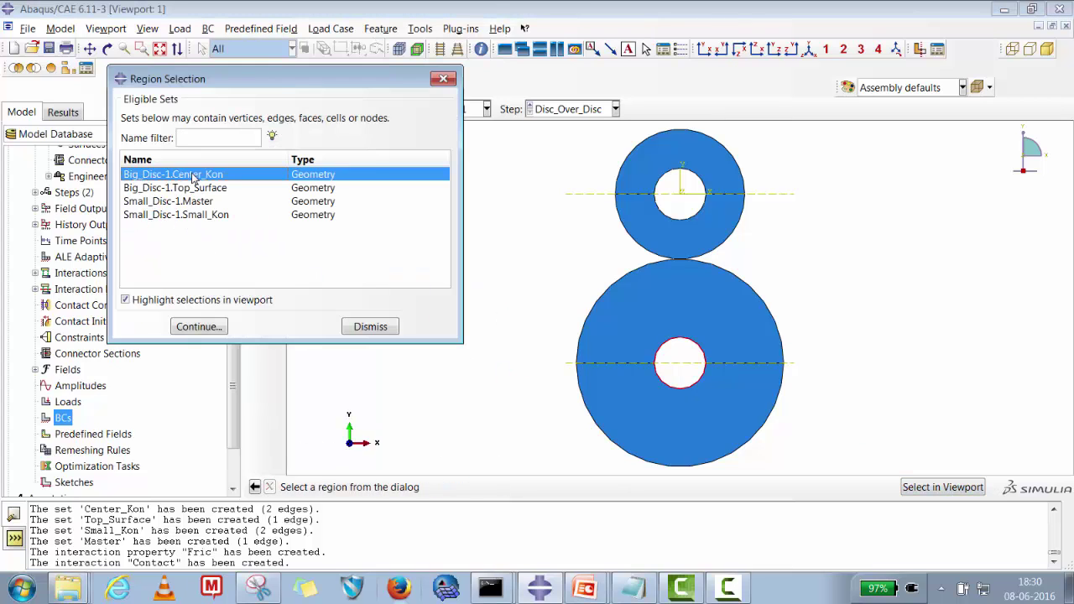
click(199, 327)
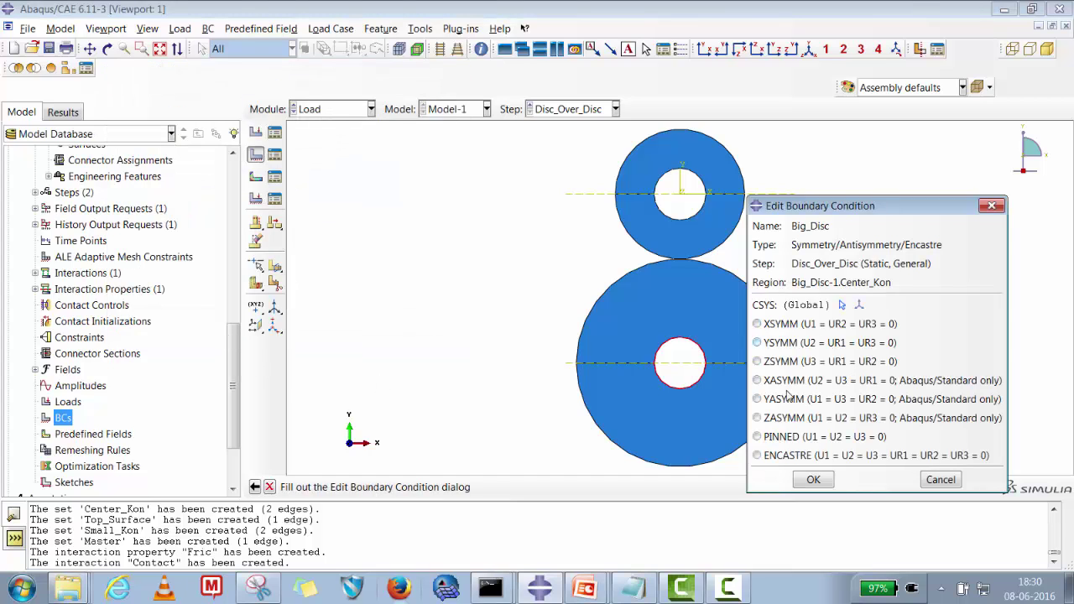
click(779, 458)
click(813, 480)
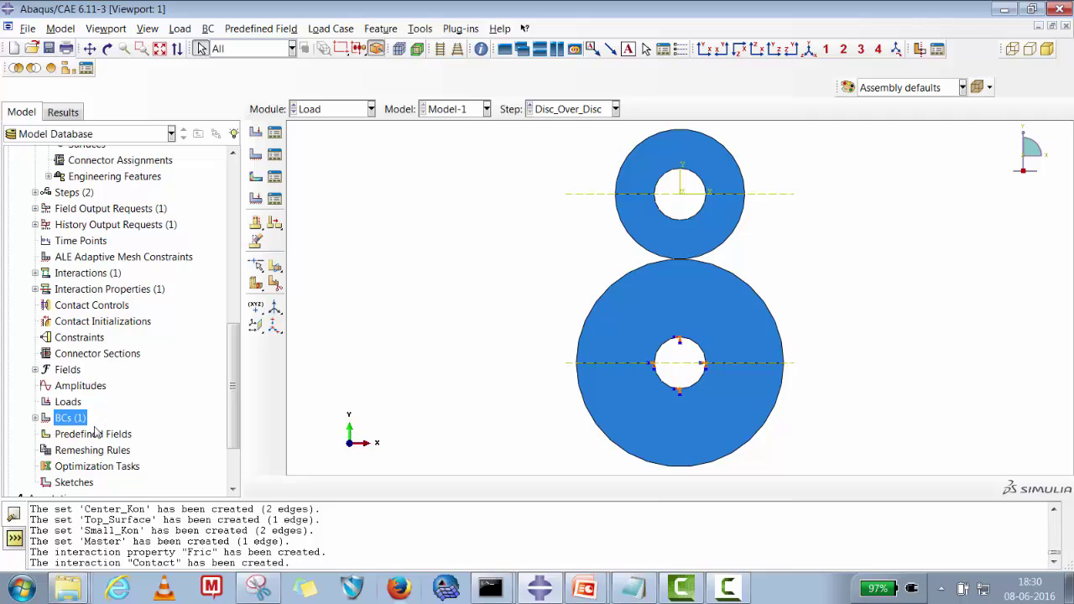
double_click(43, 421)
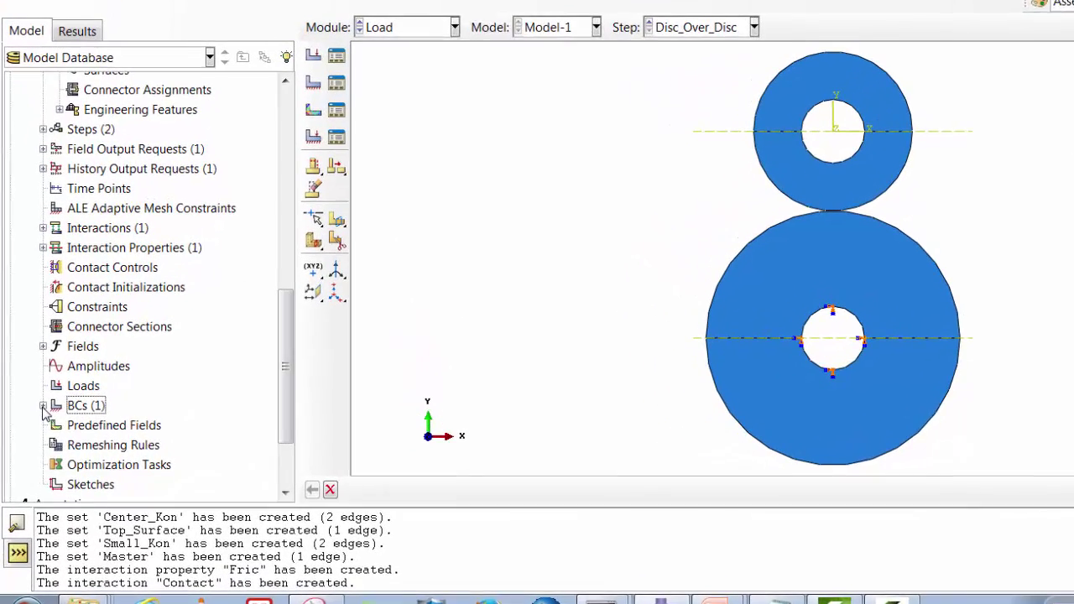
click(35, 418)
right_click(74, 406)
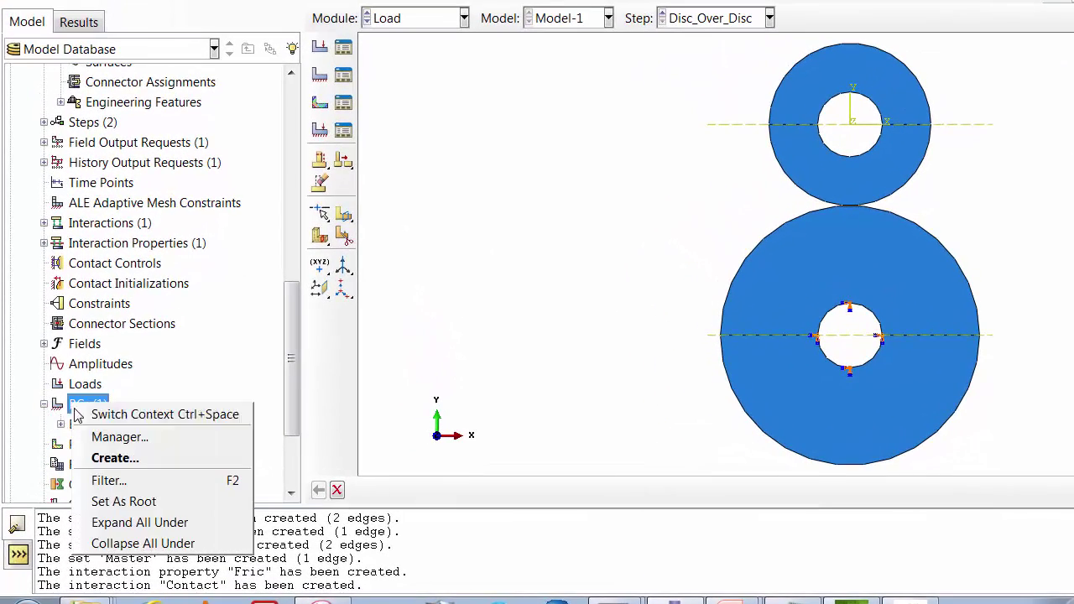
click(99, 460)
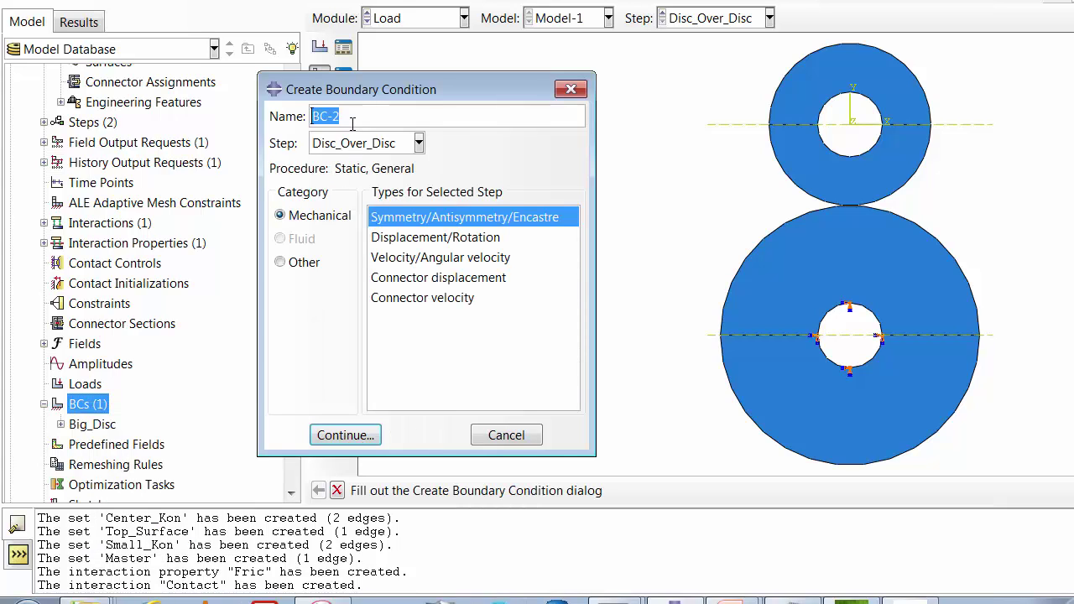
text(Small_Disc)
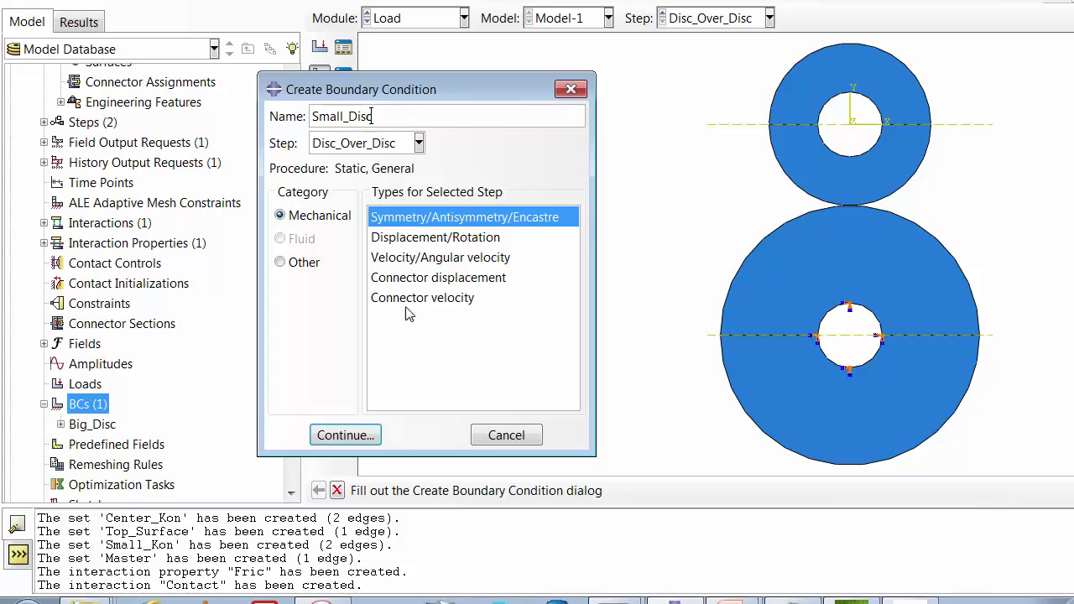
click(431, 237)
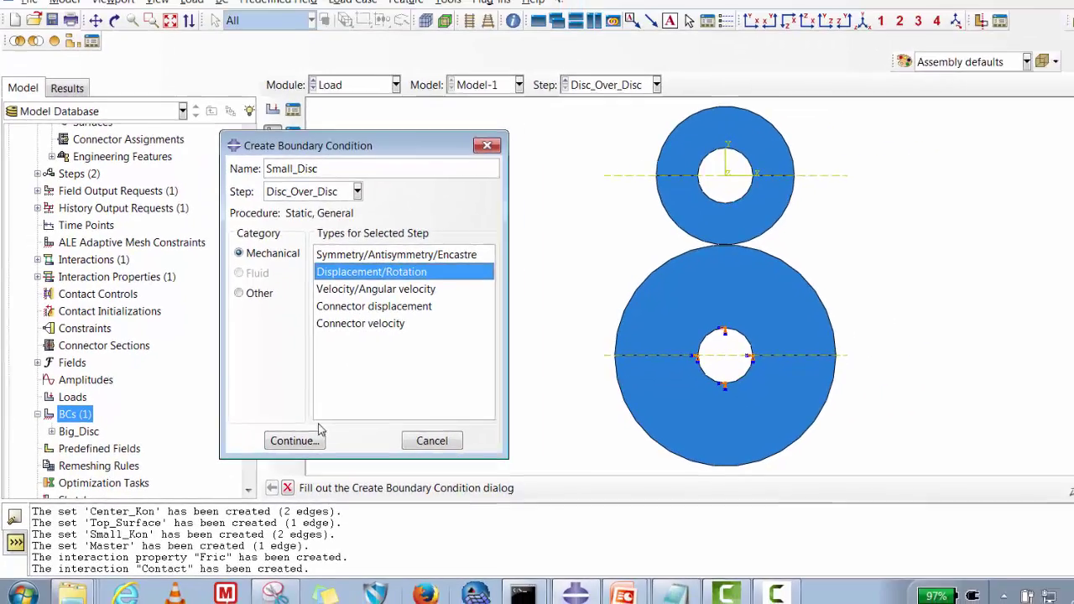
click(345, 435)
drag(345, 93, 1018, 198)
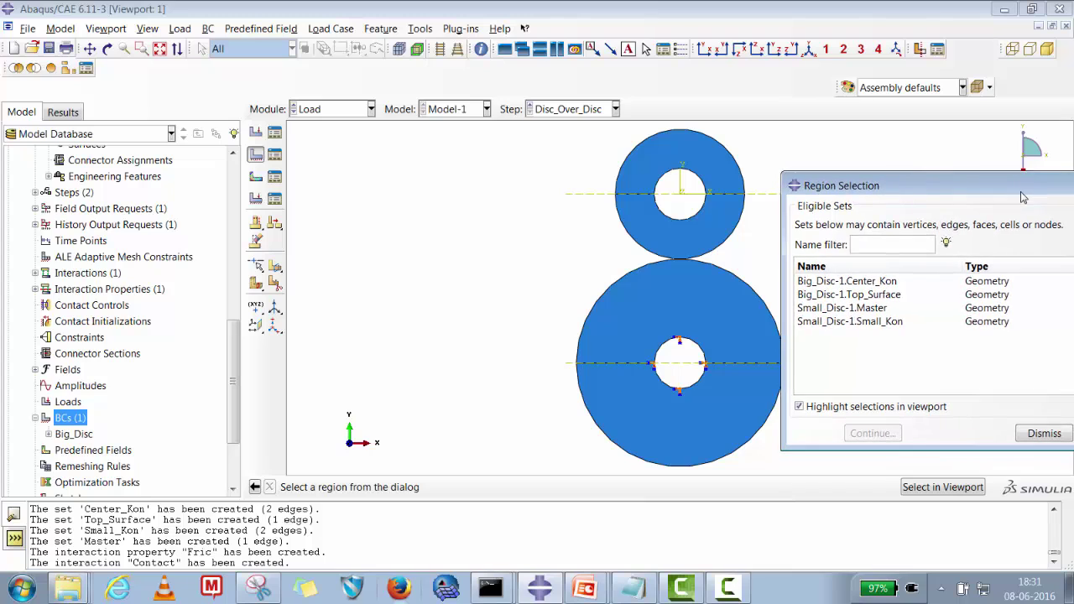
click(870, 322)
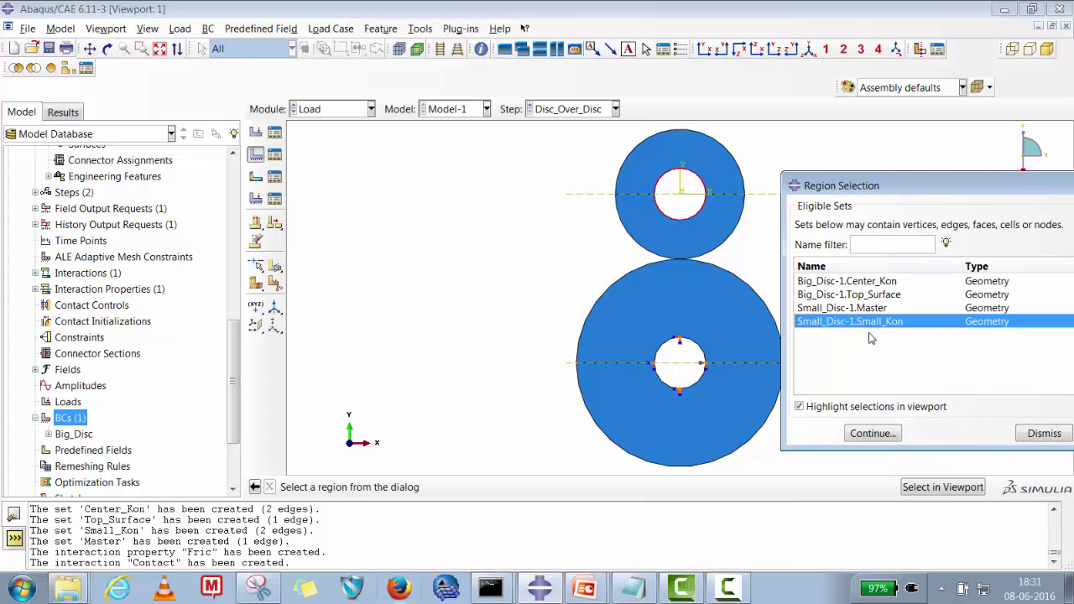
click(873, 434)
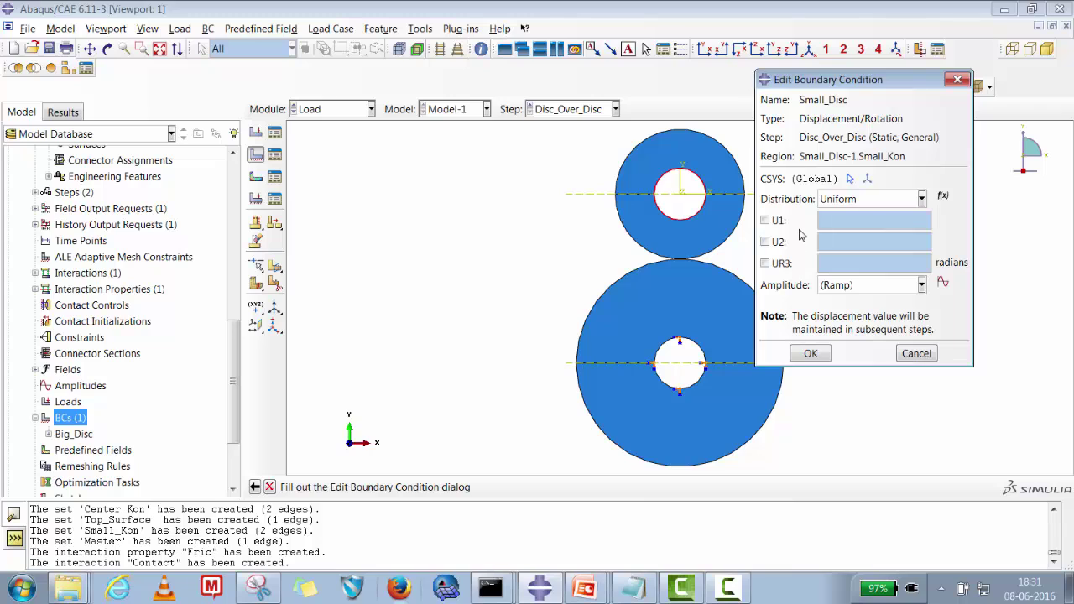
click(915, 353)
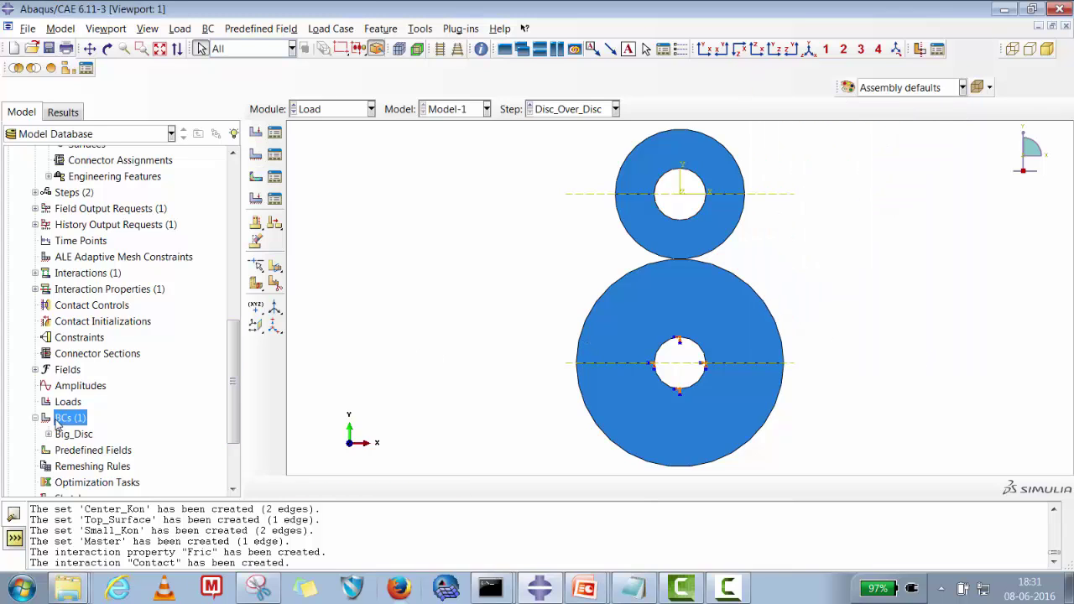
Review the Big_Disc boundary condition, then delete it
right_click(67, 436)
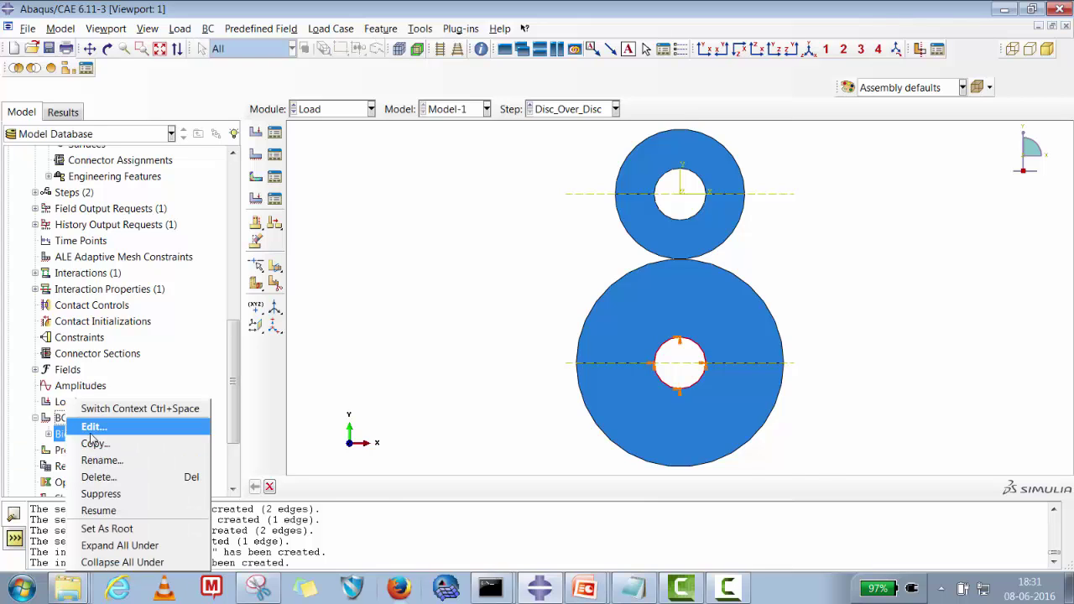
click(91, 426)
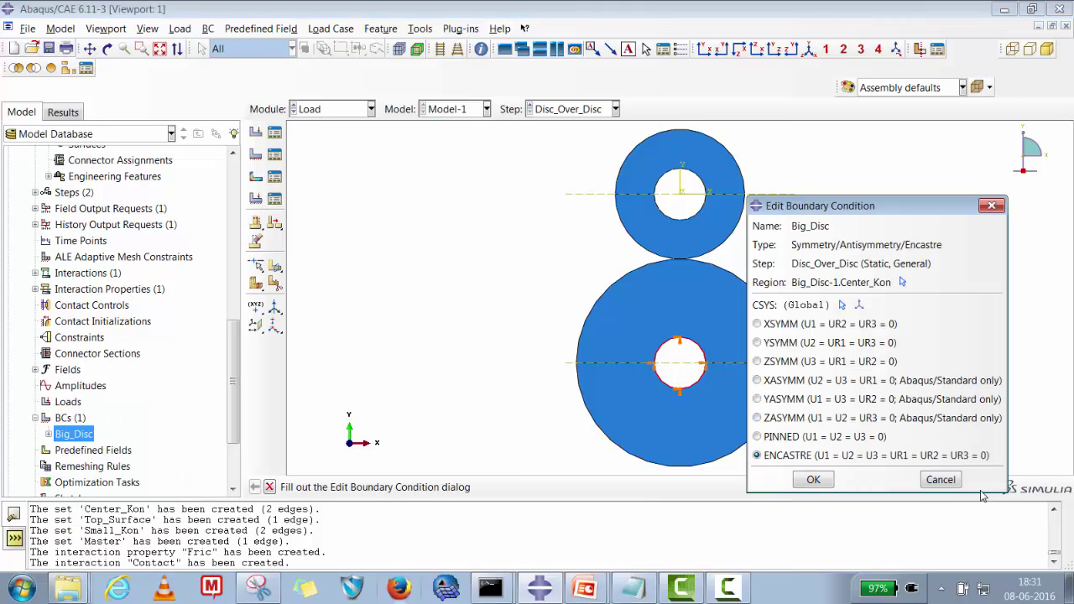
click(941, 480)
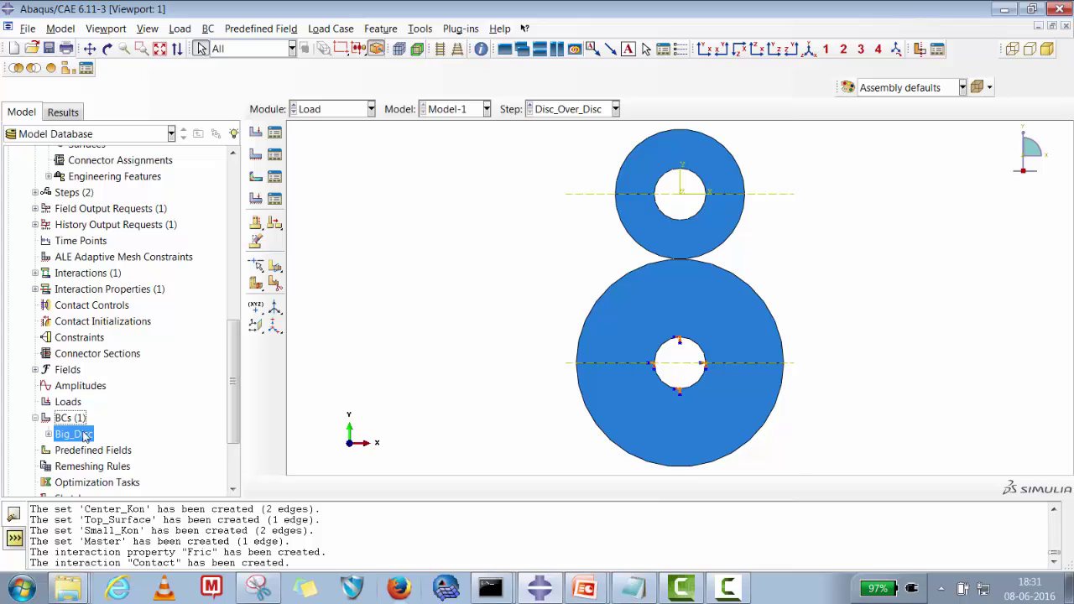
right_click(85, 436)
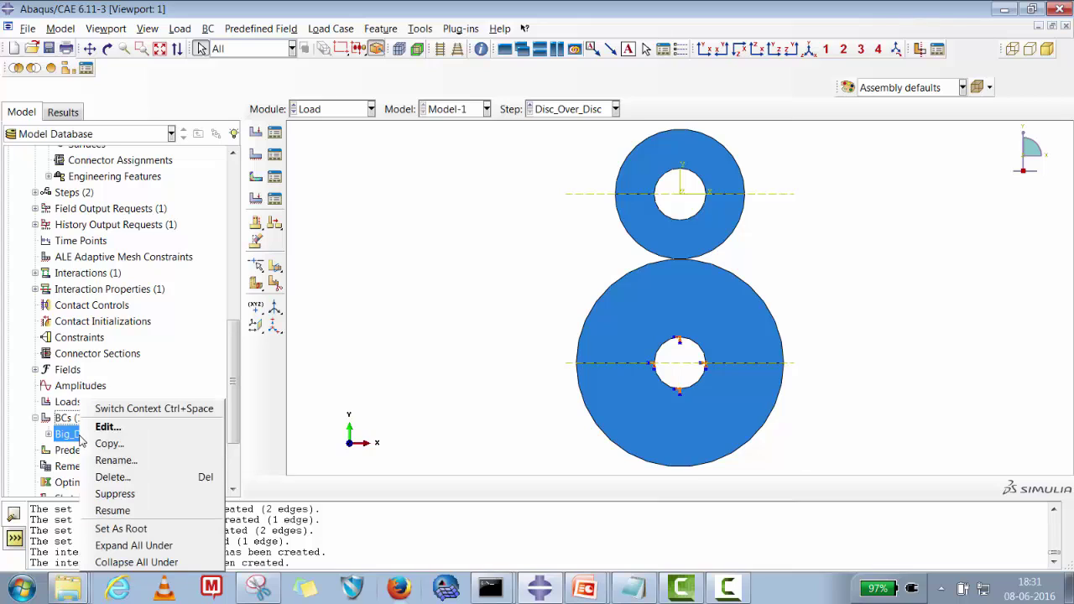
click(118, 476)
click(502, 309)
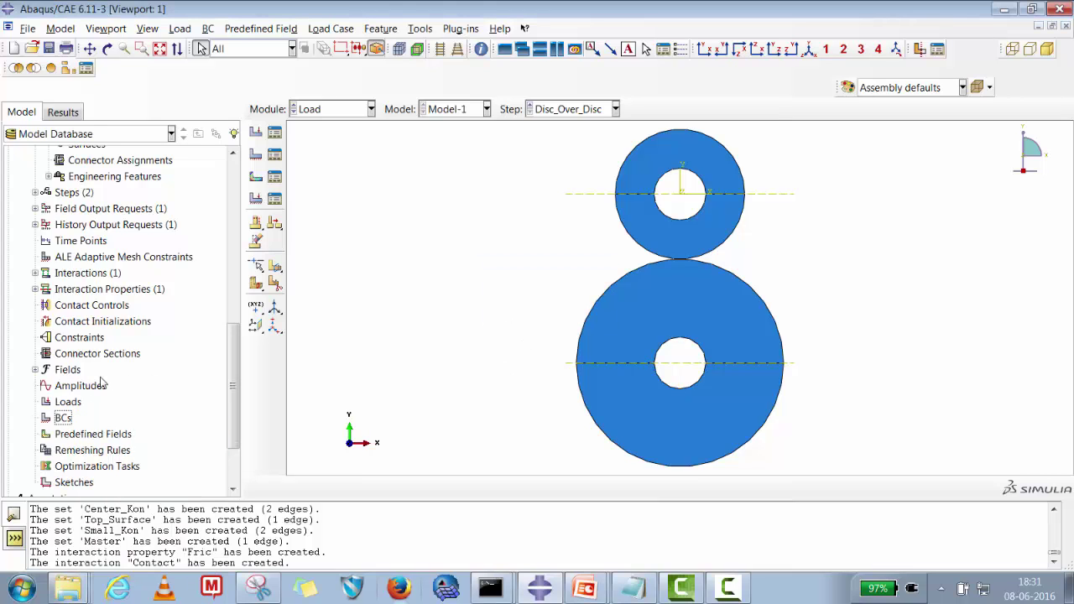
Start a new Symmetry/Antisymmetry/Encastre boundary condition Big_Disc in the Initial step
right_click(61, 419)
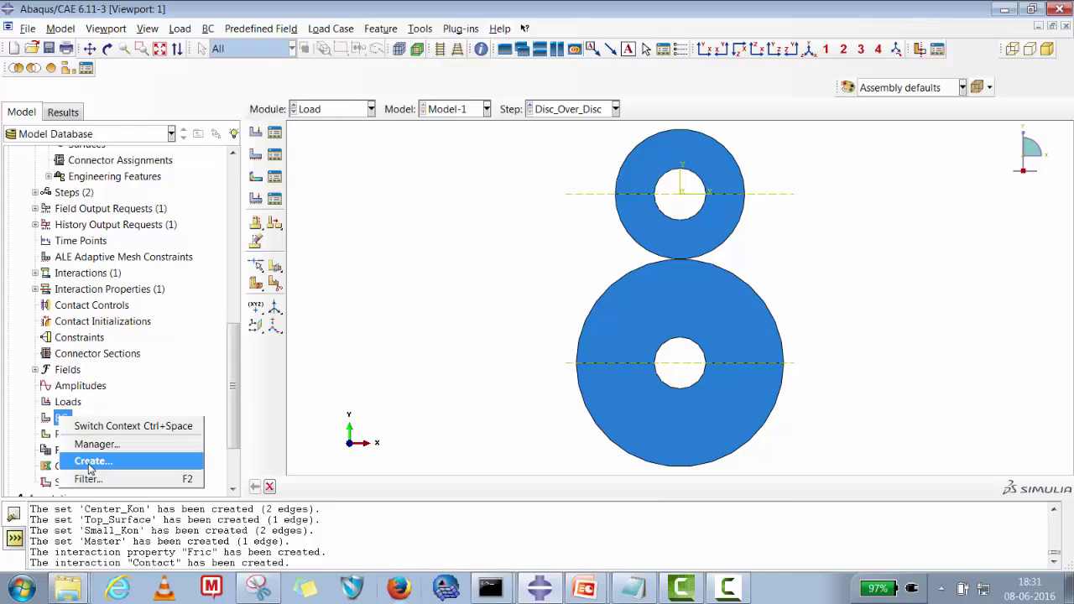
click(79, 458)
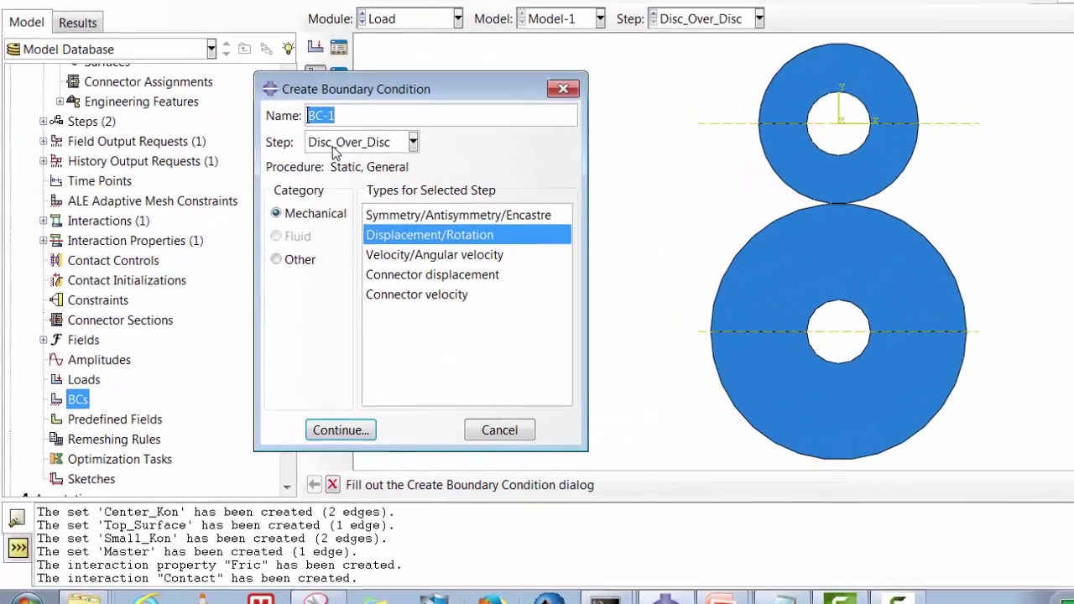
click(281, 209)
click(327, 161)
drag(340, 110, 282, 104)
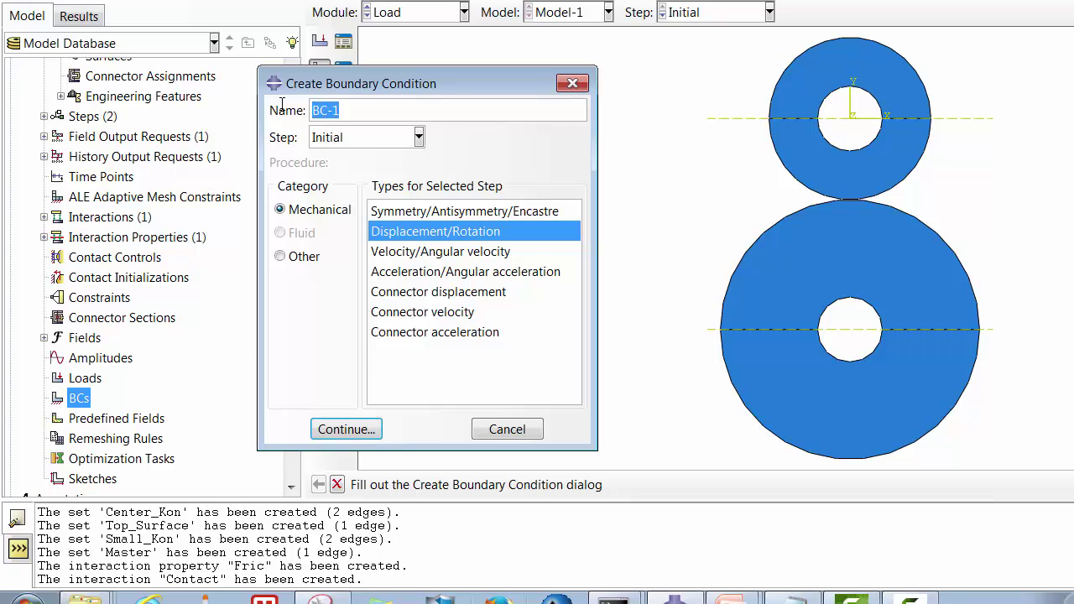
text(Big_Disc)
click(445, 211)
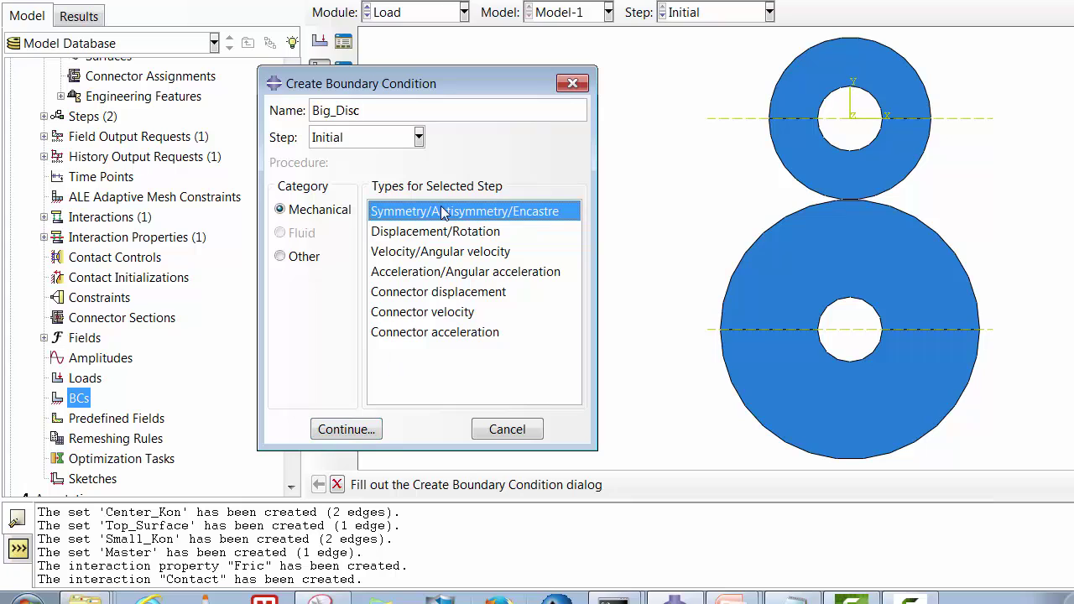
click(346, 430)
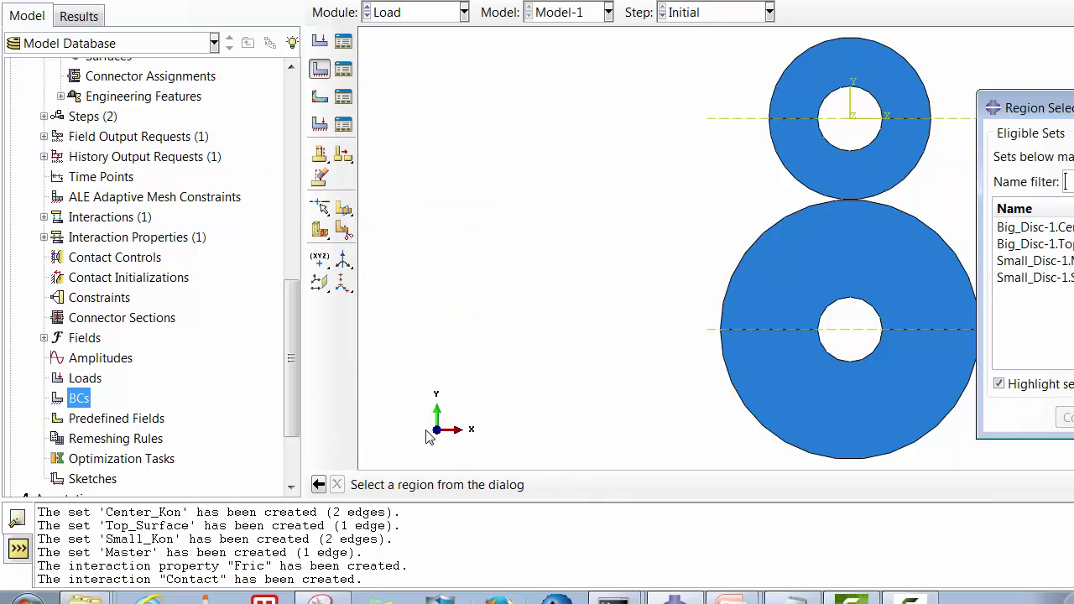
Clamp the Center_Kon edges with ENCASTRE, then begin another boundary condition
click(1045, 228)
click(965, 422)
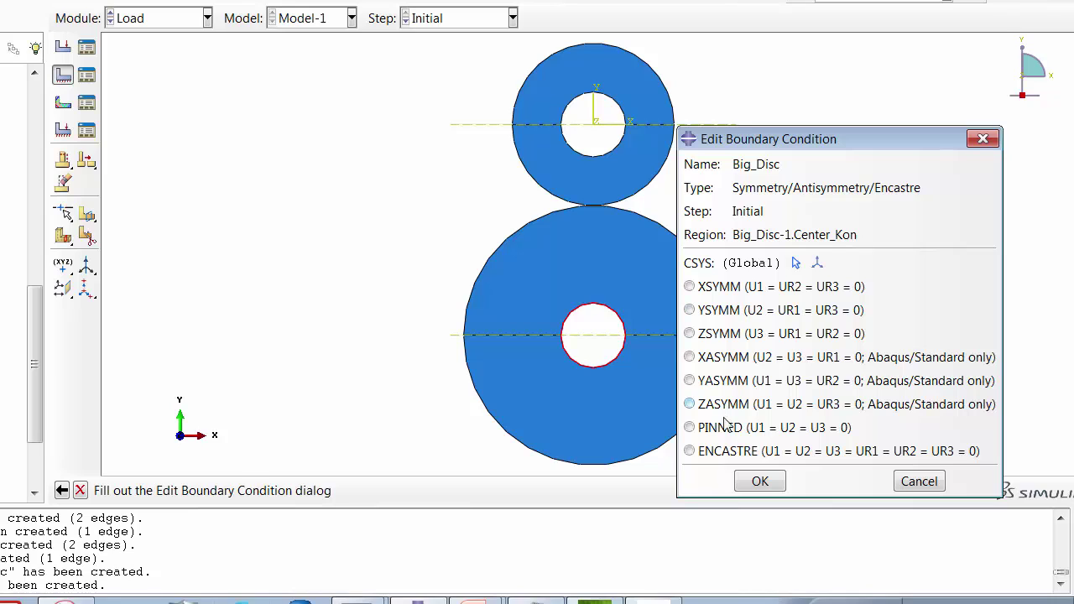
click(834, 451)
click(879, 478)
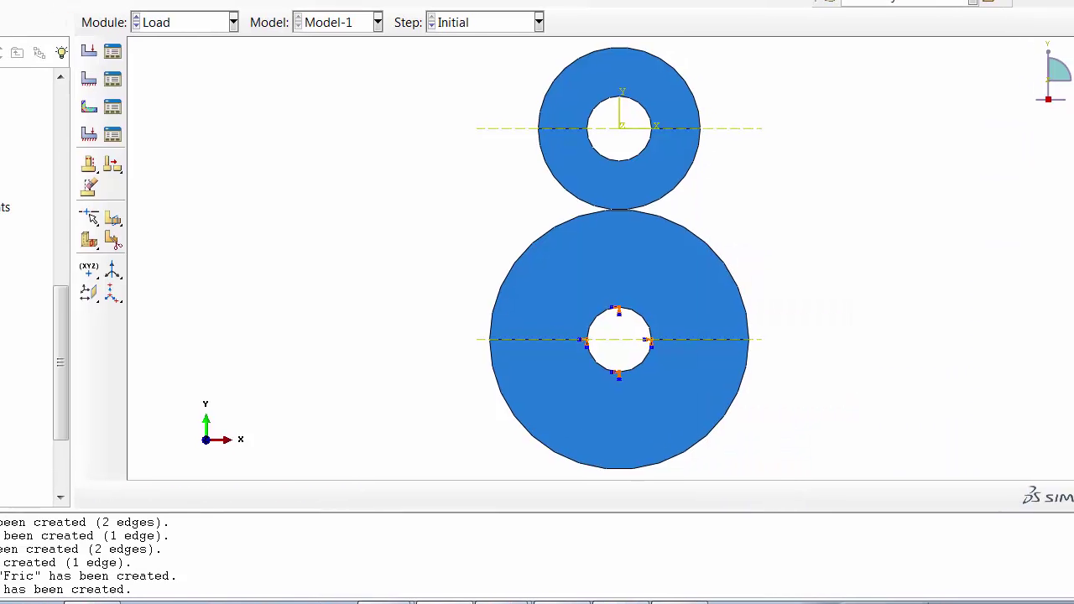
right_click(21, 420)
click(48, 473)
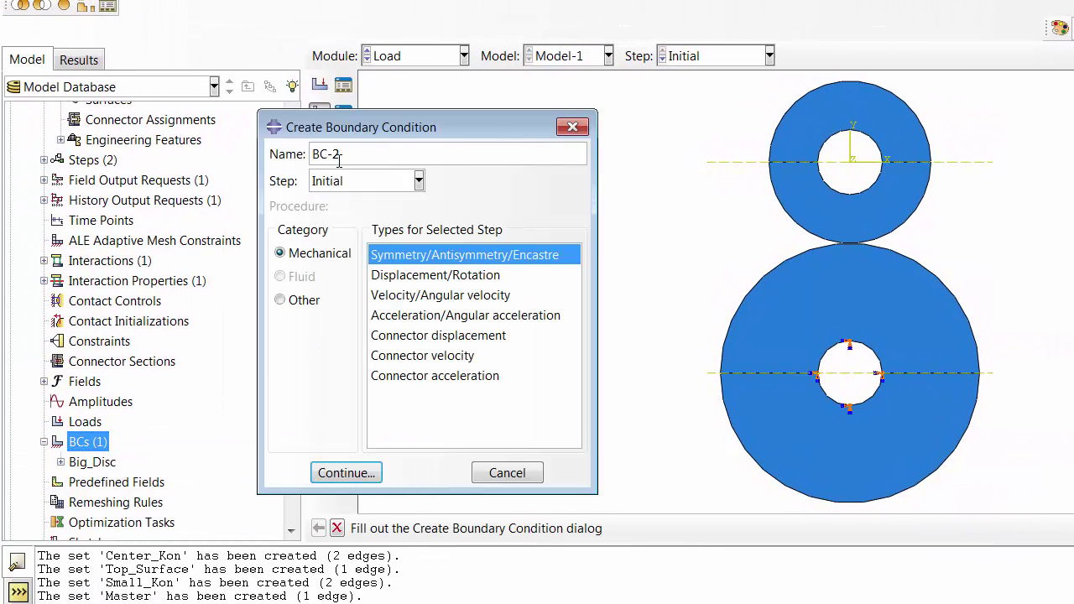
Create the Small_Disc displacement/rotation condition in the Initial step, fixing U1 on the Small_Kon edges
text(Small_Disc)
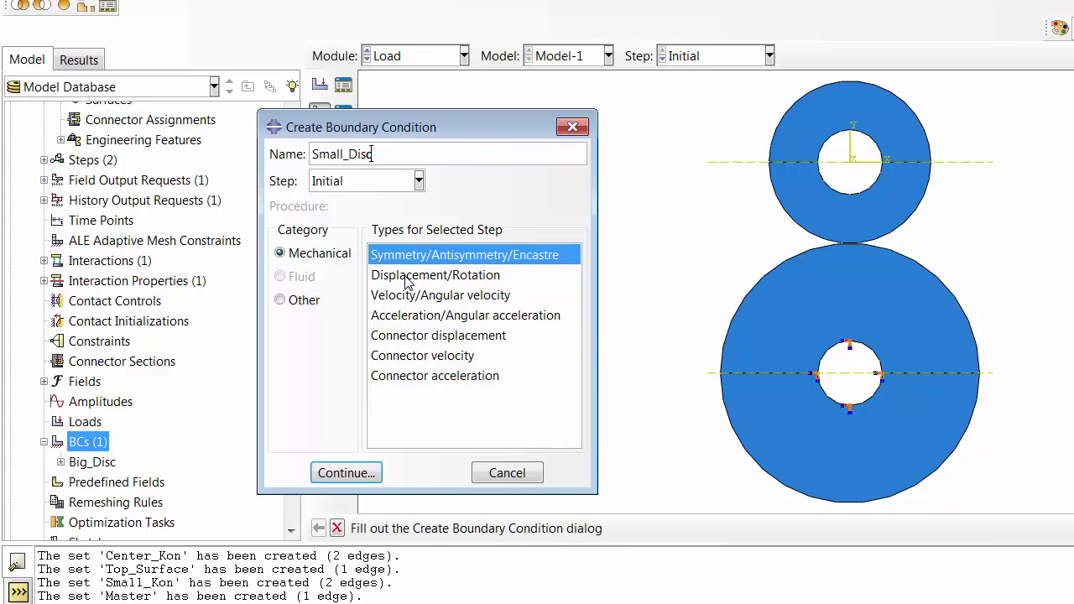
click(411, 275)
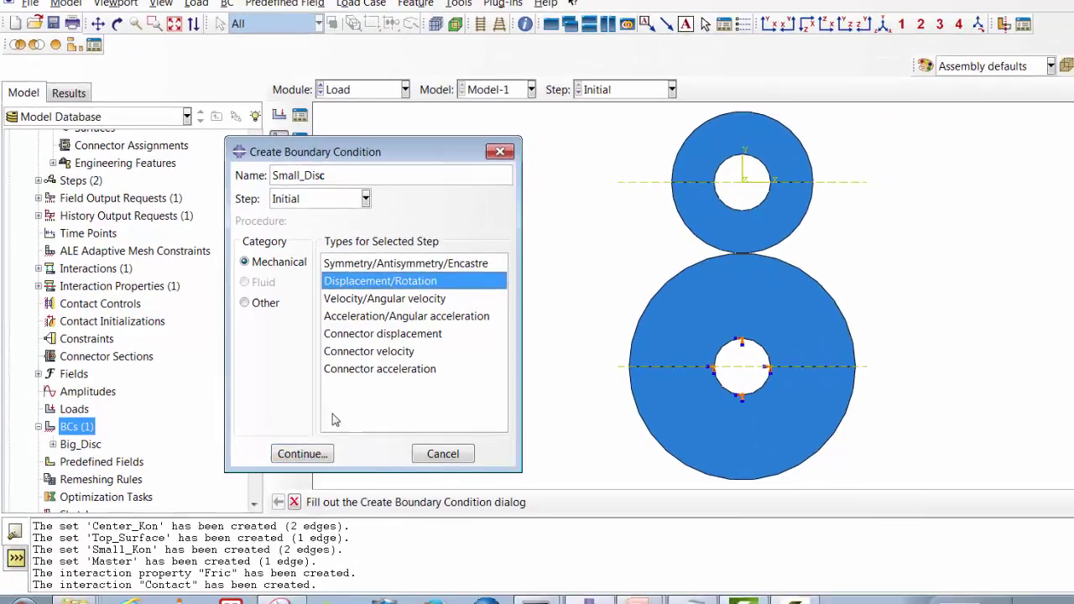
click(303, 453)
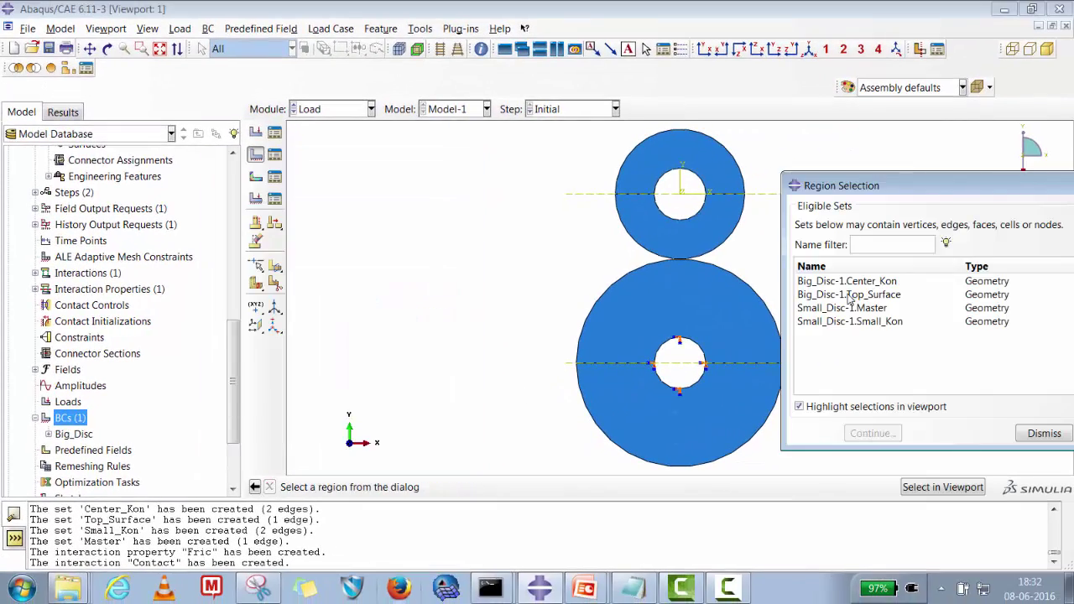
click(850, 322)
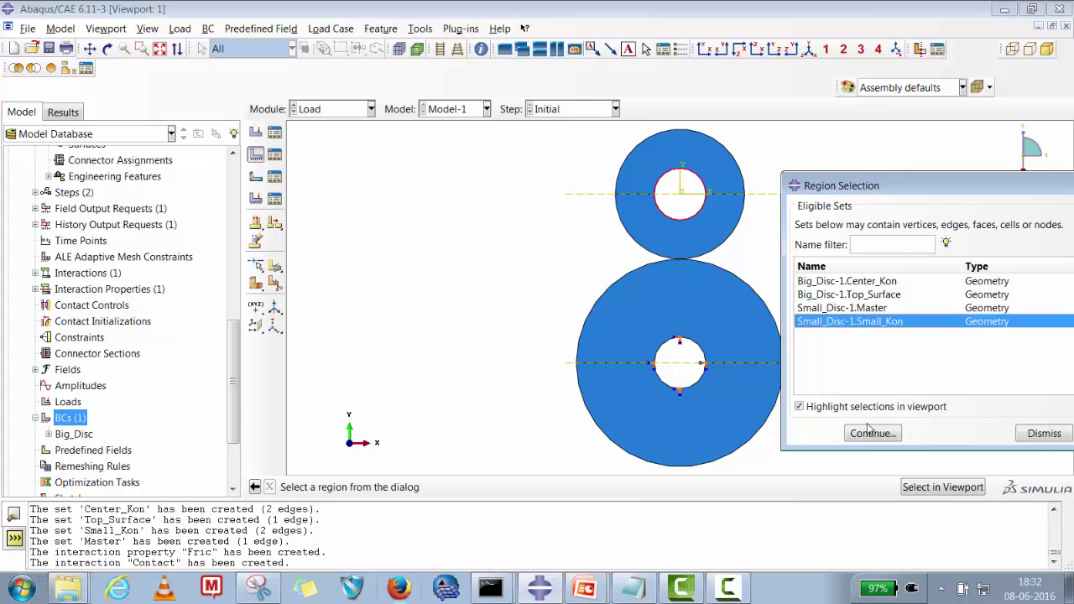
click(873, 433)
click(765, 197)
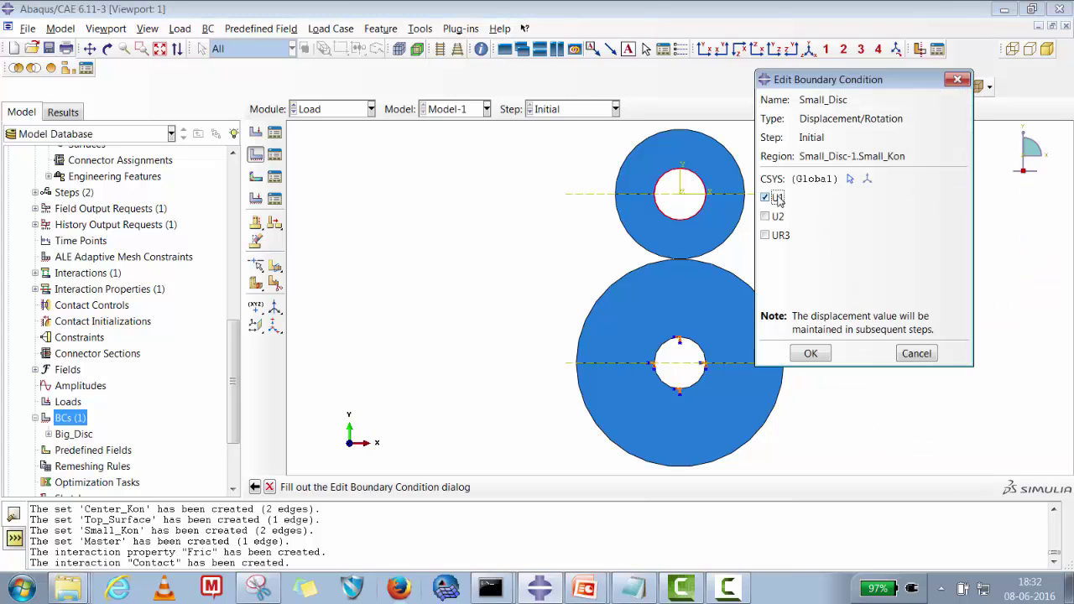
click(807, 355)
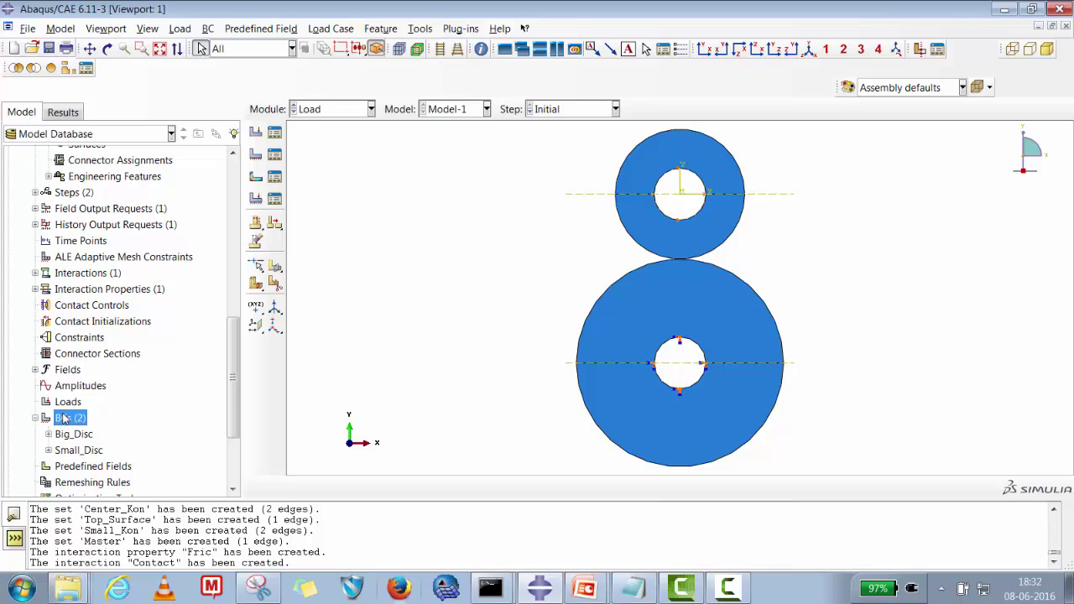
Start a third boundary condition named Displacement in the Disc_Over_Disc step
right_click(67, 422)
click(104, 468)
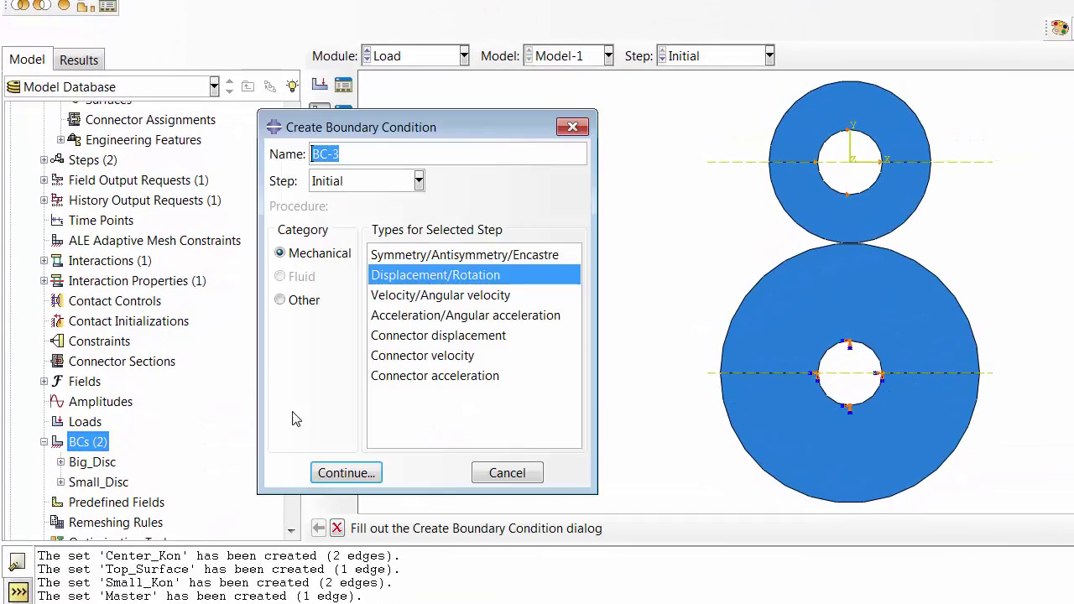
click(361, 184)
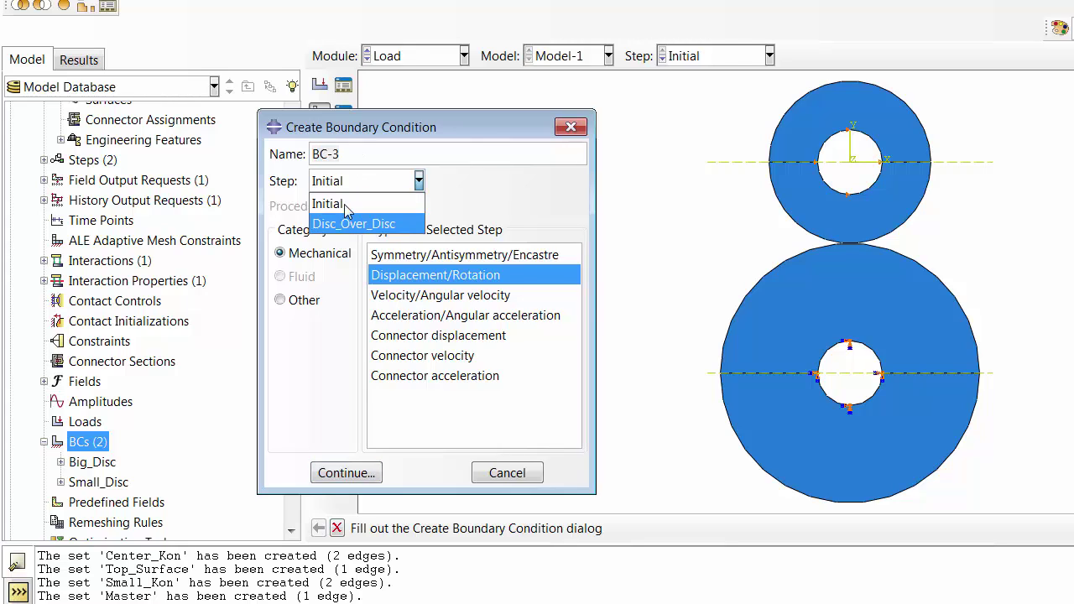
click(350, 223)
drag(341, 154, 257, 154)
text(Disp)
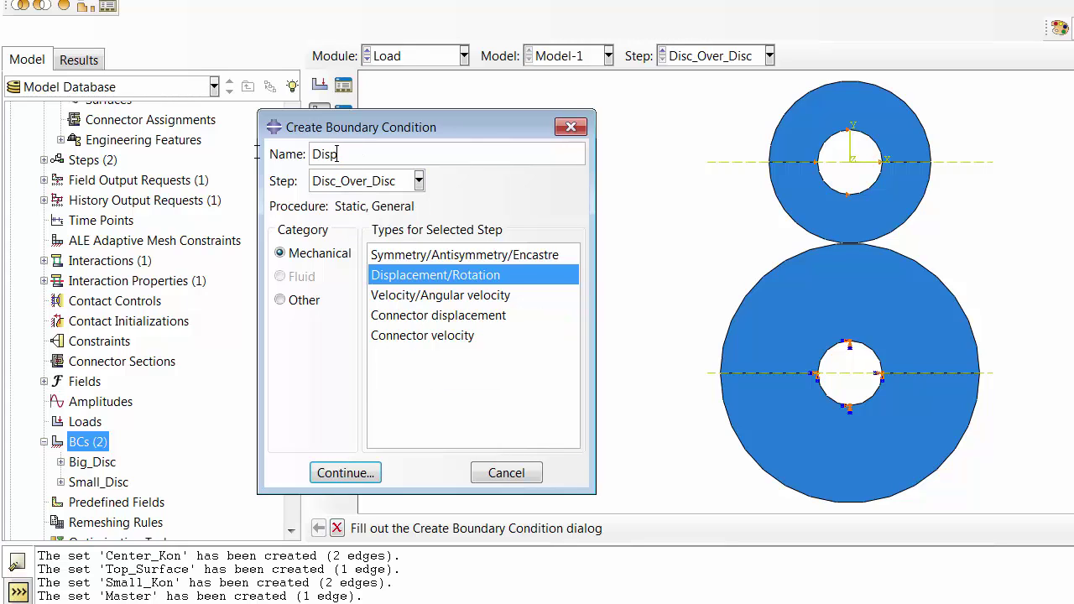
text(lacement)
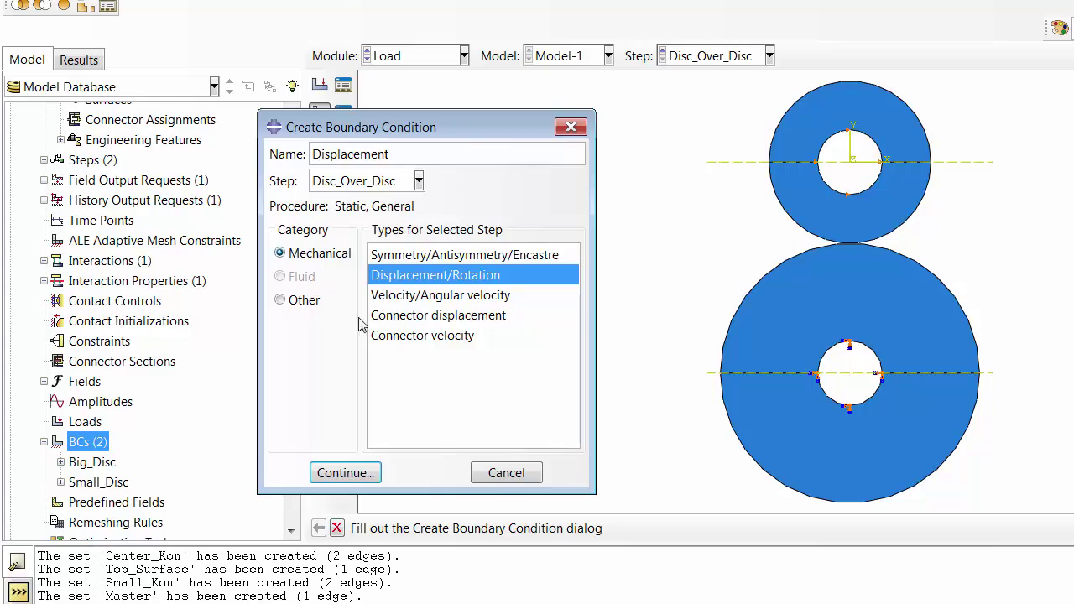
Apply it to the small disc's Small_Kon edges with a prescribed U2 displacement
click(362, 475)
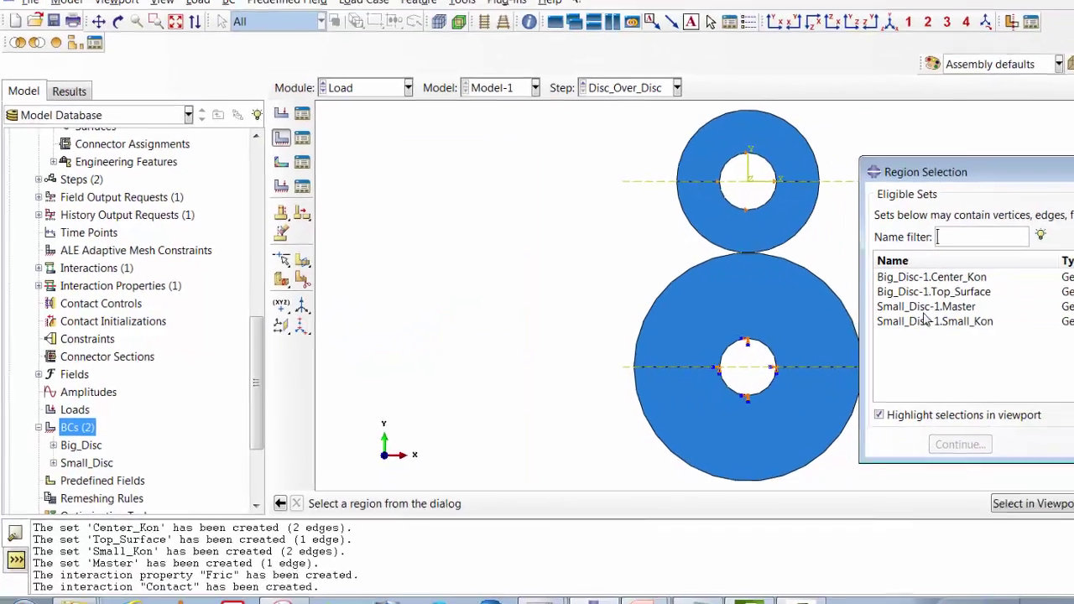
click(1051, 326)
click(873, 433)
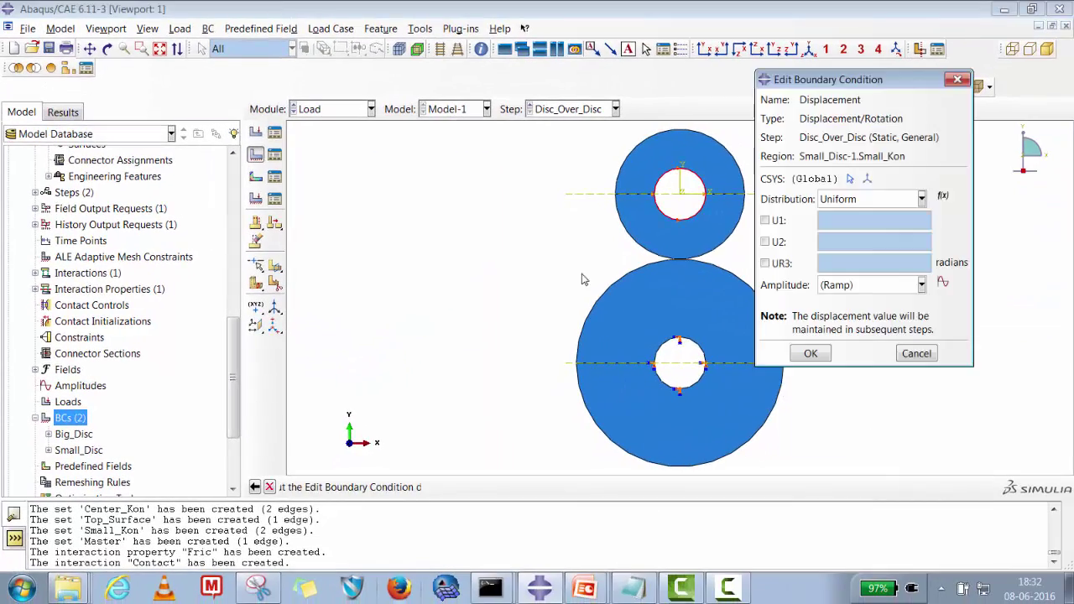
click(765, 241)
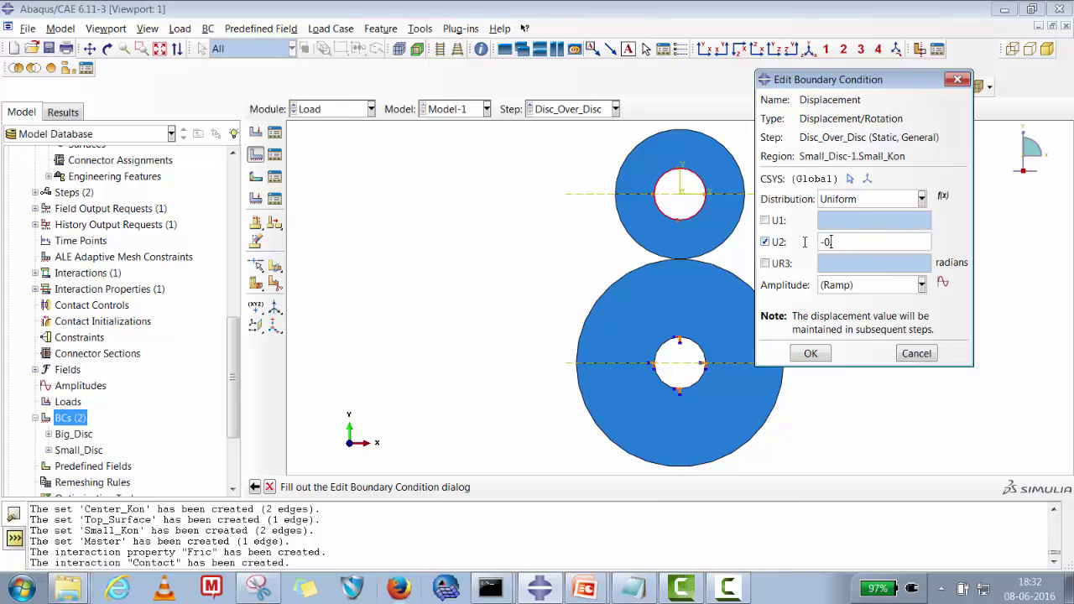
click(816, 355)
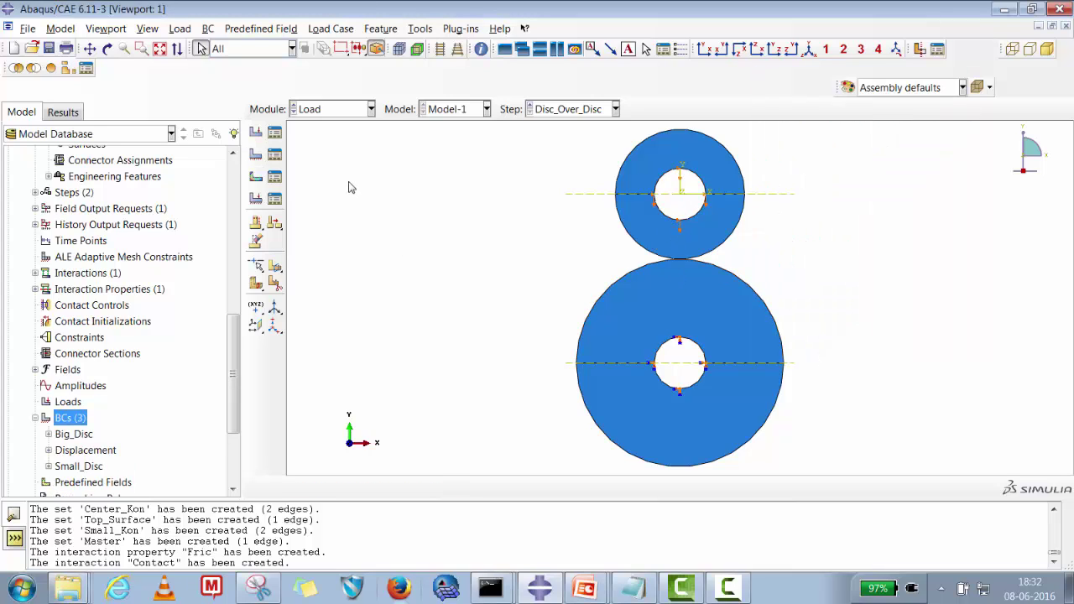
click(333, 110)
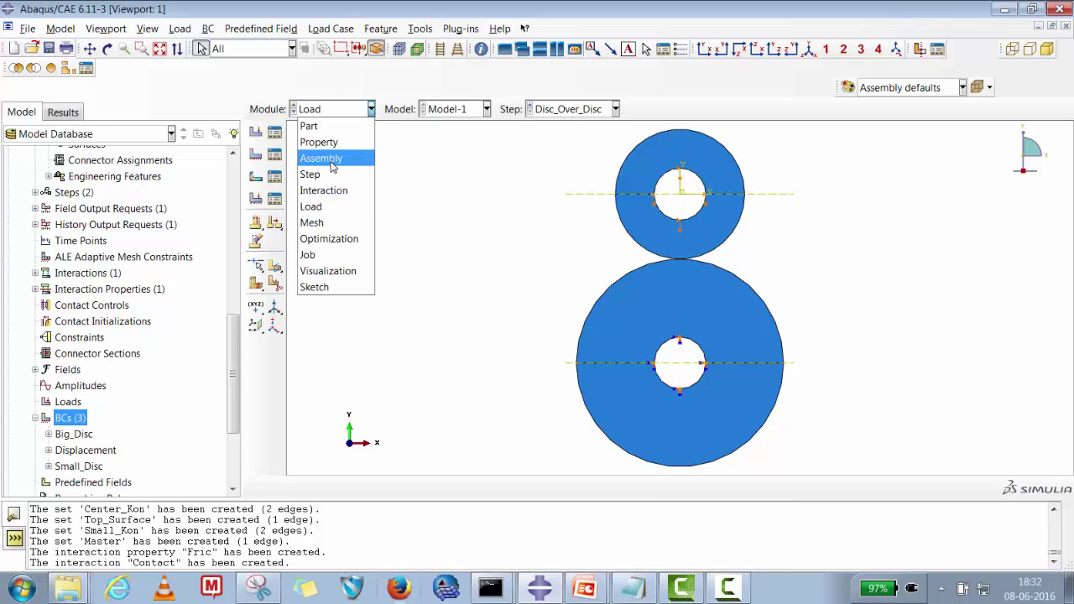
Switch to the Mesh module and work on the Small_Disc part instead of the assembly
click(312, 221)
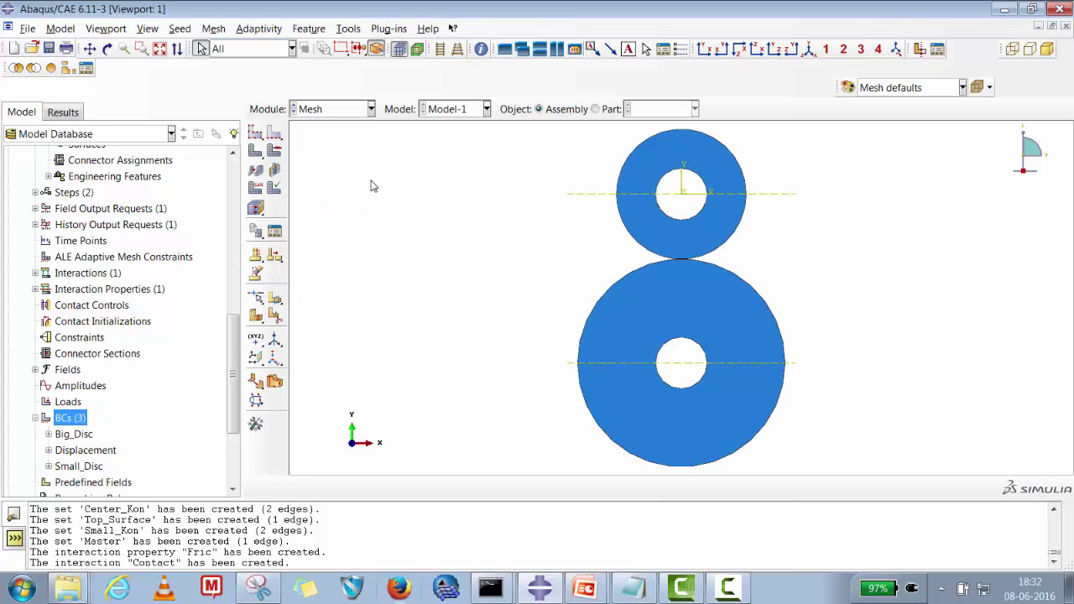
click(266, 139)
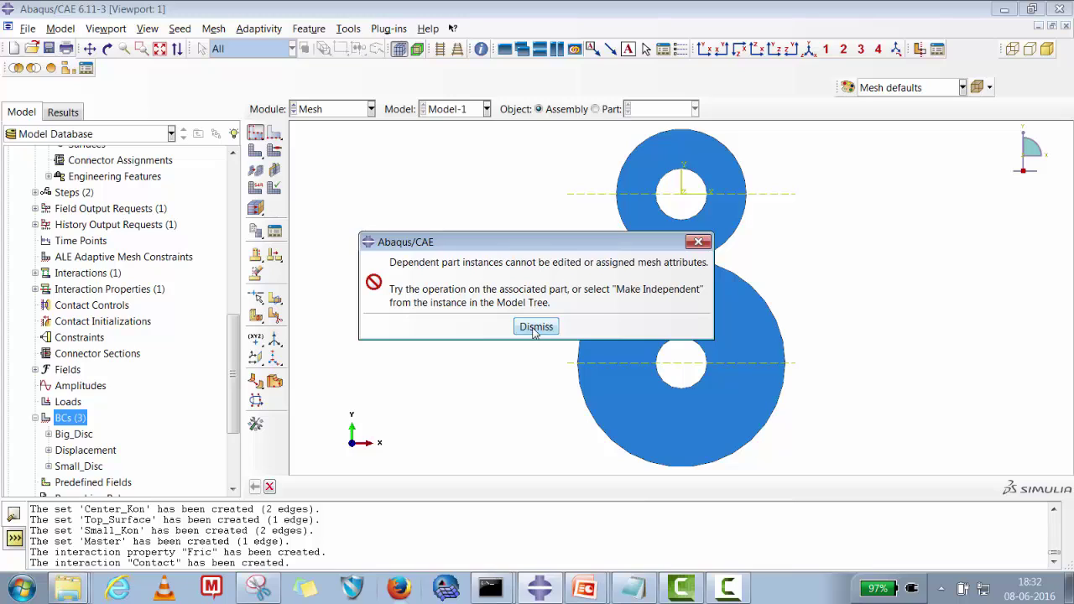
click(535, 326)
click(596, 109)
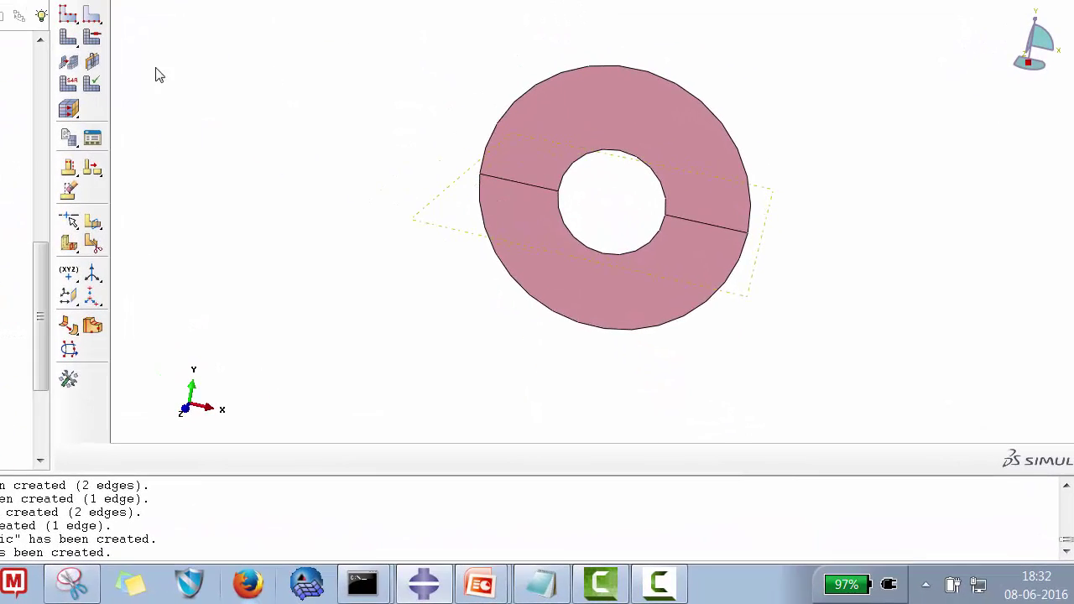
Seed the Small_Disc part with a 0.1 global size
click(78, 22)
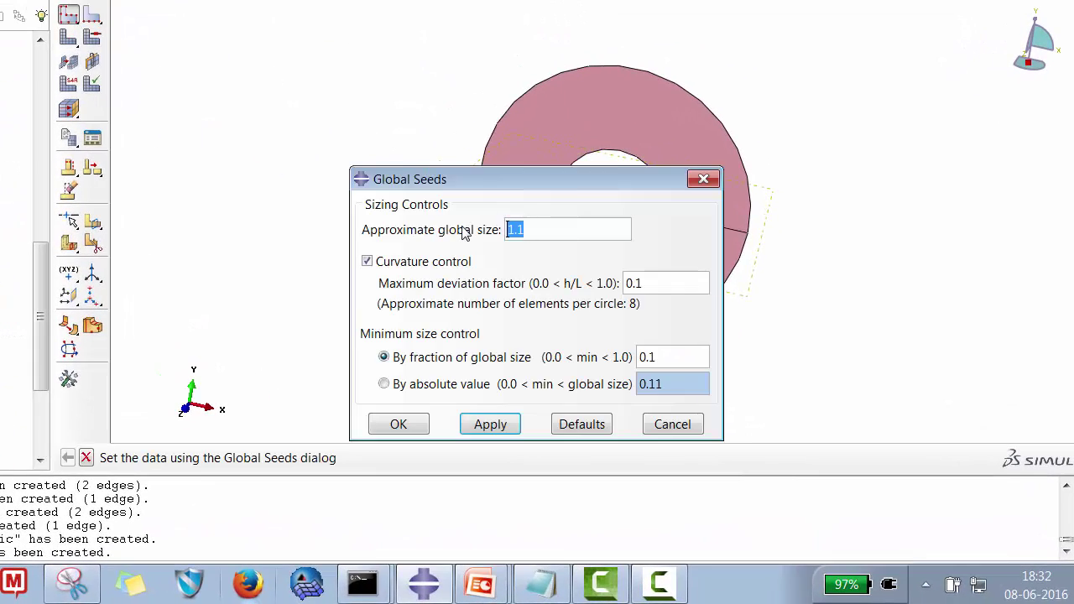
text(0.5)
click(490, 422)
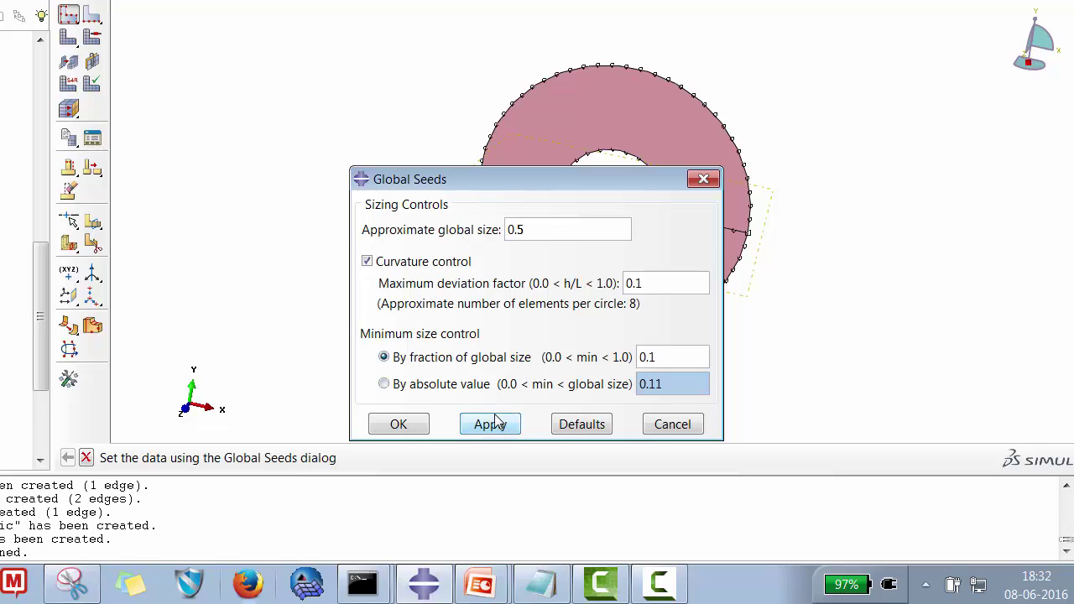
drag(551, 182, 377, 142)
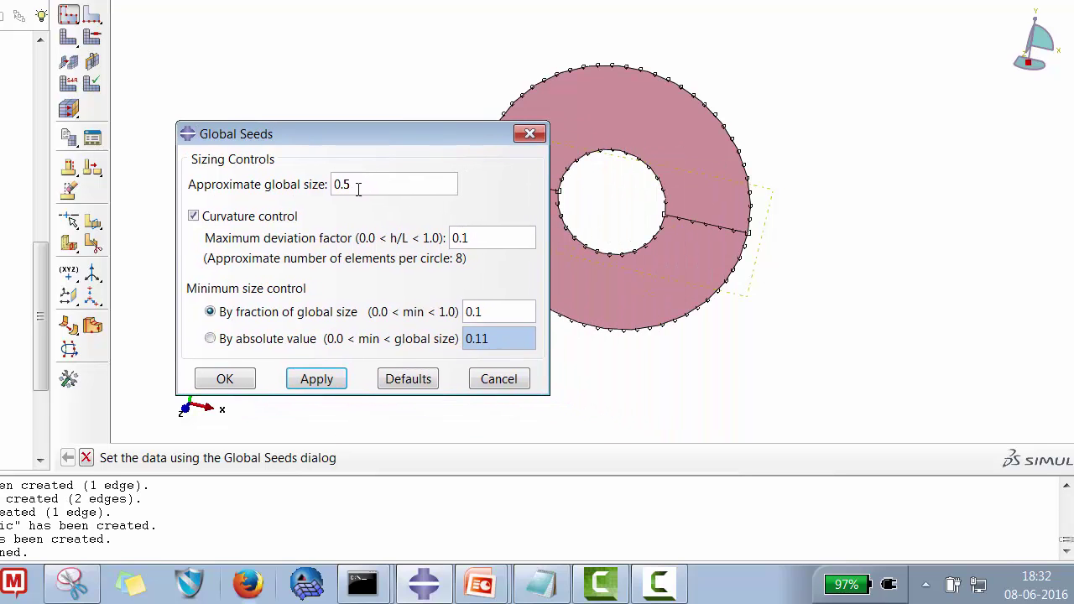
drag(358, 188, 311, 190)
text(0.1)
click(317, 378)
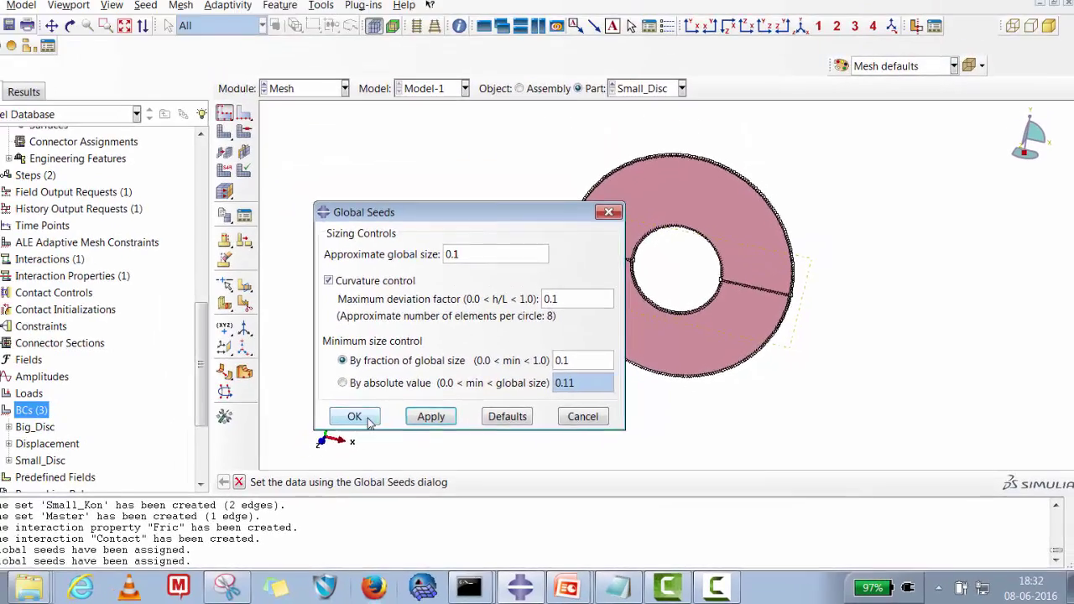
click(355, 416)
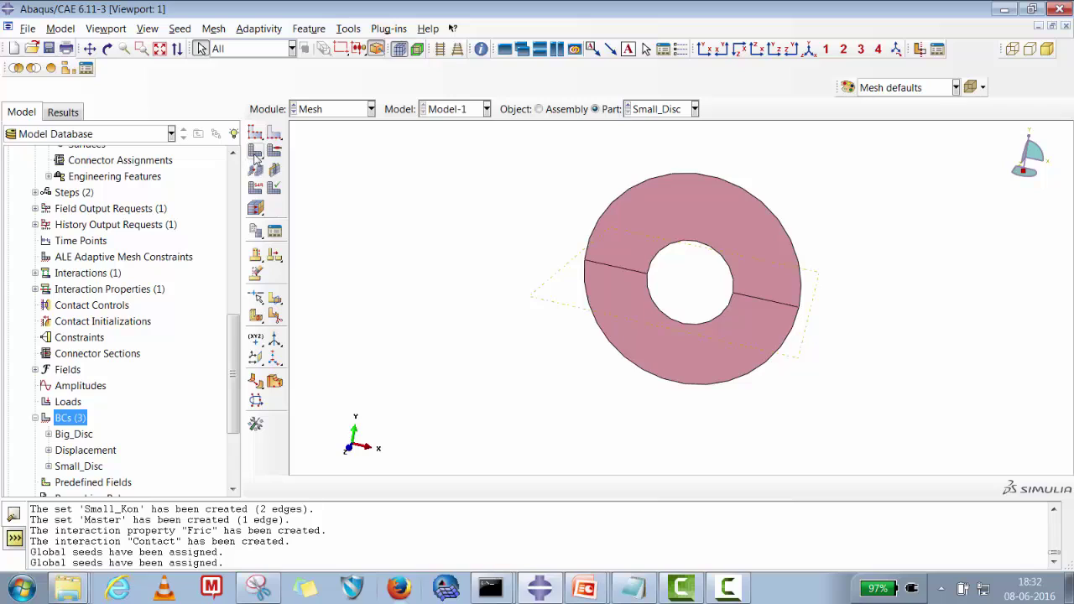
Mesh Small_Disc and assign the whole disc plane stress CPS4R elements
click(224, 131)
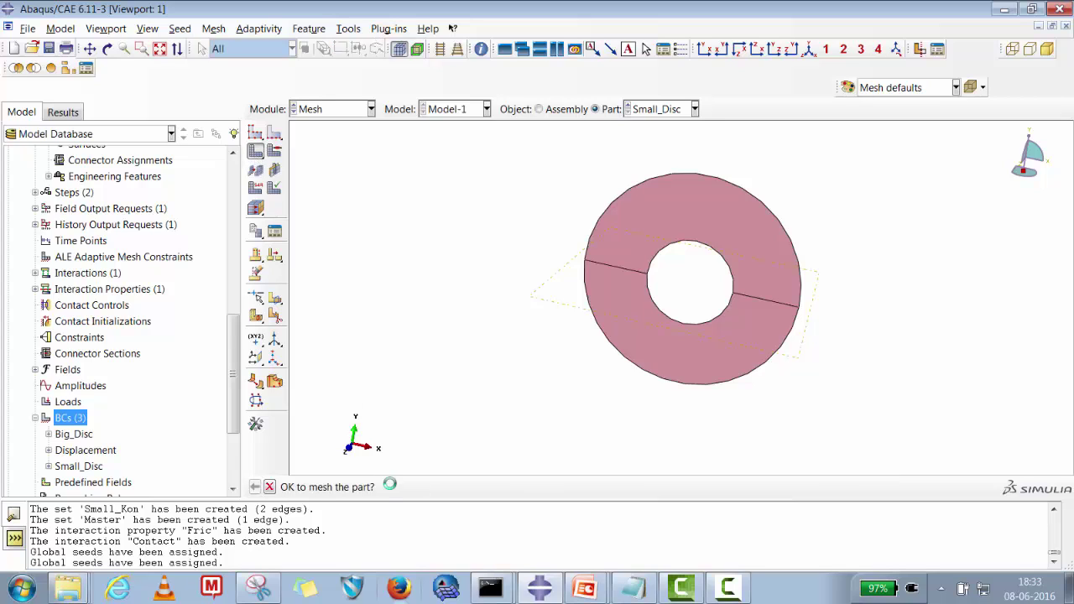
click(388, 487)
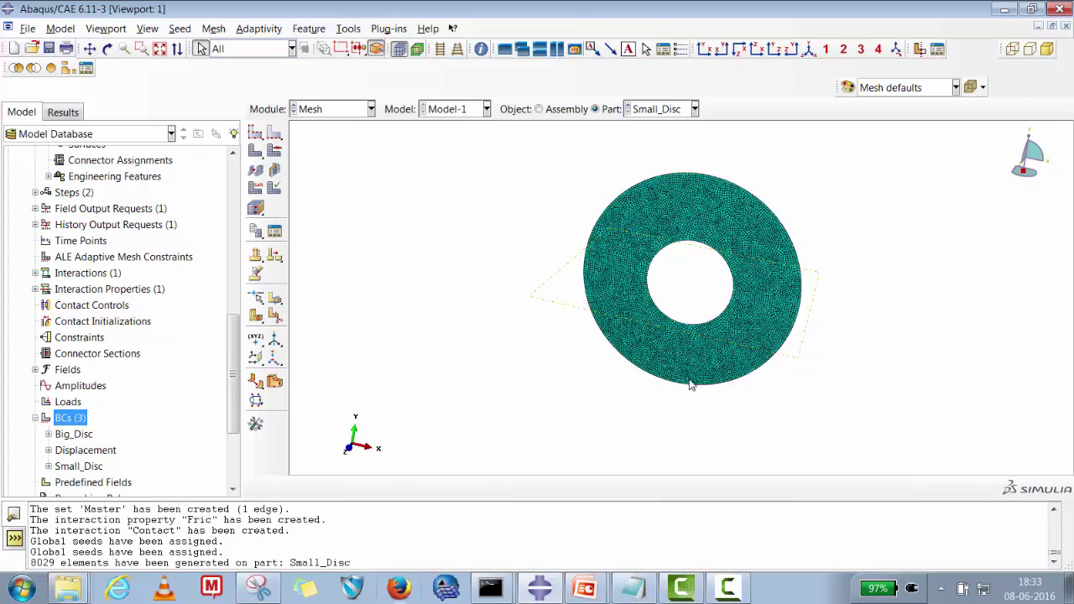
click(255, 189)
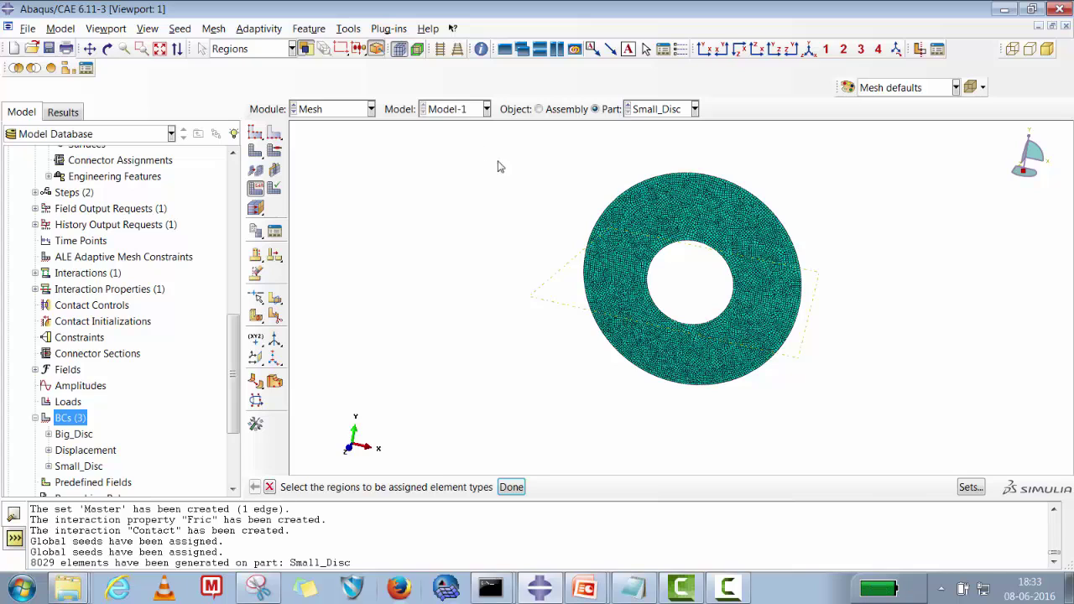
drag(479, 148, 852, 414)
click(511, 487)
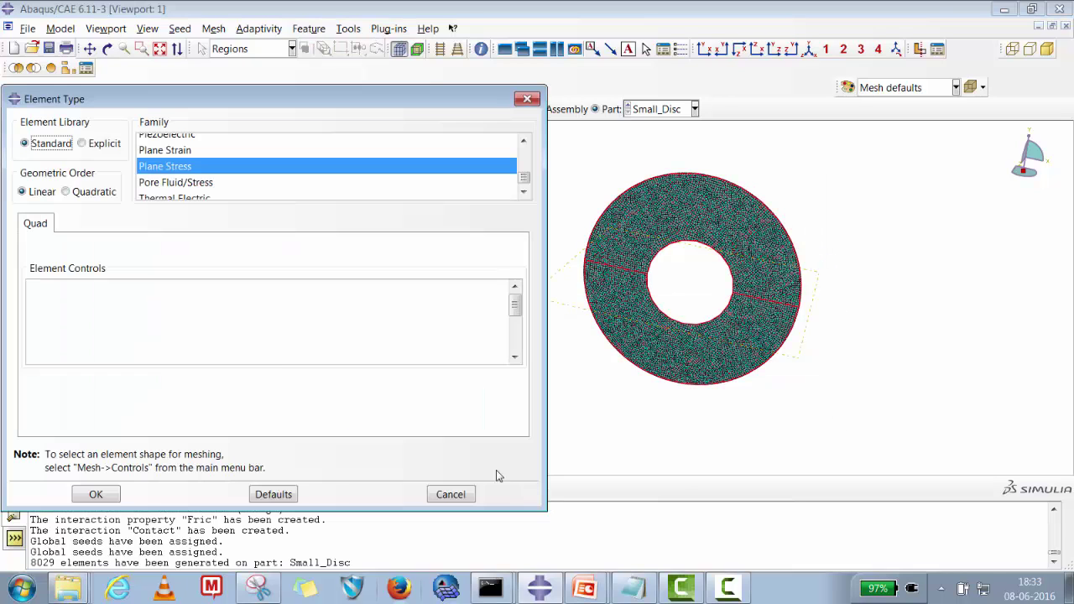
click(96, 494)
Select Big_Disc, seed it with a 0.1 global size and mesh it
click(638, 110)
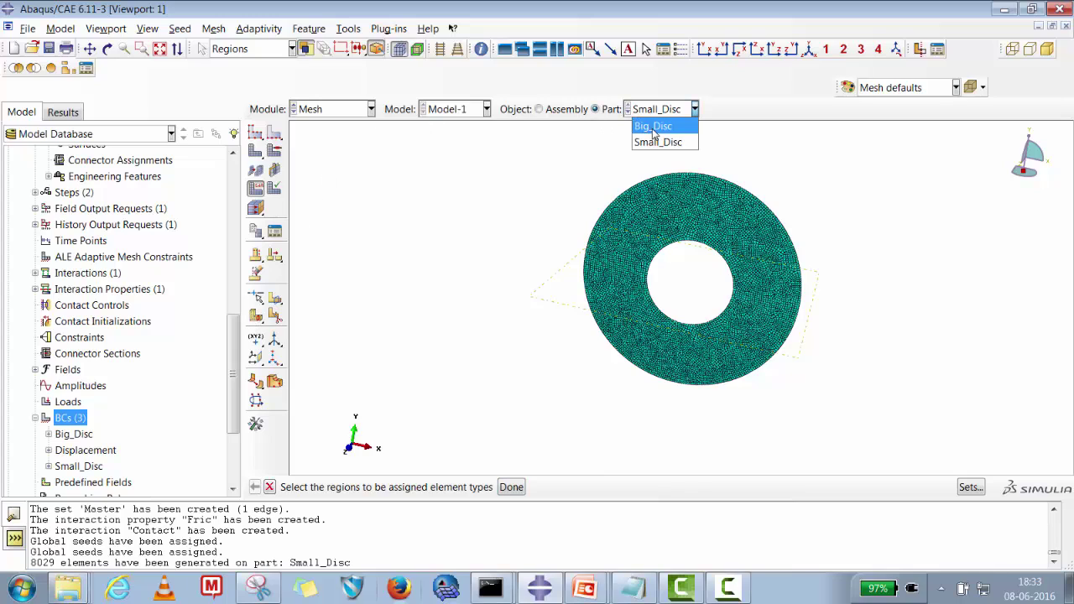
click(653, 124)
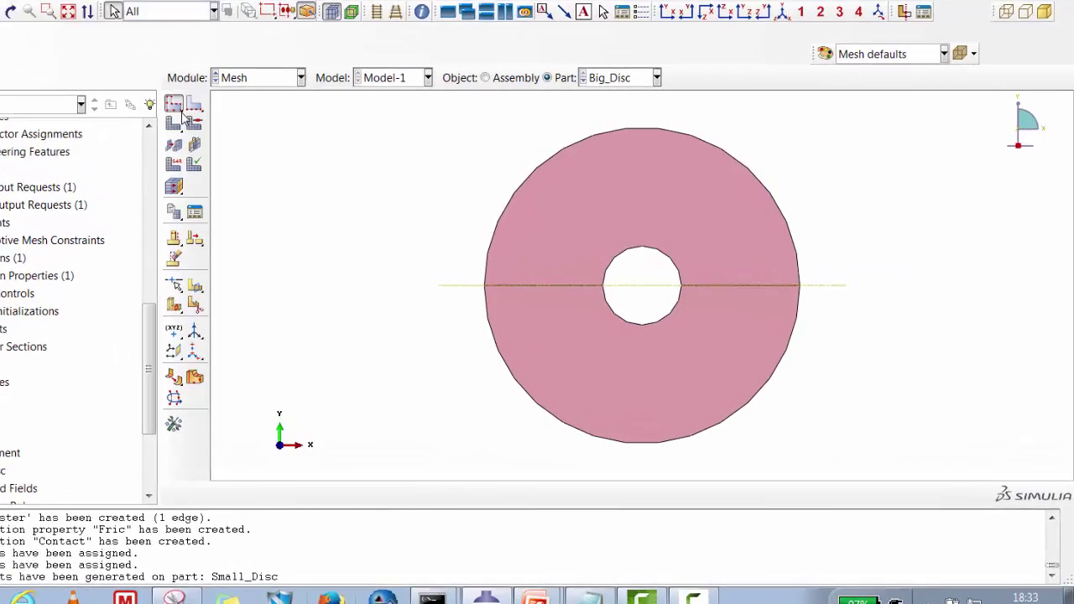
click(182, 111)
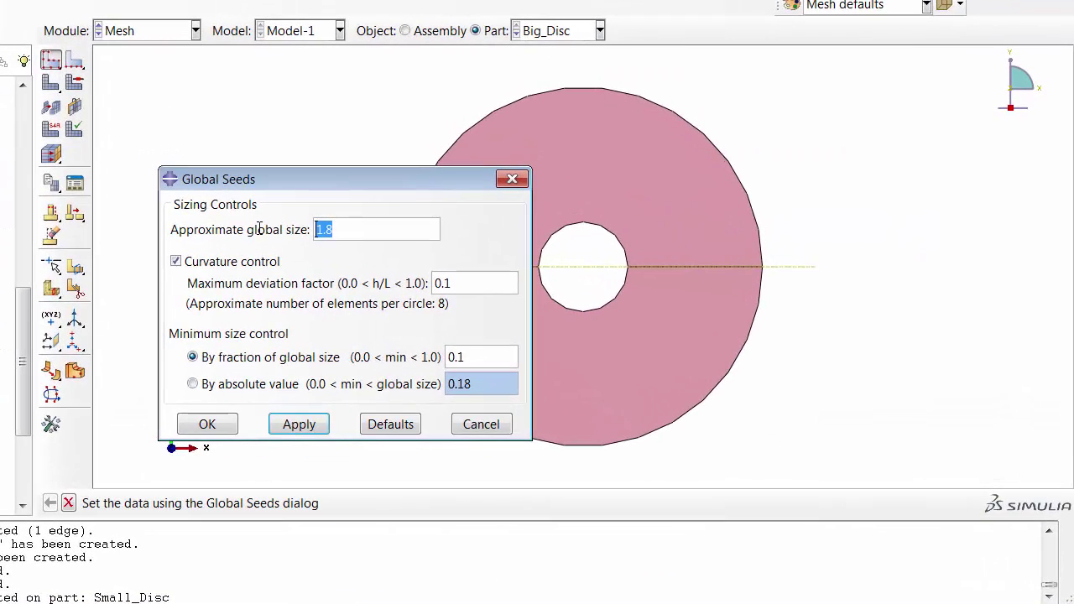
text(0.1)
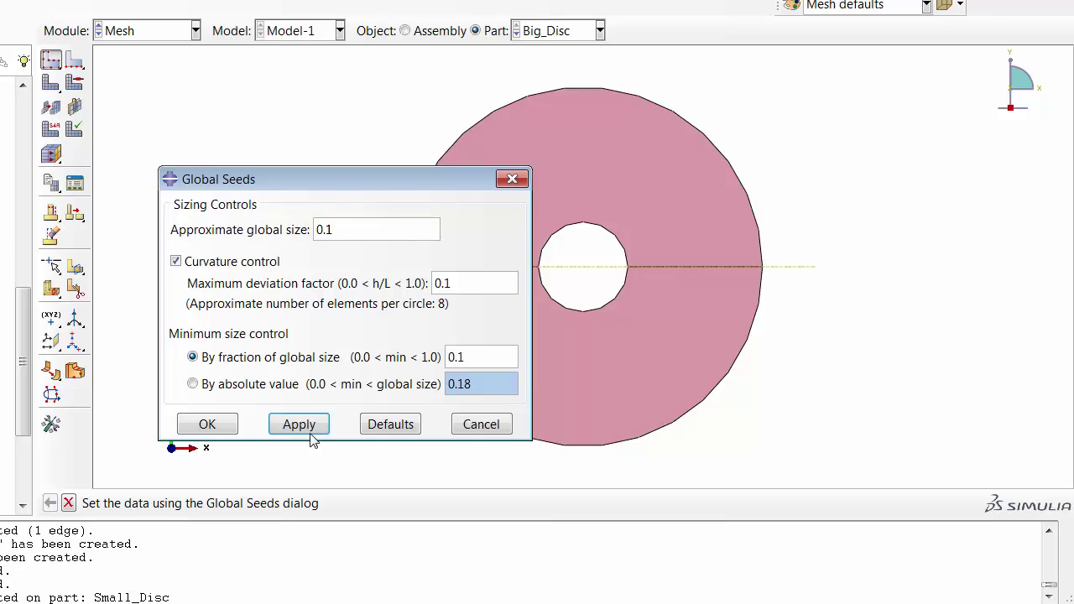
click(311, 425)
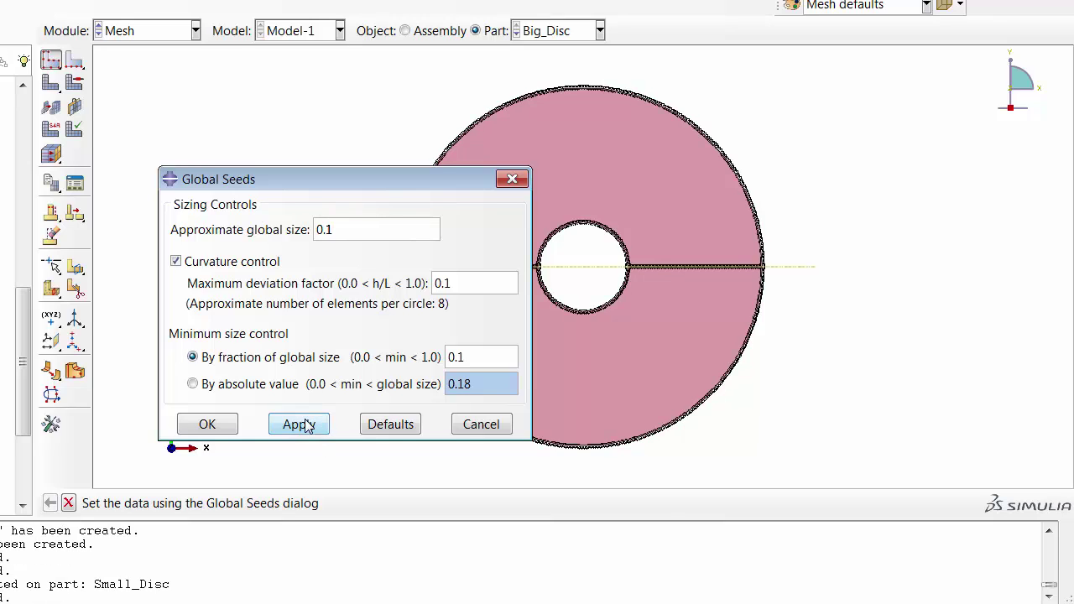
click(205, 424)
click(50, 83)
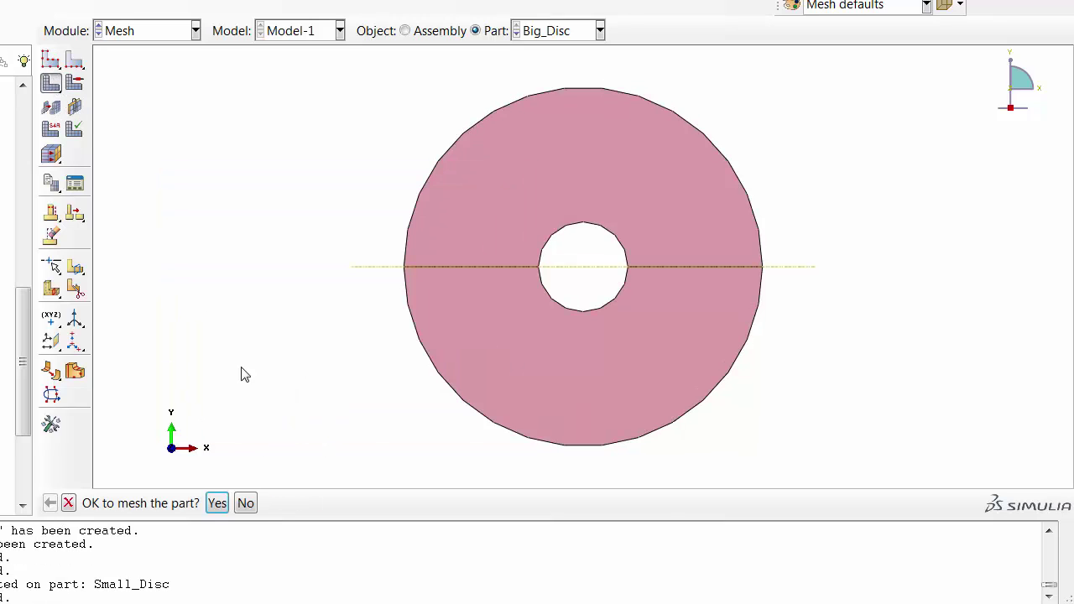
click(216, 504)
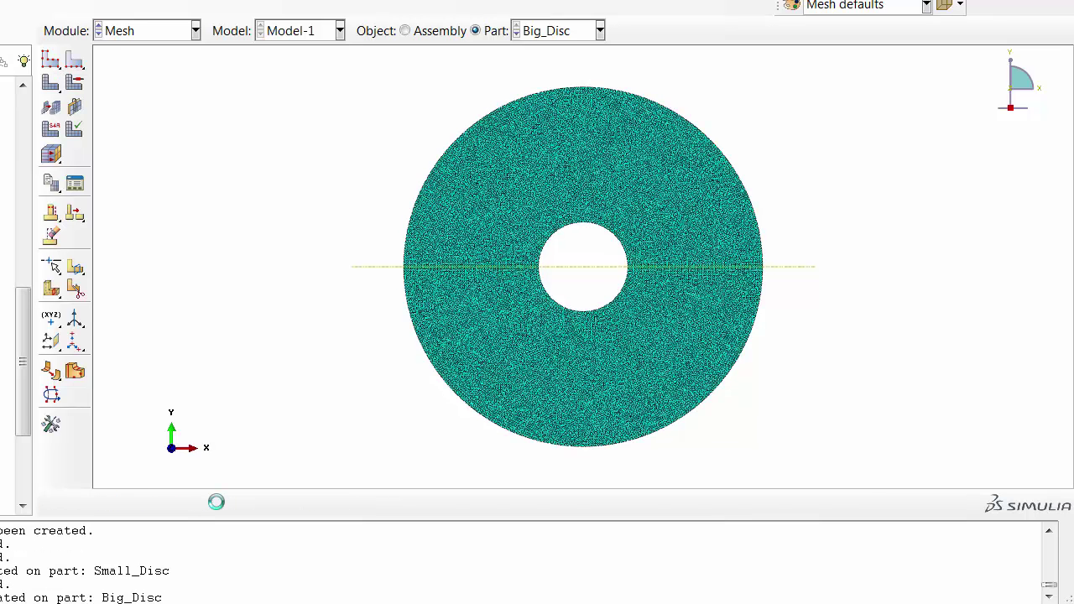
Reseed Big_Disc with a coarser 0.25 global size and remesh it
click(55, 60)
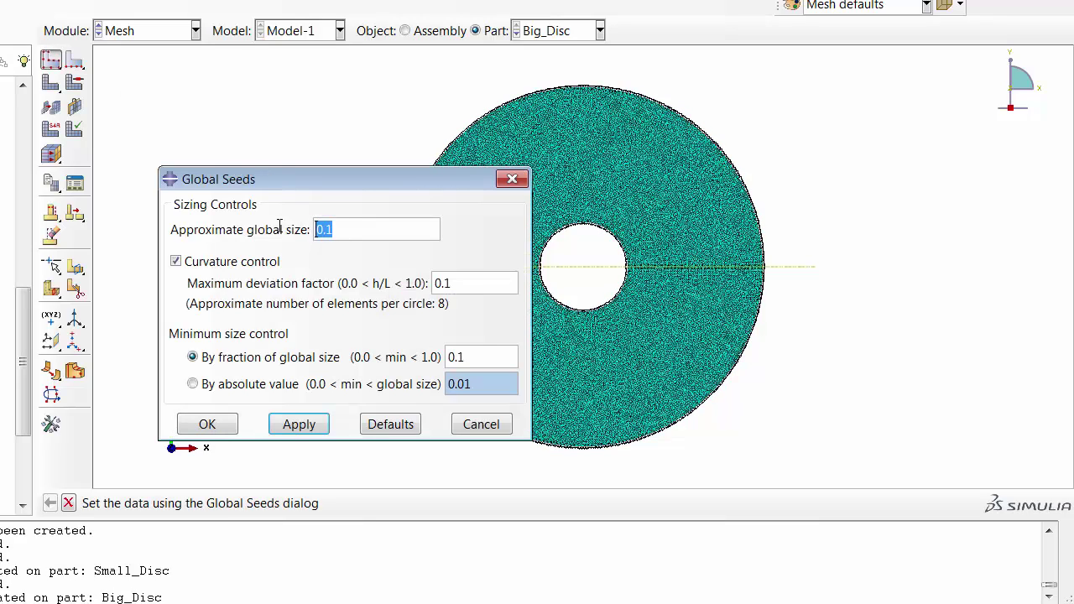
text(0)
click(297, 425)
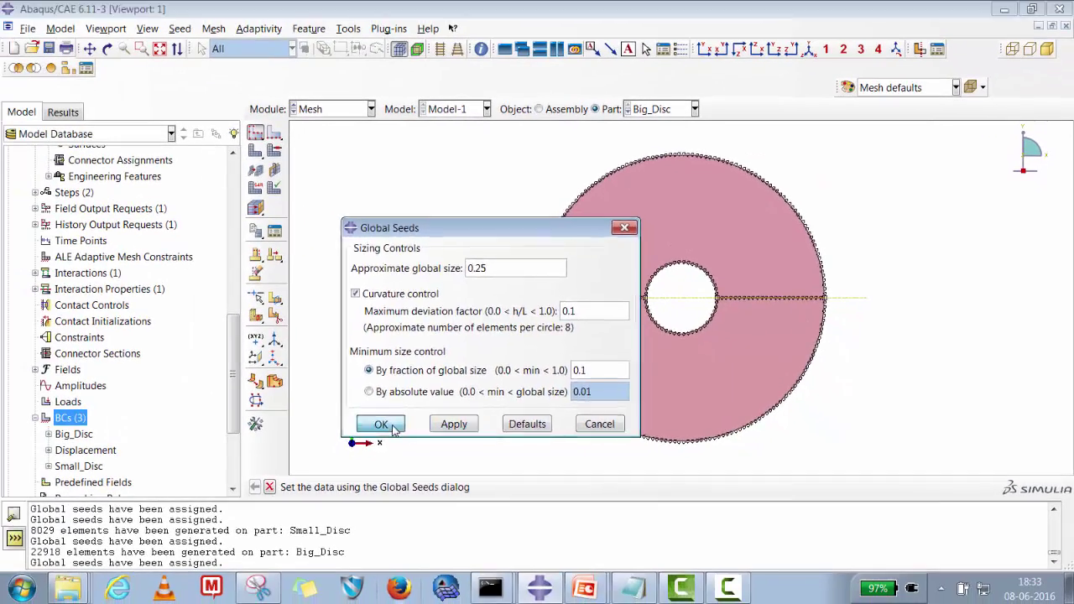
click(386, 425)
click(255, 152)
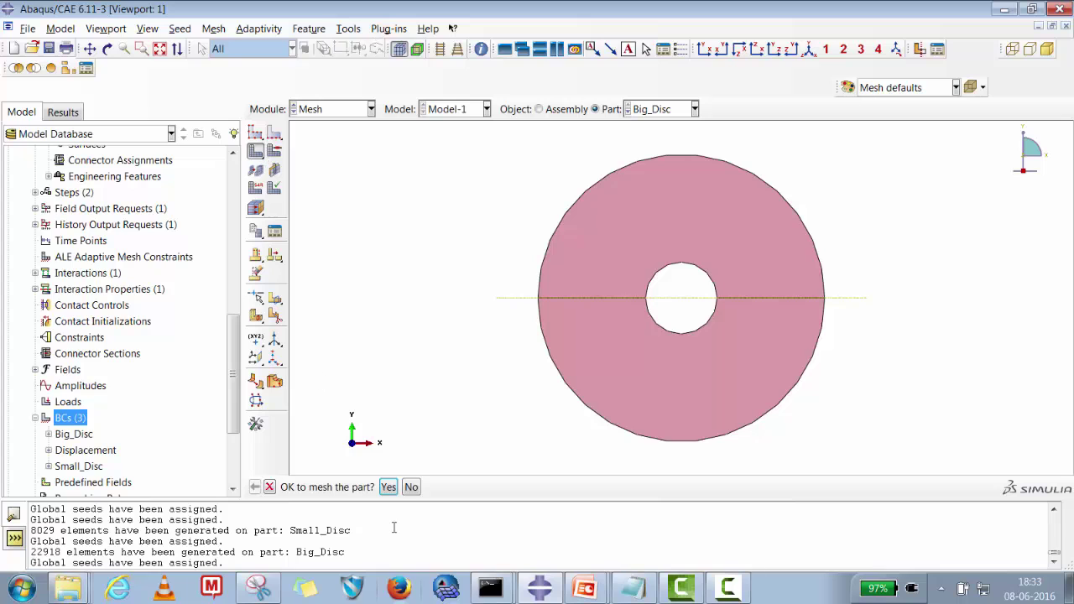
click(388, 488)
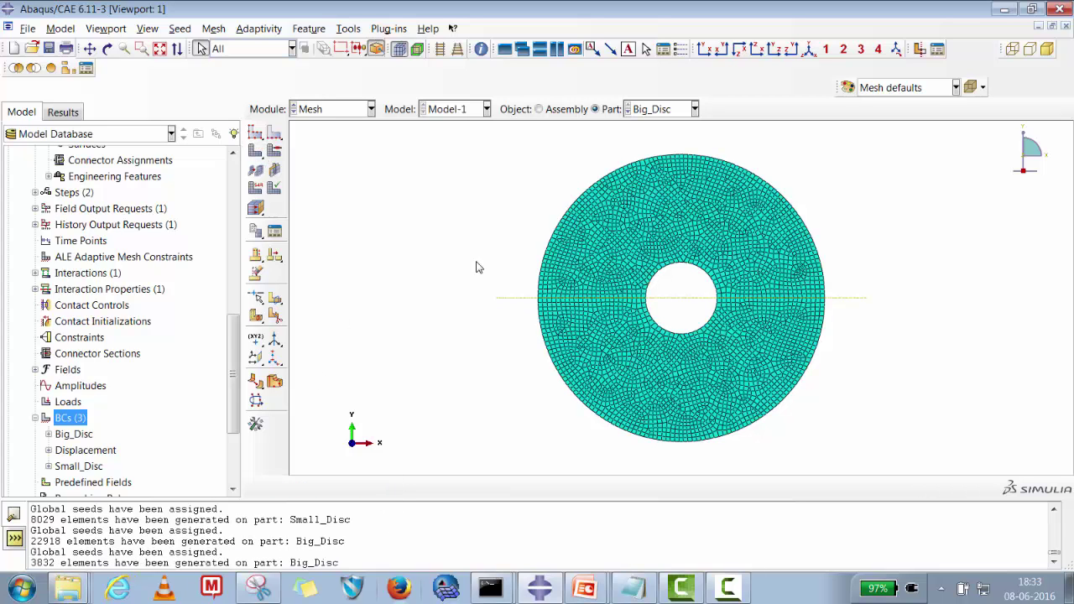
Reseed Small_Disc at 0.25, remesh it, and display the assembled discs
click(651, 111)
click(655, 136)
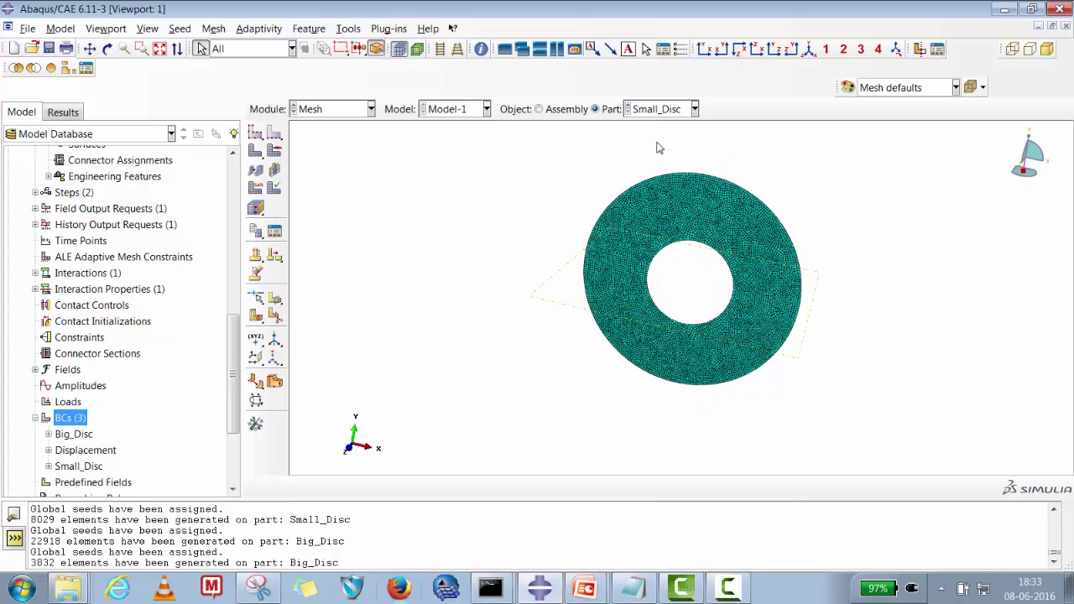
click(255, 132)
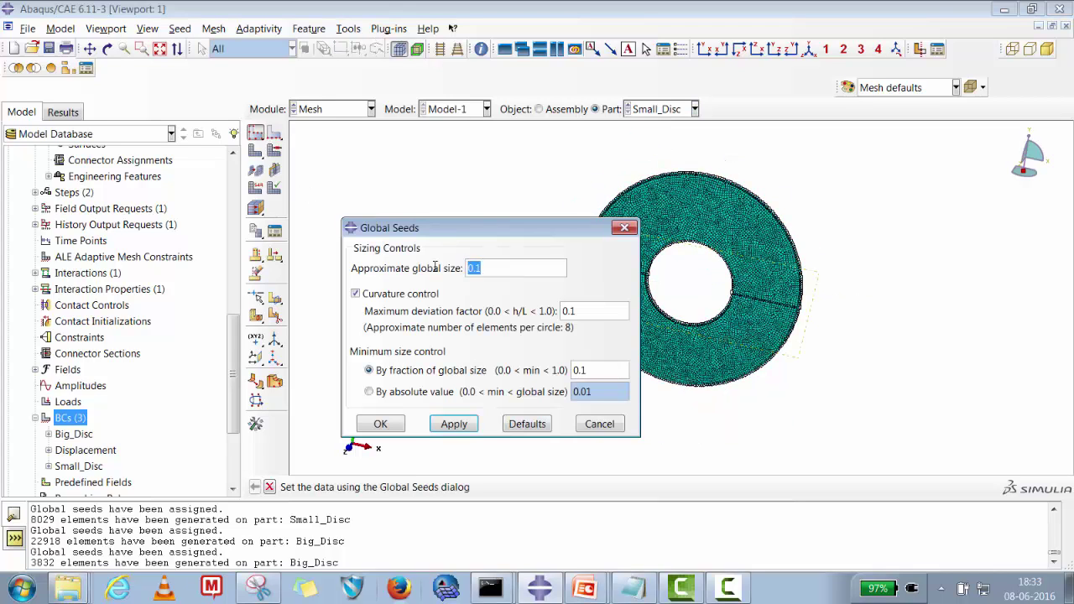
text(0)
click(454, 424)
click(380, 424)
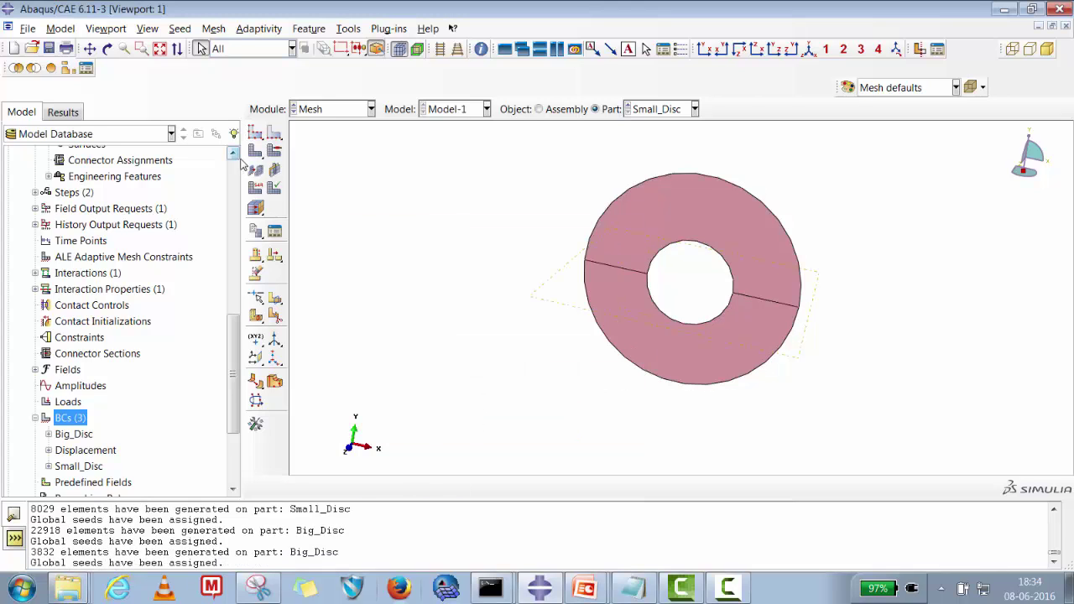
click(257, 209)
click(389, 487)
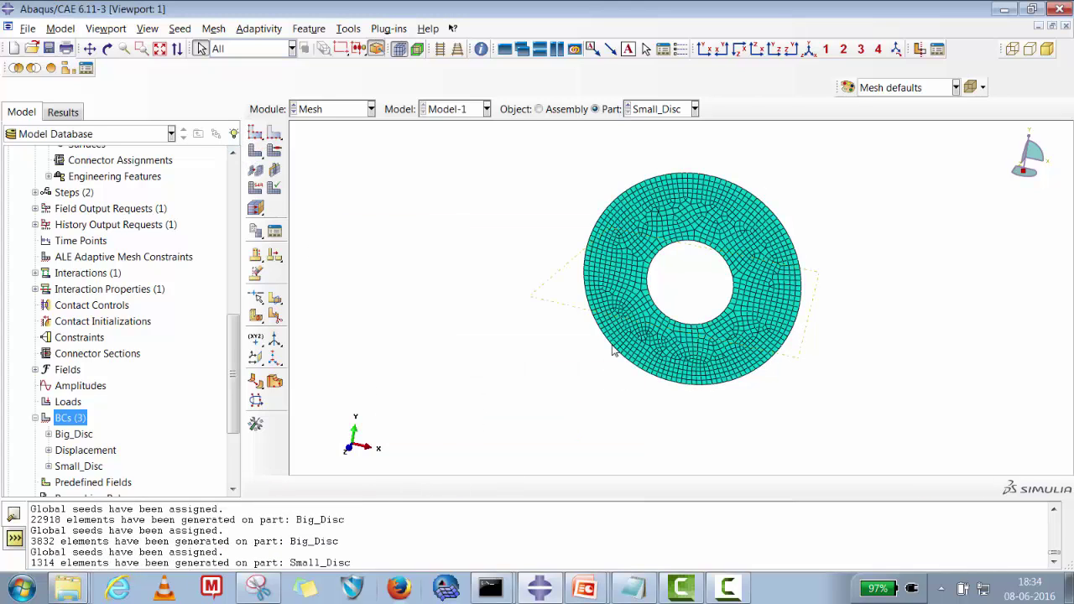
click(540, 109)
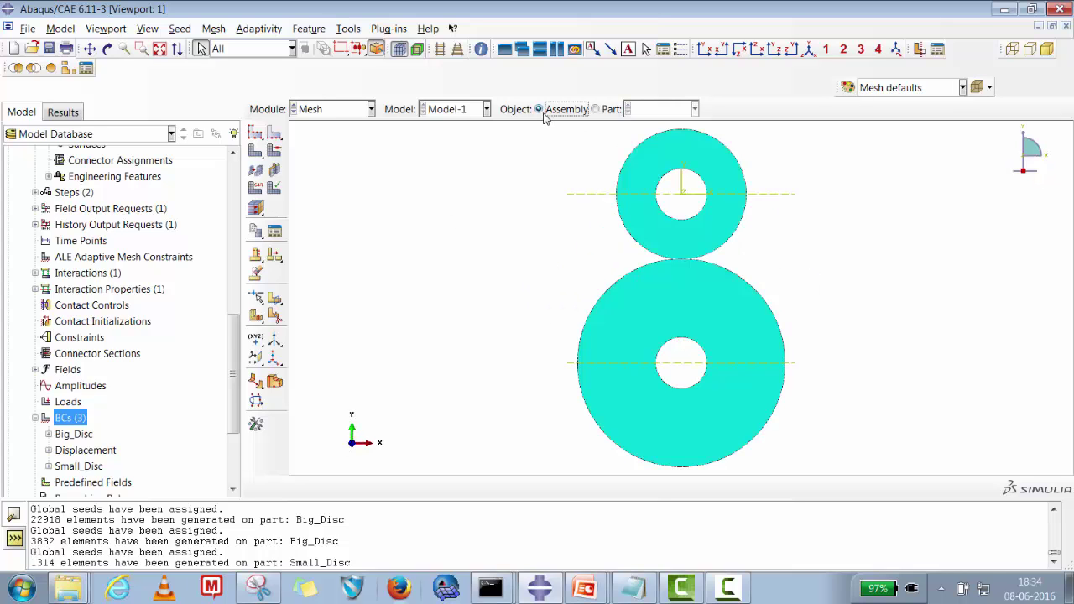
Tilt the assembly to inspect both meshes, then restore the front view and show the module list
click(107, 48)
drag(666, 257, 762, 288)
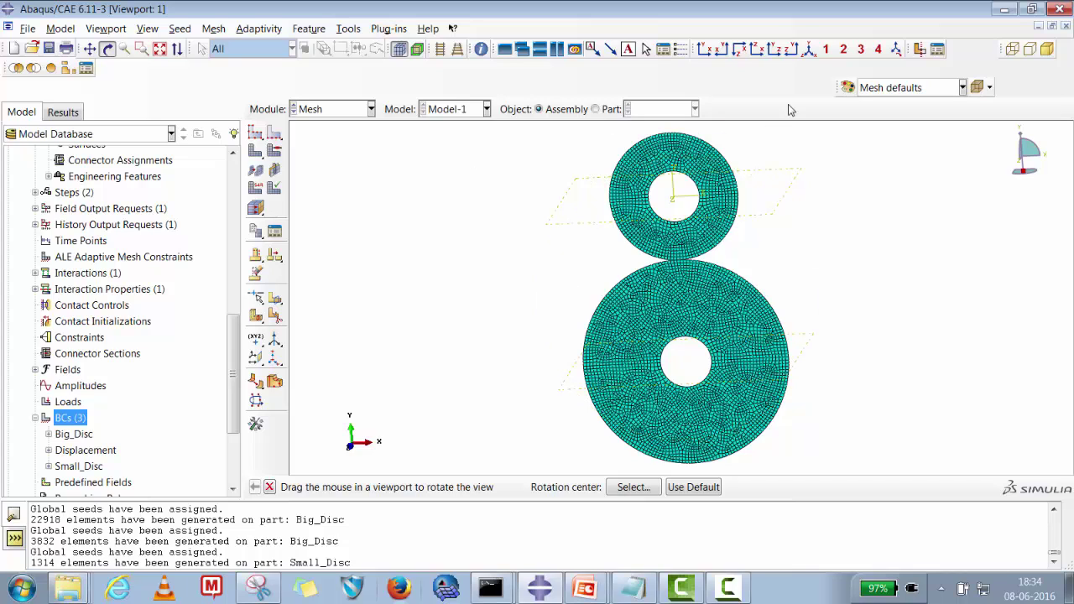
click(704, 49)
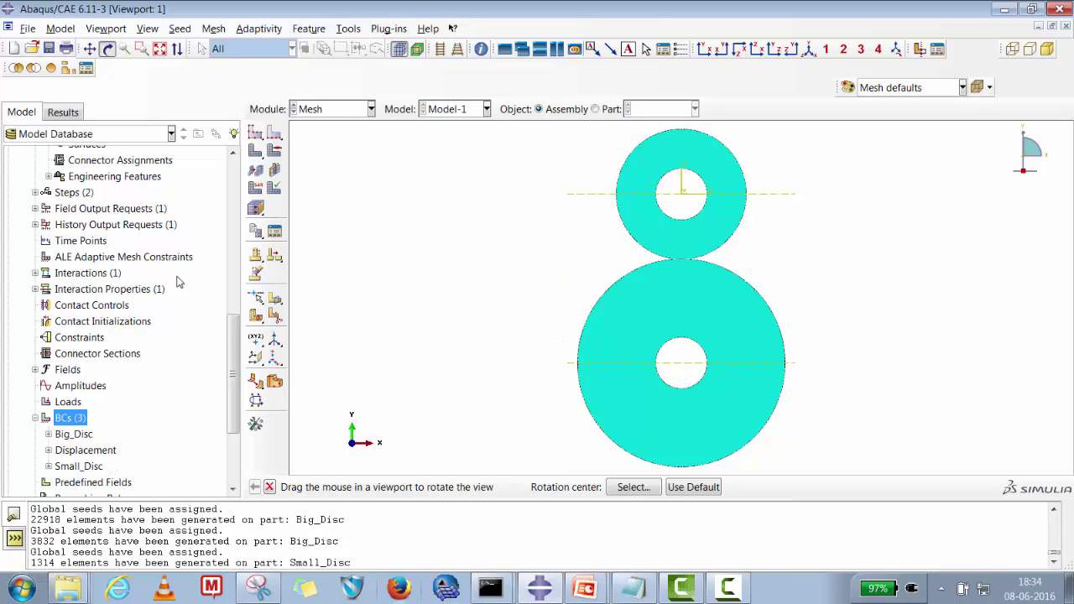
click(323, 104)
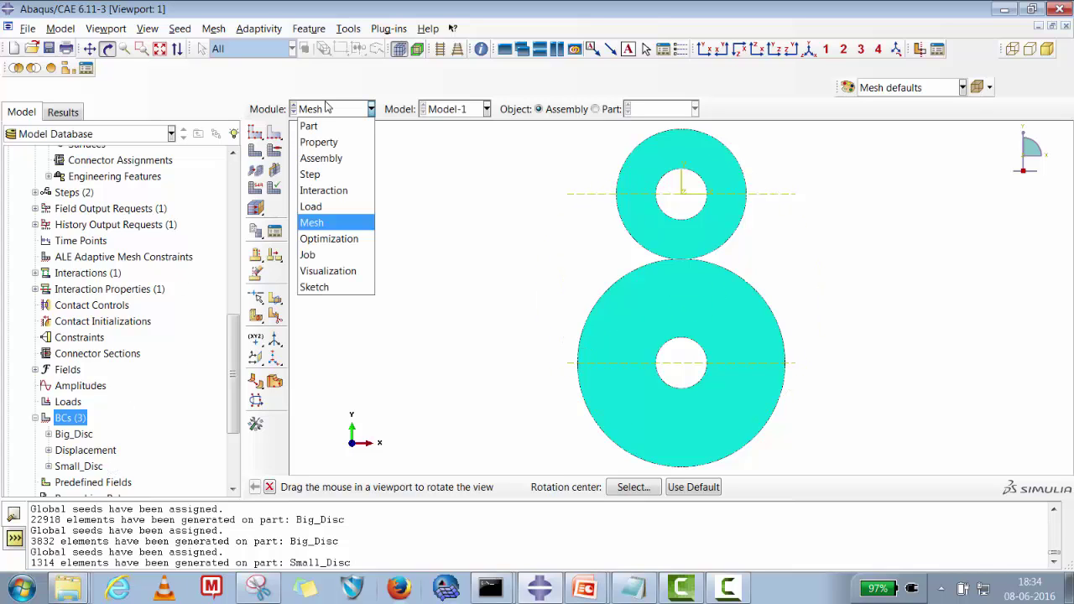
In the Job module, create a job named Disc_Contact
click(319, 255)
click(251, 434)
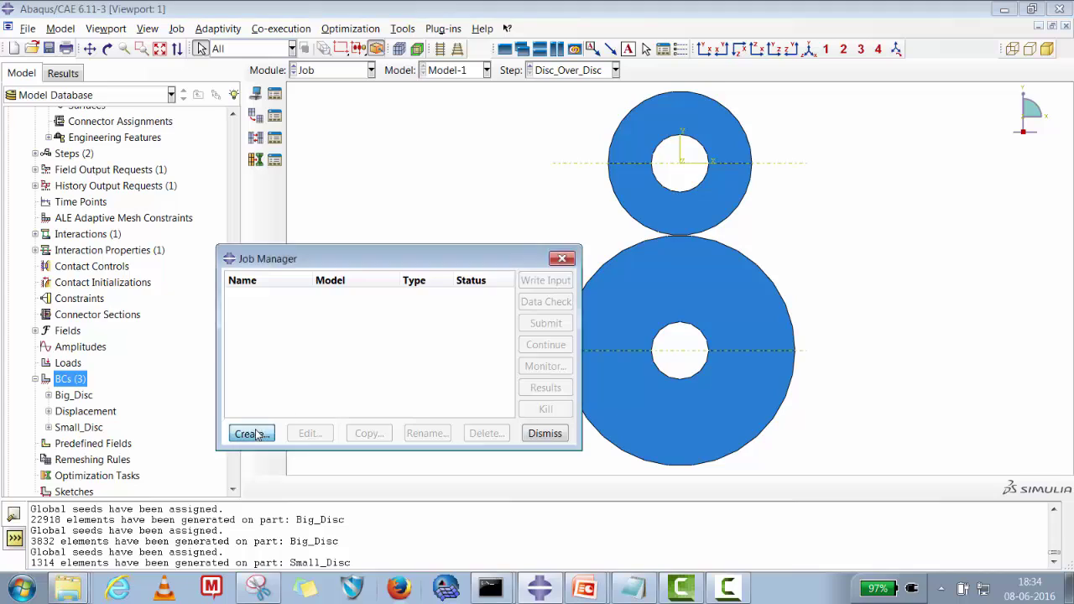
text(D)
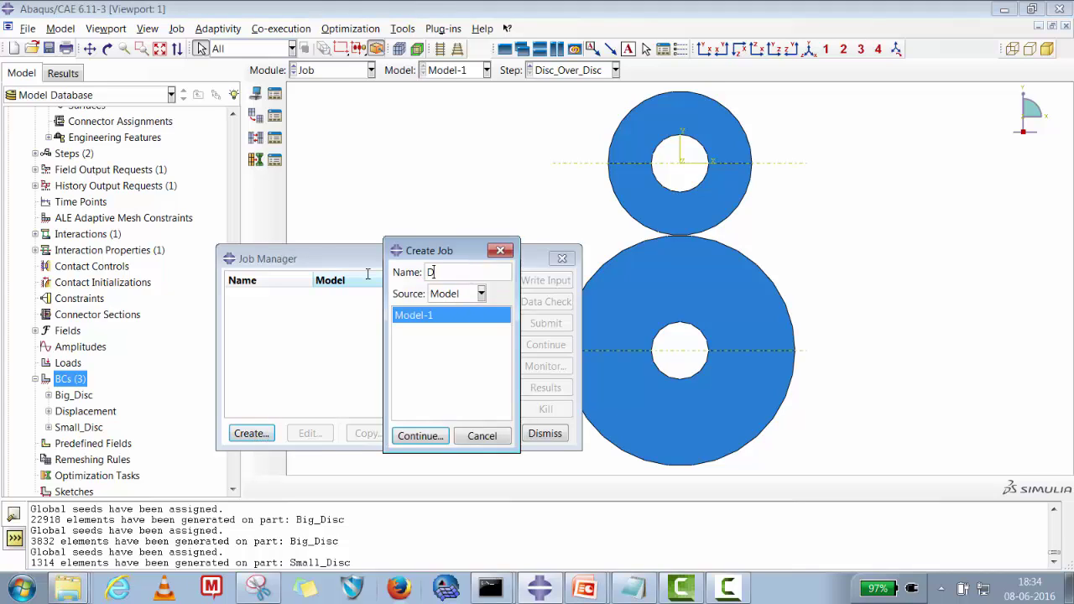
text(isc_Contact)
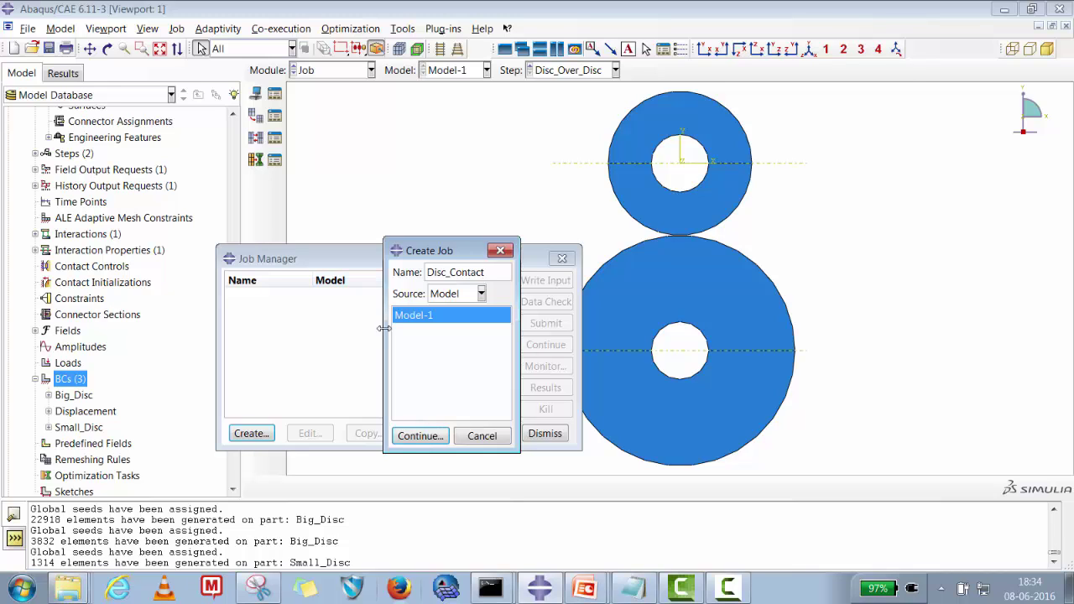
click(408, 438)
click(448, 504)
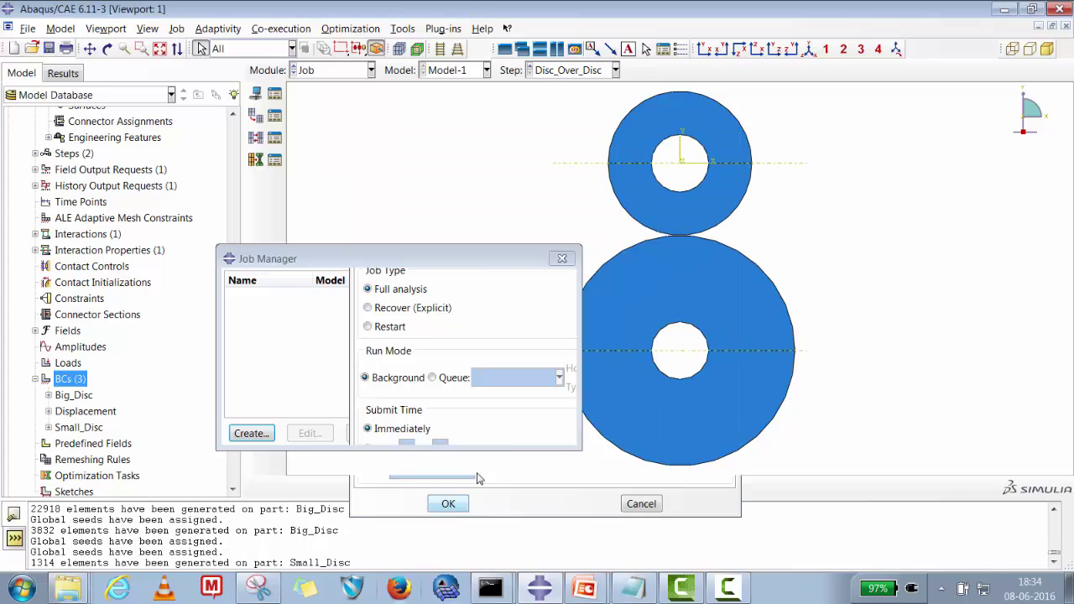
Data-check and submit Disc_Contact, overwriting old files, then open its results
click(548, 307)
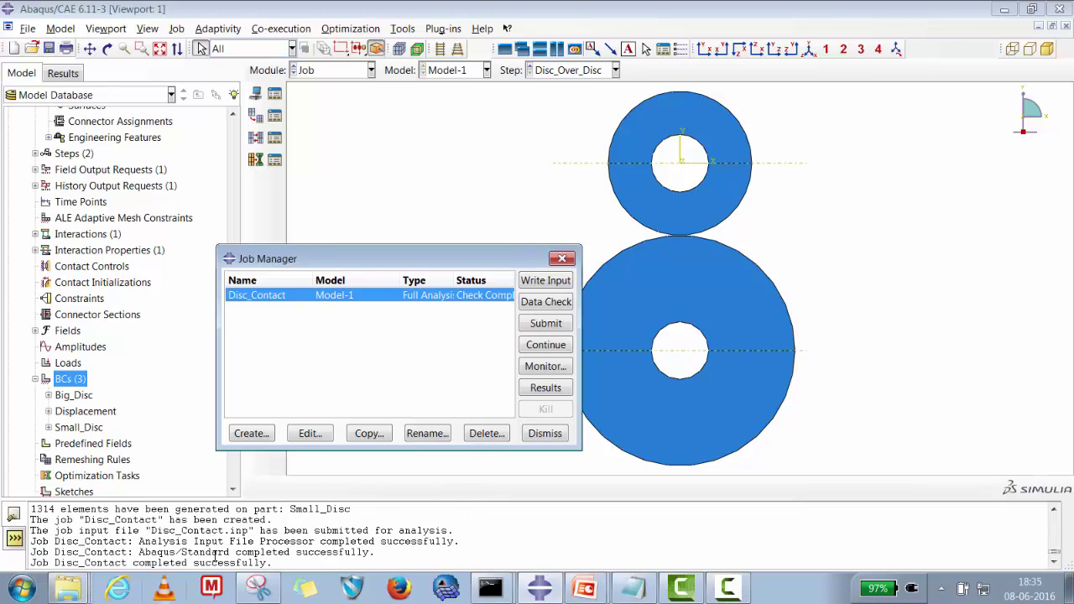
drag(232, 541, 334, 544)
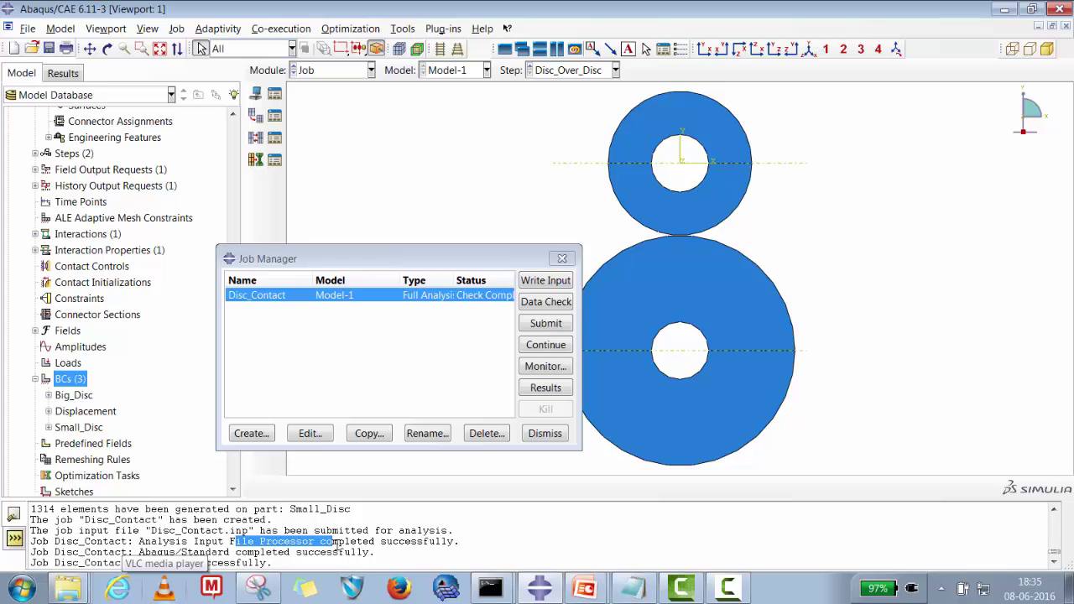
click(335, 544)
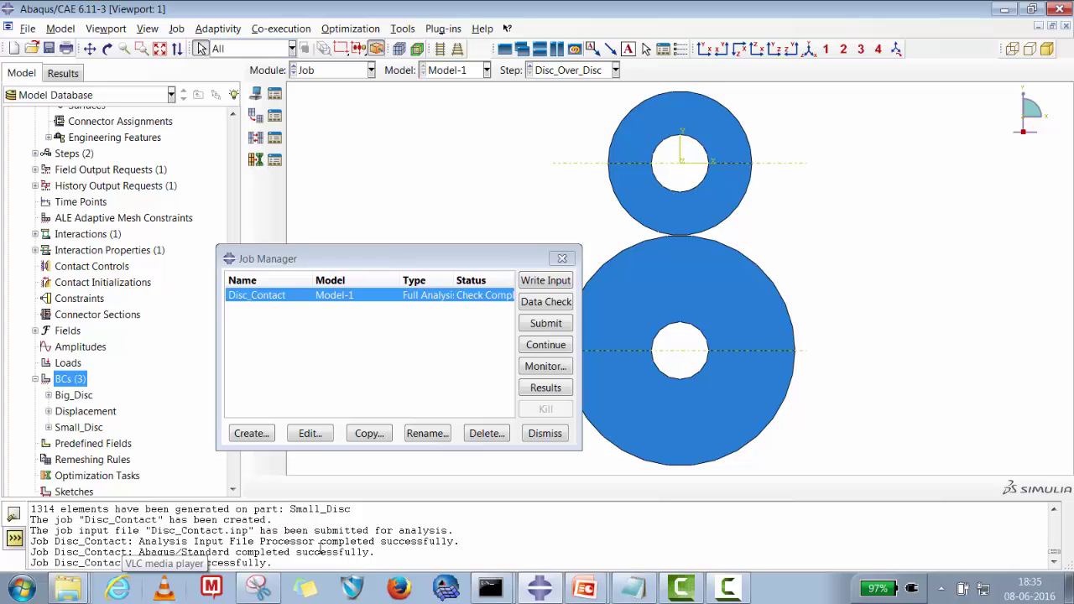
click(531, 327)
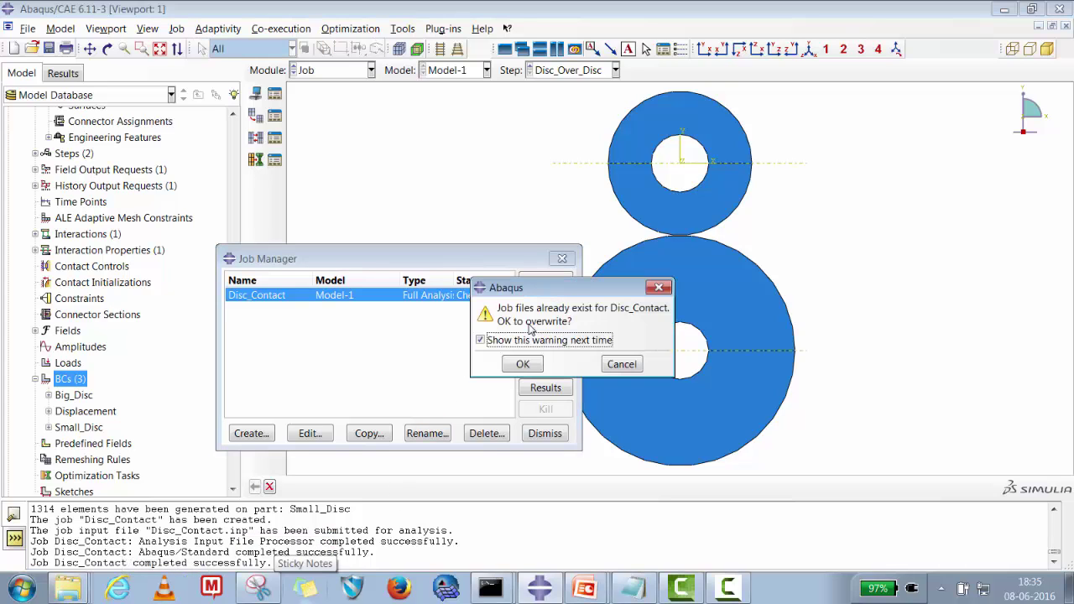
click(529, 367)
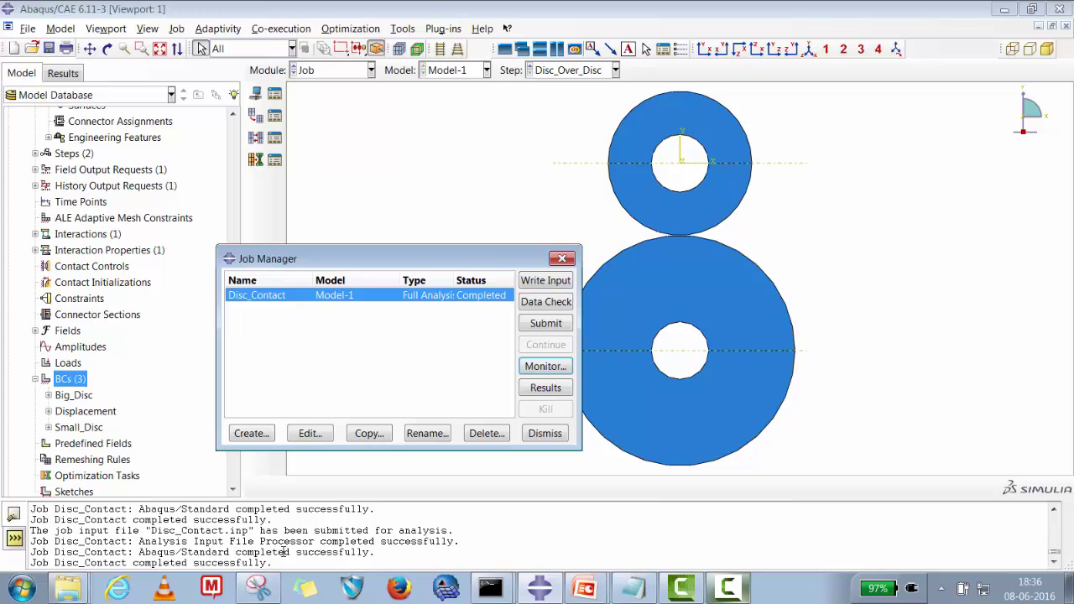
click(540, 388)
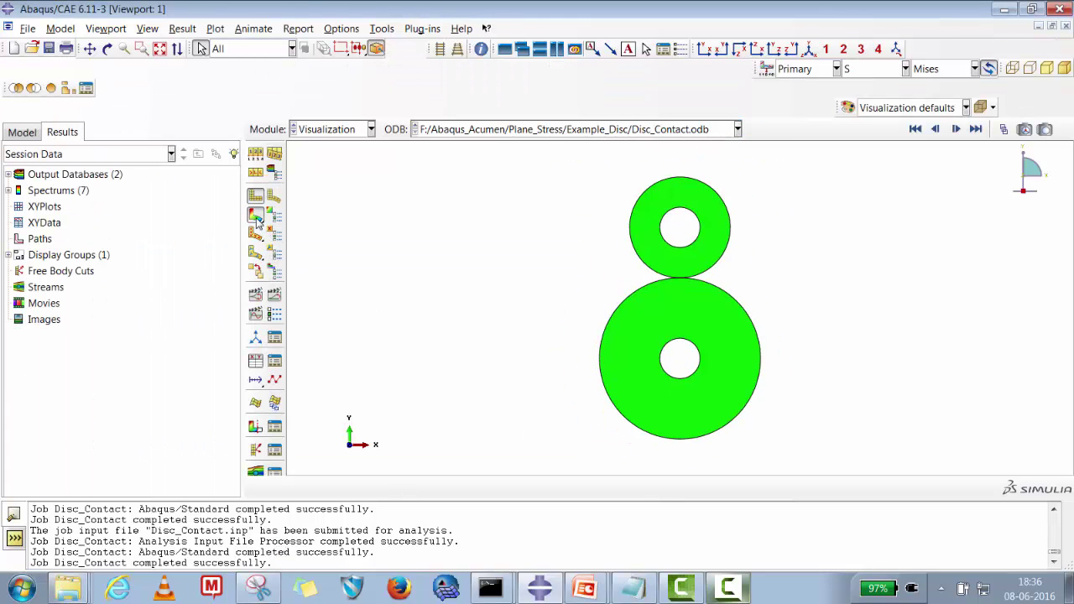
Plot the von Mises contour, animate to the final frame, and zoom on the 357.06 contact peak
click(256, 217)
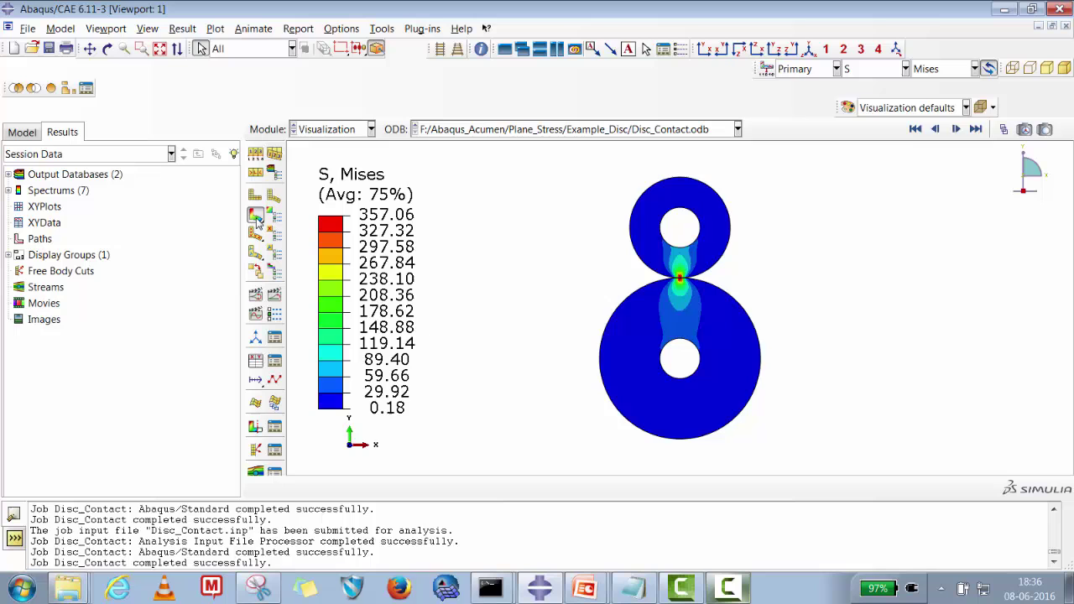
click(275, 297)
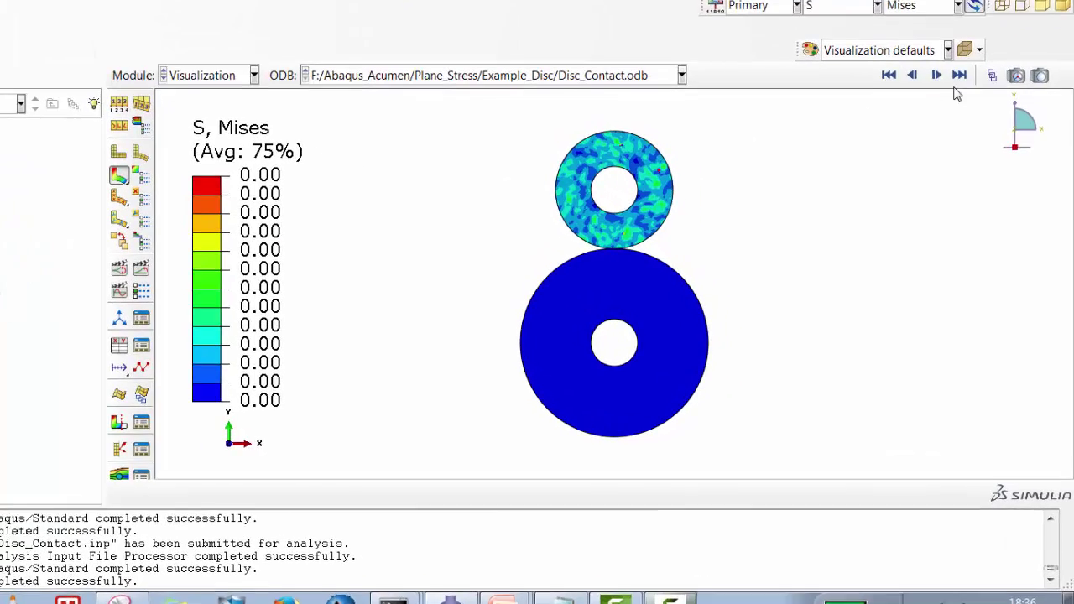
click(960, 74)
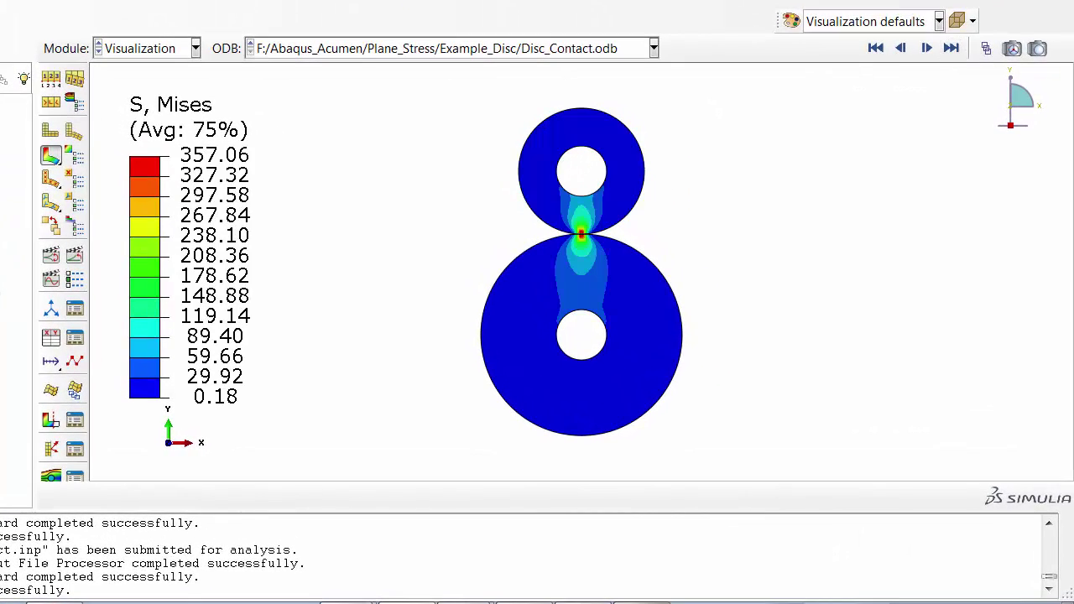
drag(484, 195, 692, 283)
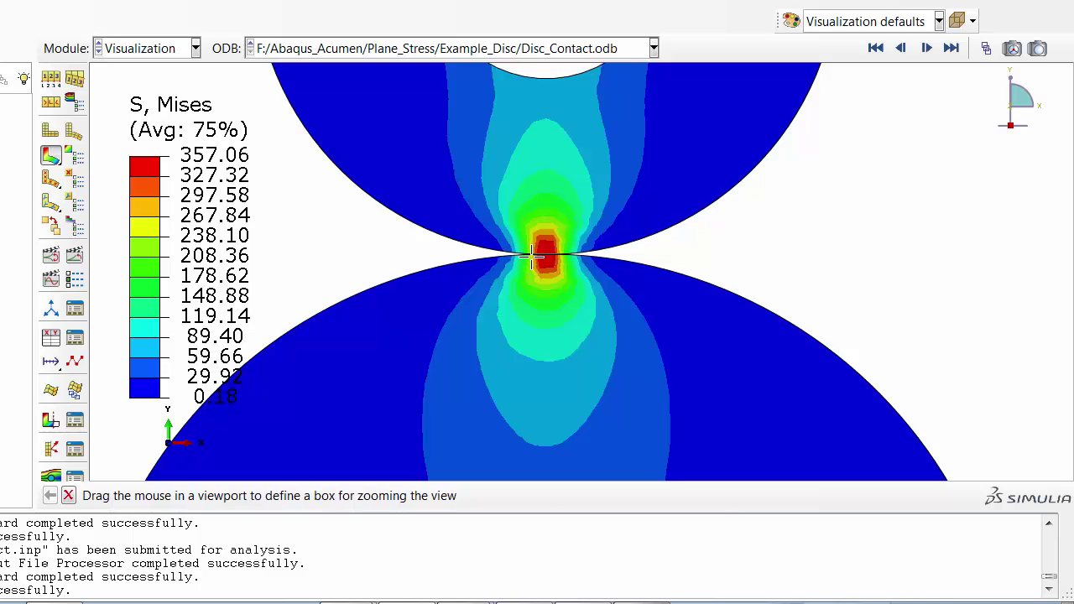
click(75, 155)
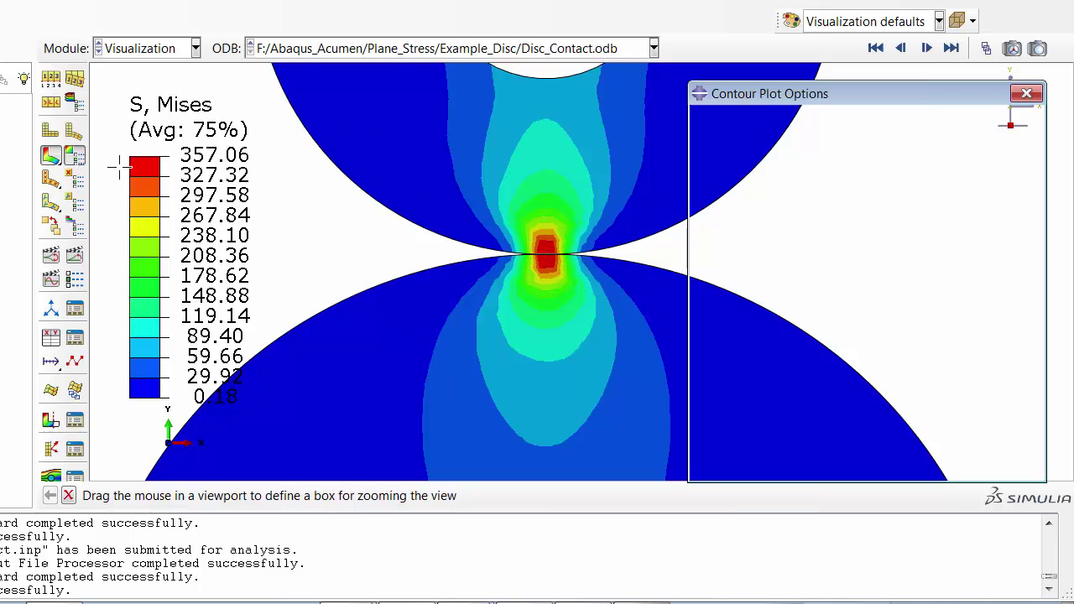
click(846, 122)
click(762, 238)
drag(850, 236, 770, 238)
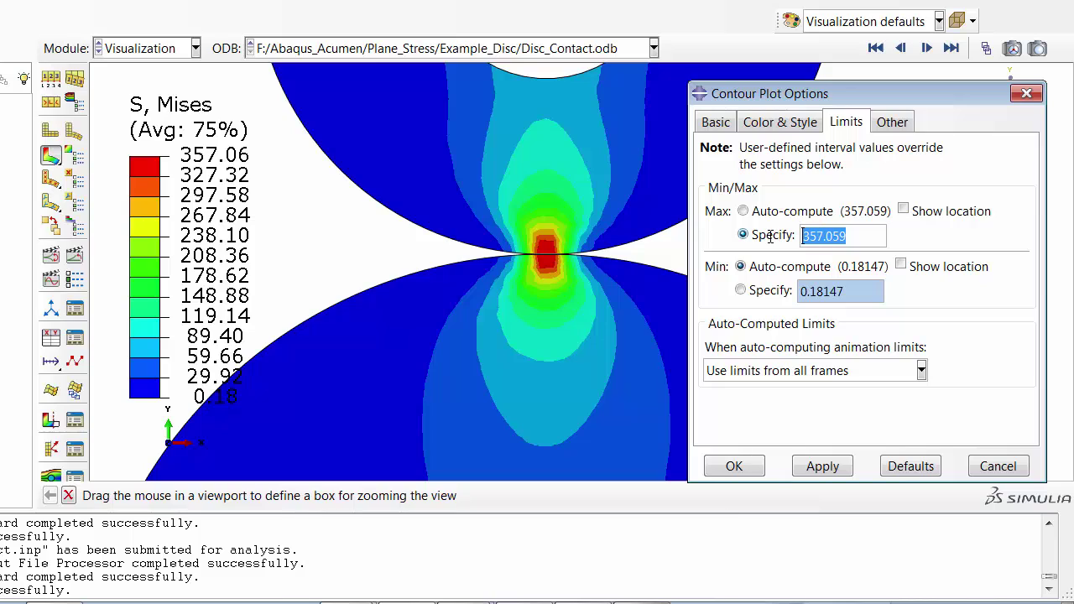
text(220)
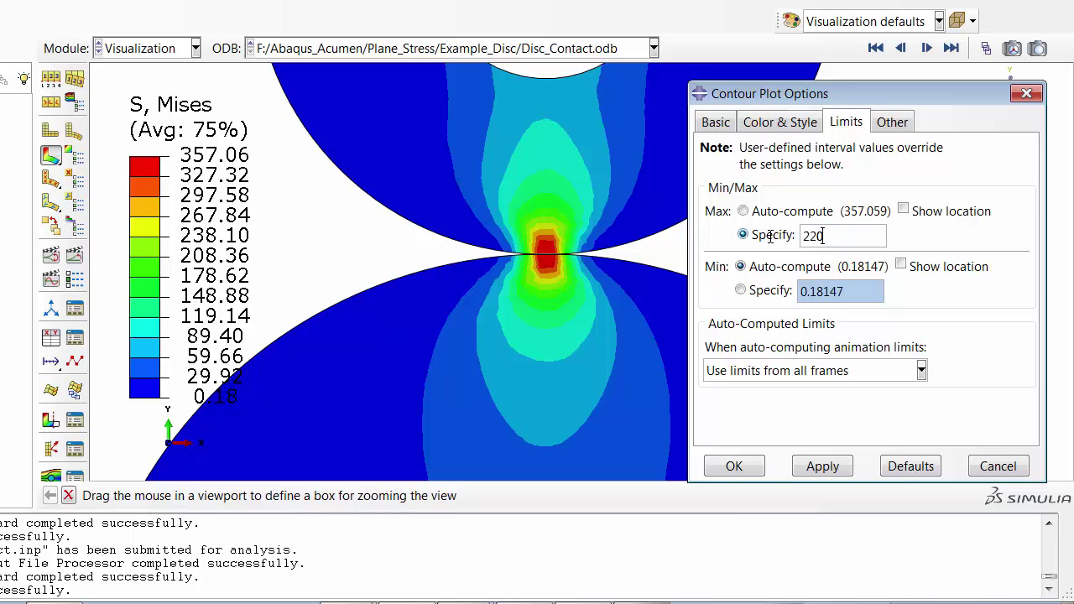
click(823, 472)
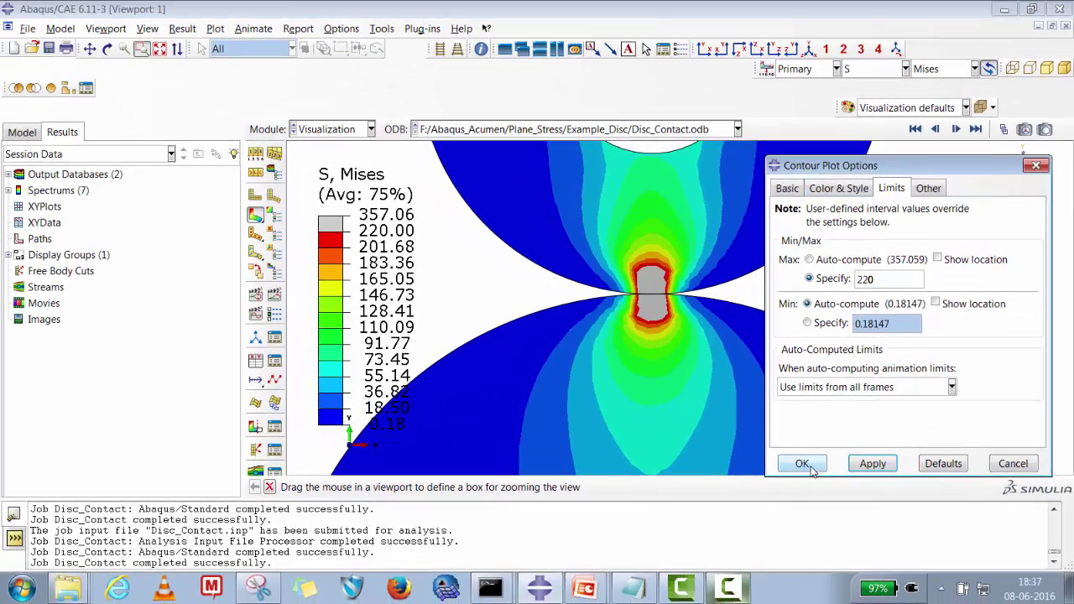
click(856, 191)
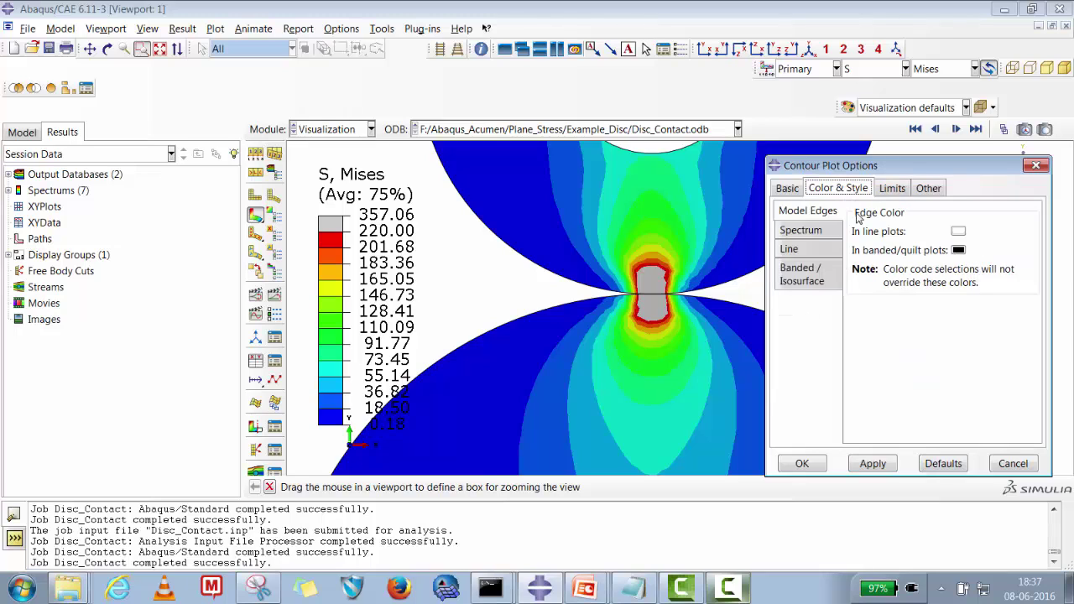
click(889, 193)
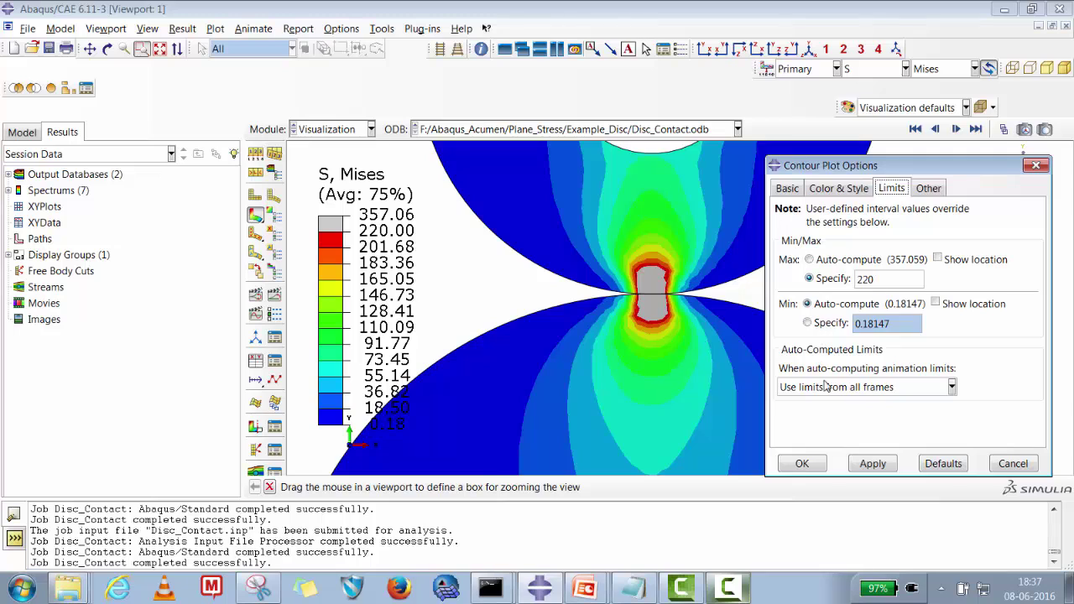
click(828, 262)
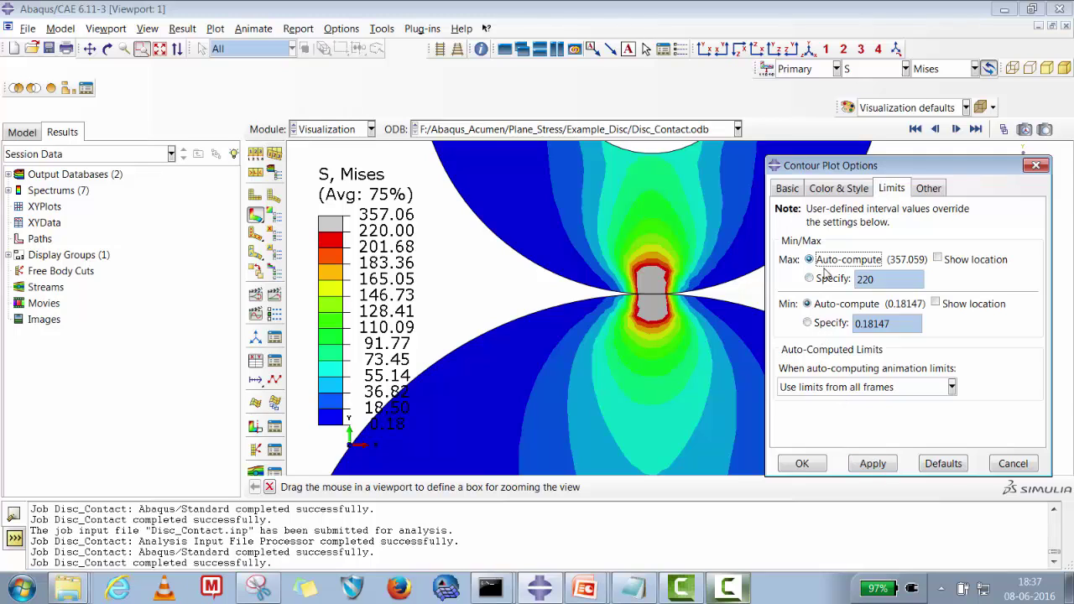
click(873, 463)
click(803, 463)
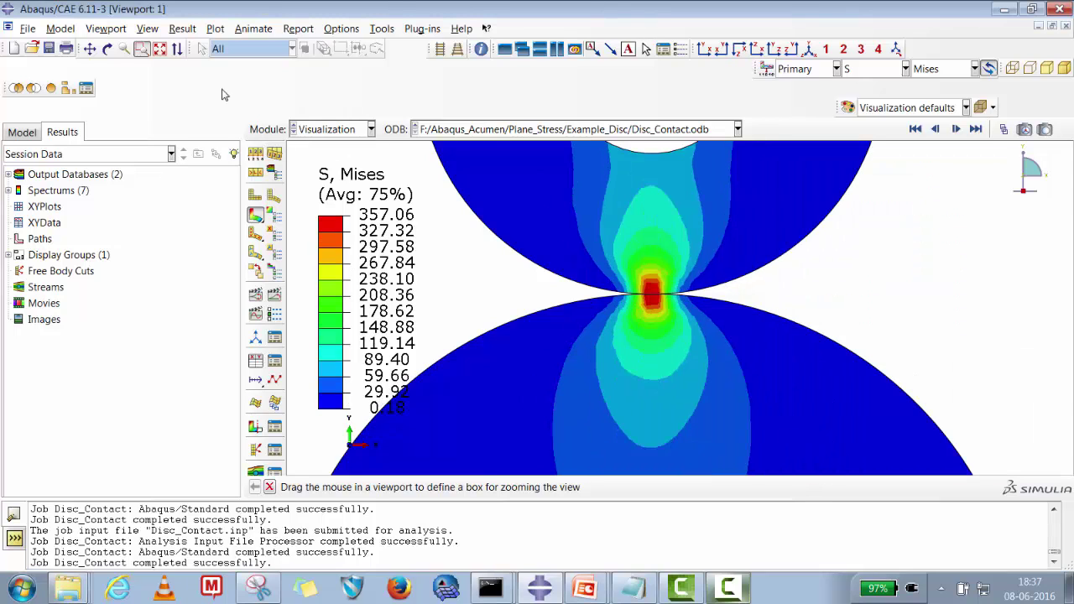
click(160, 49)
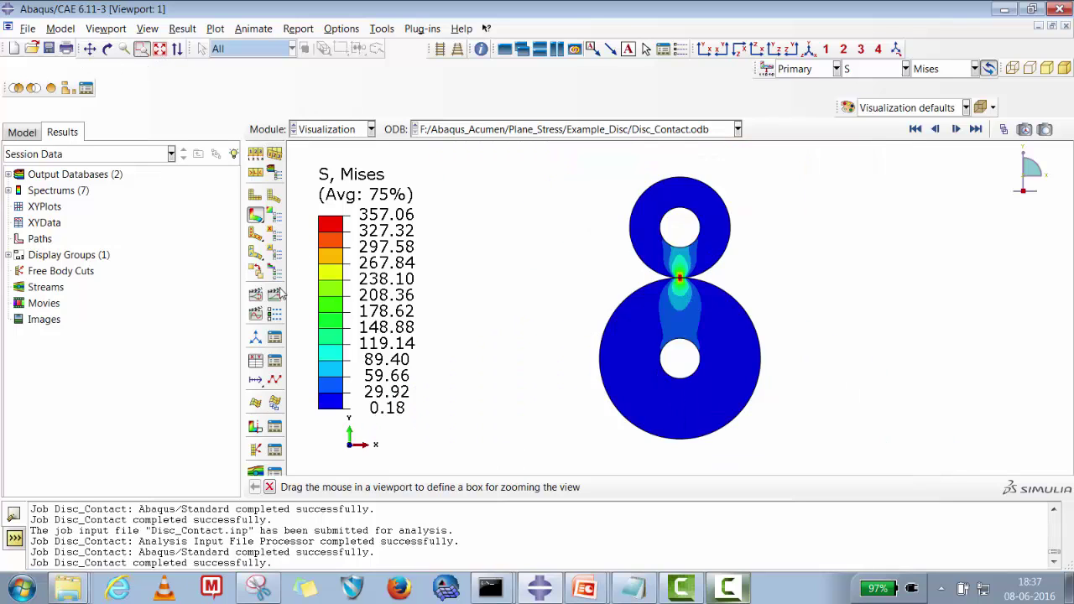
Replay the stress animation, zoom on the contact, refit both discs, and stop on the final frame
click(275, 294)
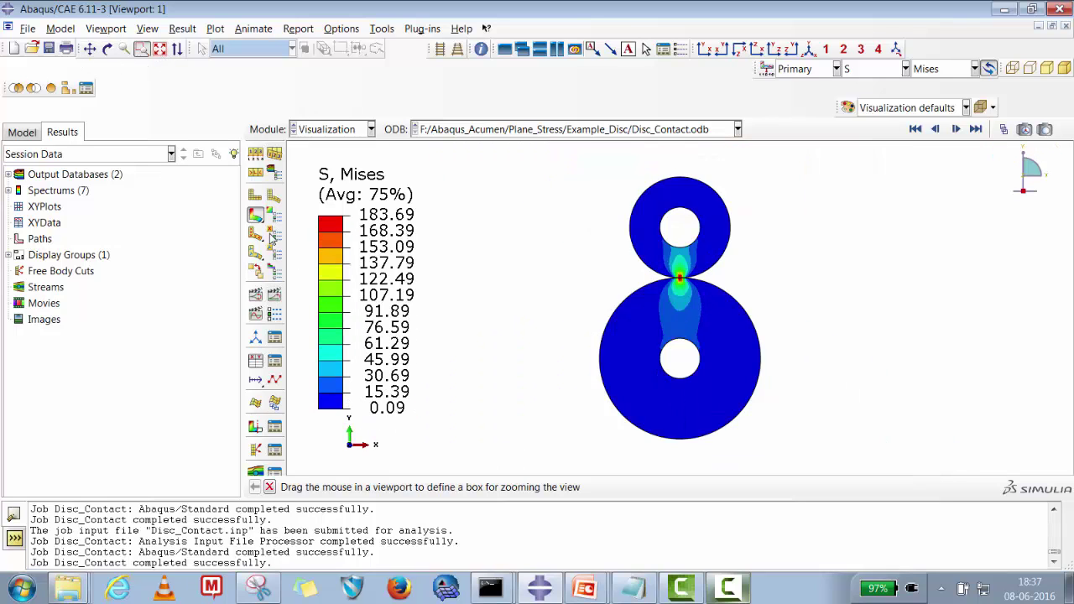
click(141, 49)
drag(628, 262, 715, 304)
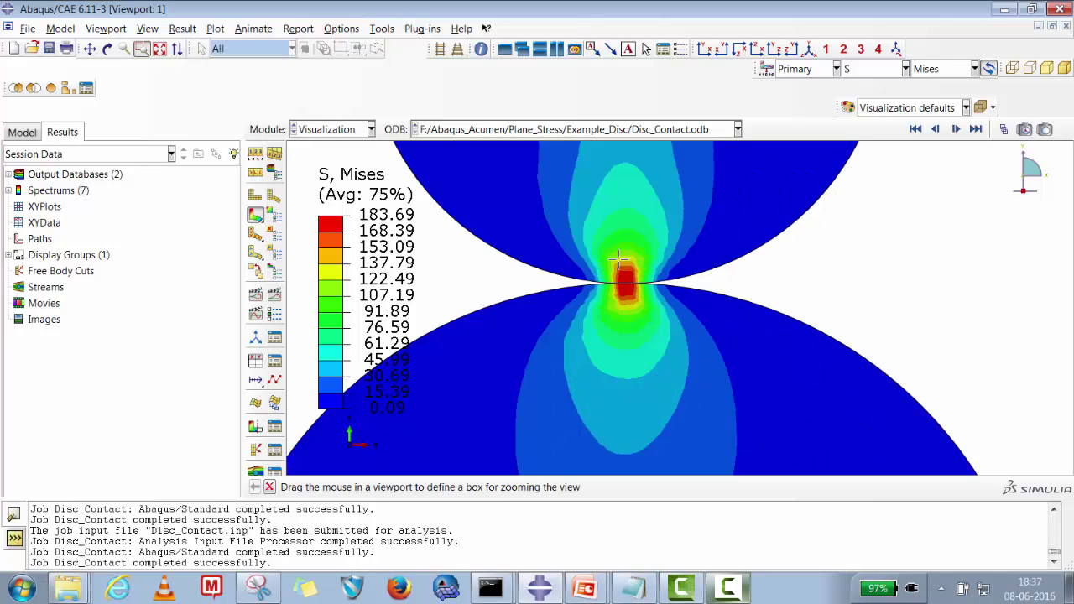
click(160, 49)
click(274, 295)
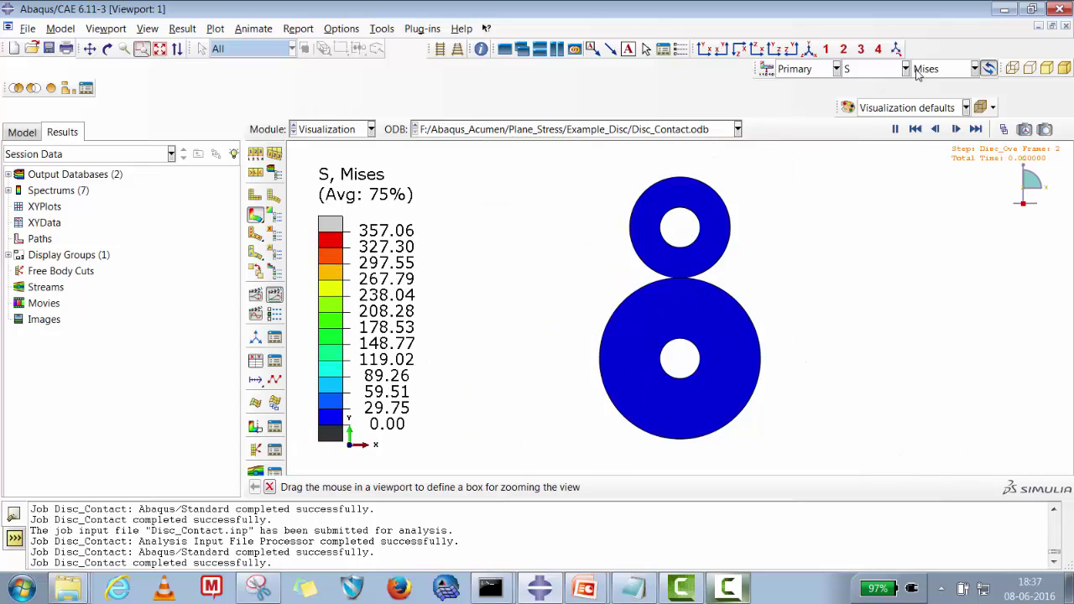
click(976, 128)
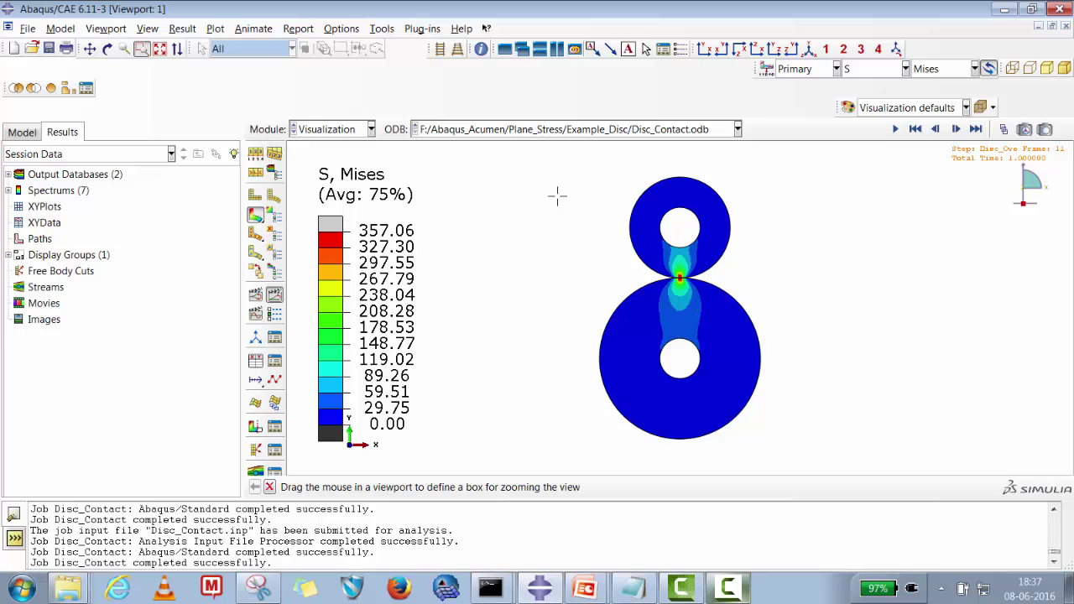
click(585, 590)
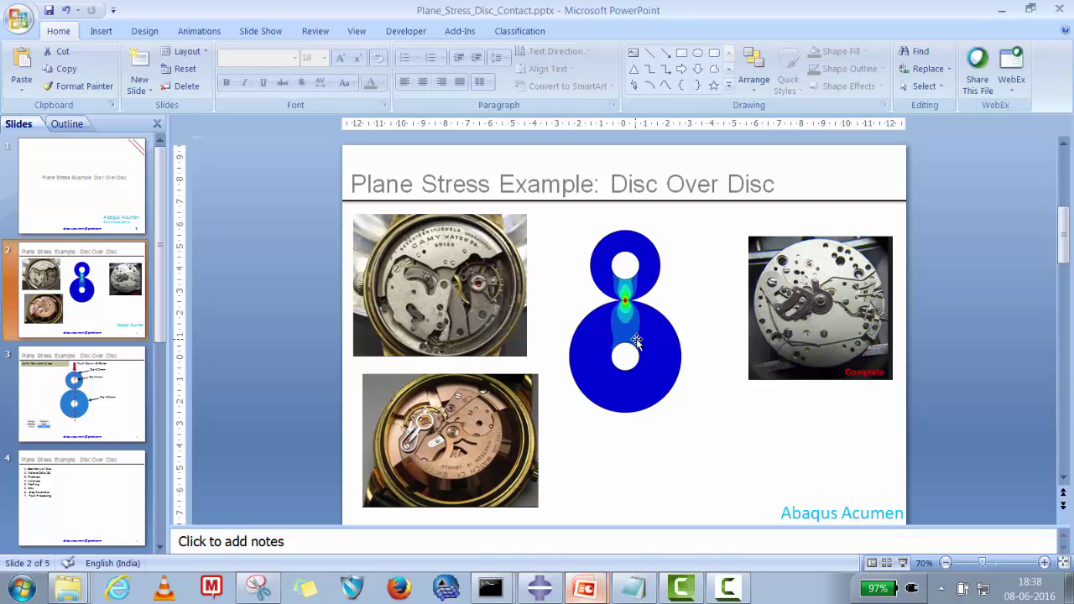
click(547, 594)
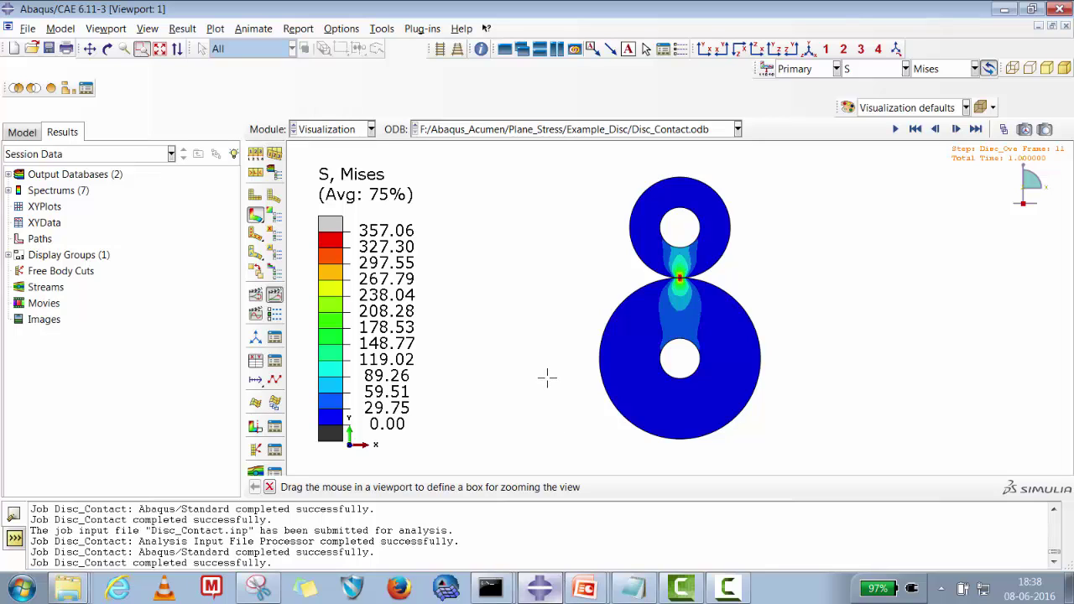